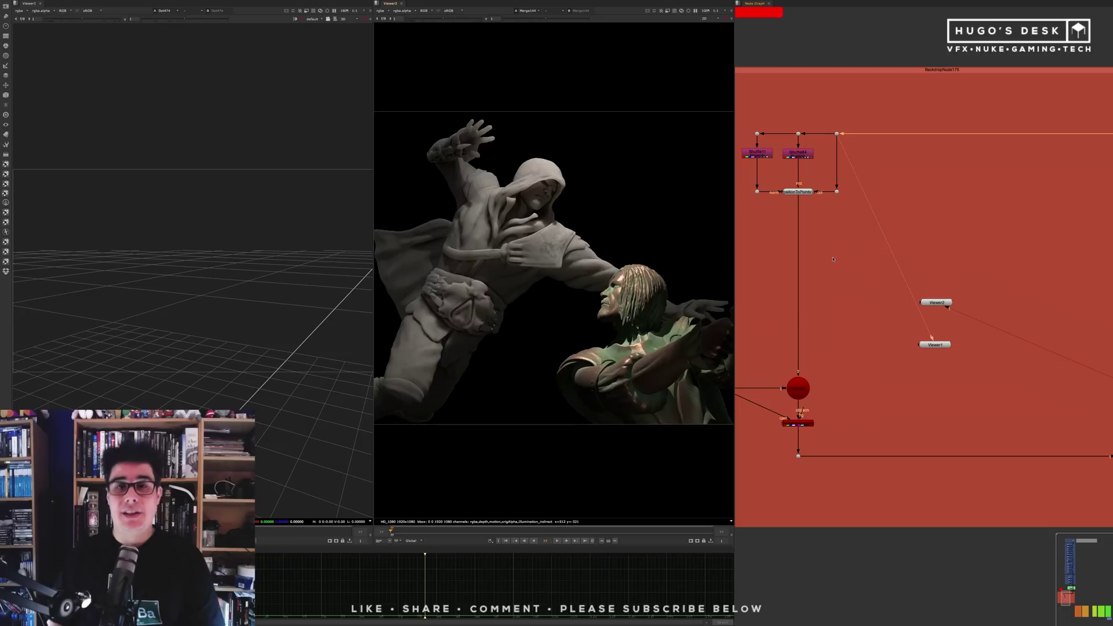
View the Normals shuffle output, then inspect the Position shuffle feeding PositionToPoints
middle_drag(857, 293, 888, 314)
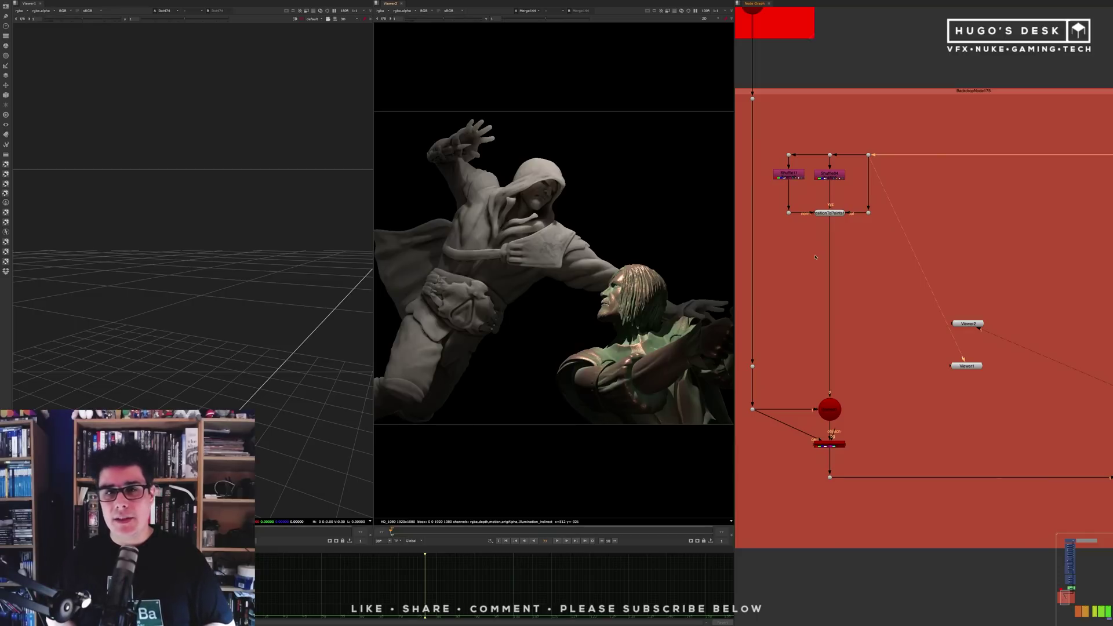
scroll(775, 171, up, 5)
click(813, 182)
key(1)
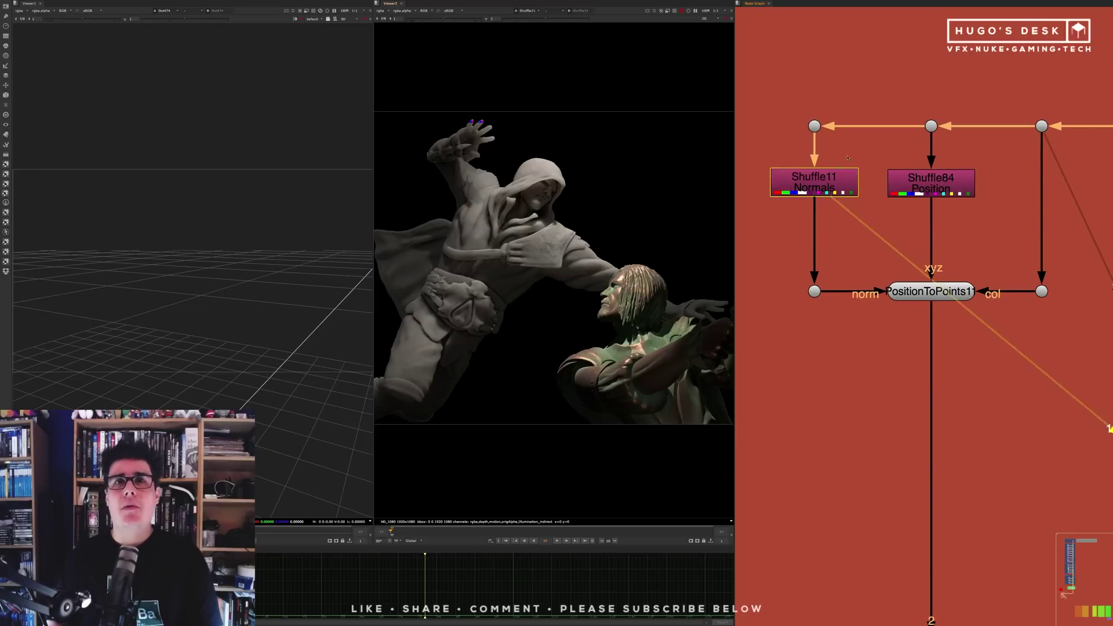
middle_drag(628, 236, 617, 241)
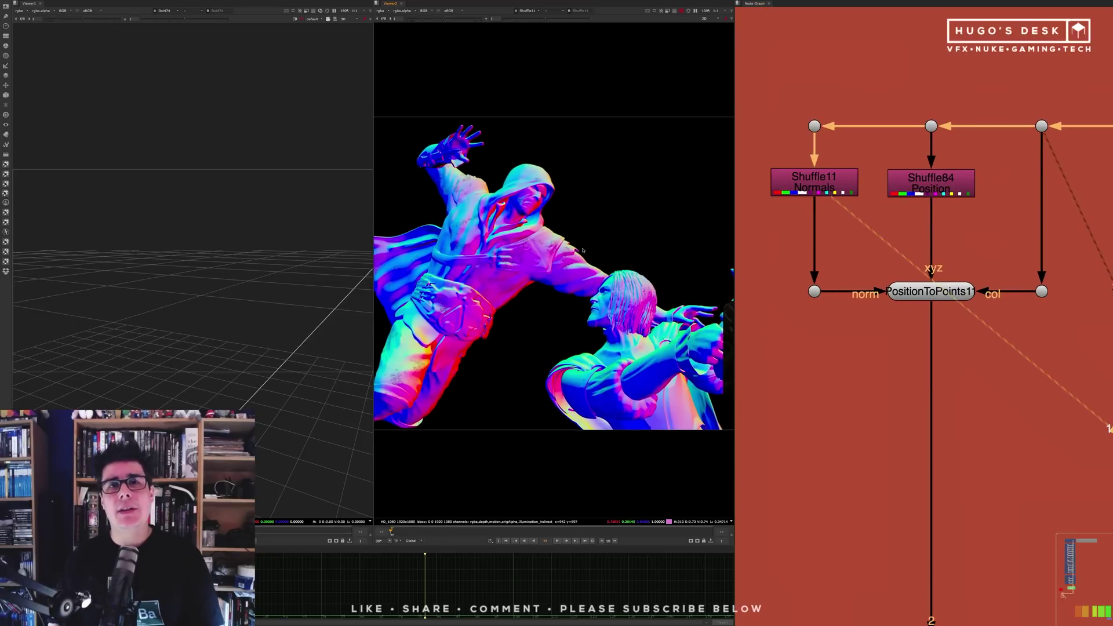
click(969, 194)
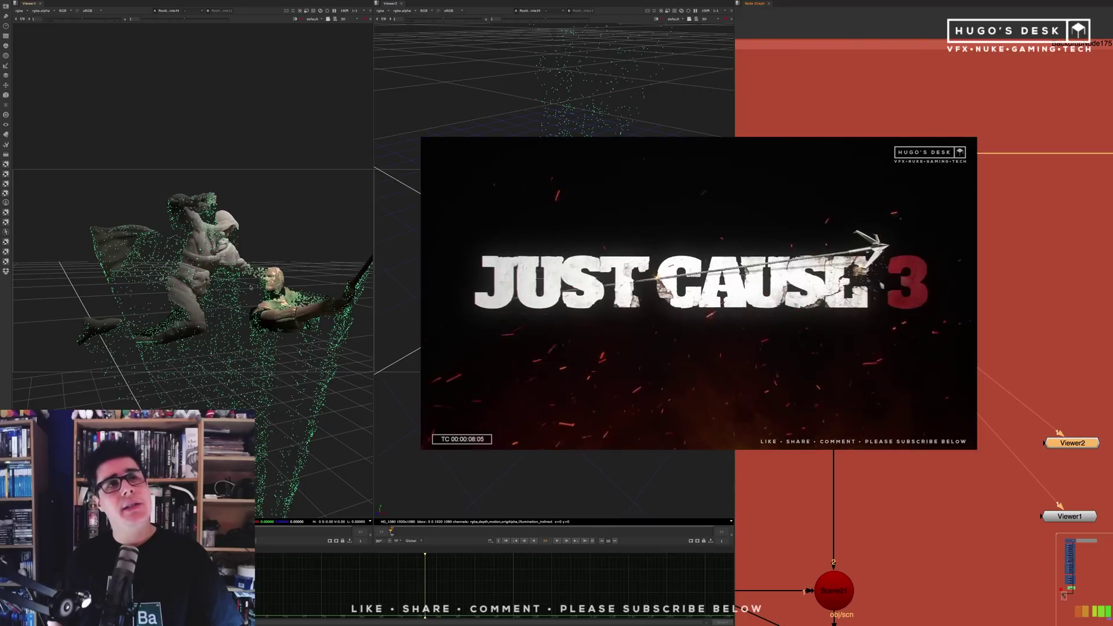
Orbit the 3D point cloud of the two statues to examine it from different angles
ctrl+drag(251, 288, 268, 283)
scroll(260, 290, up, 3)
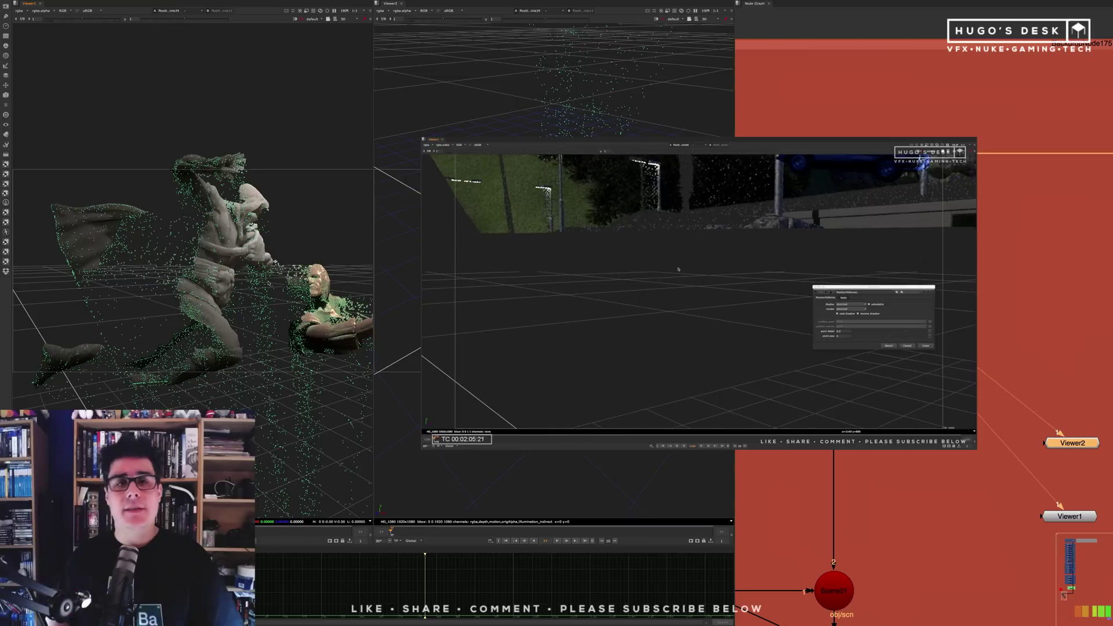
ctrl+drag(269, 284, 240, 284)
Add a ReLight node in the empty area beside the PositionToPoints setup and close its properties
middle_drag(1001, 313, 884, 275)
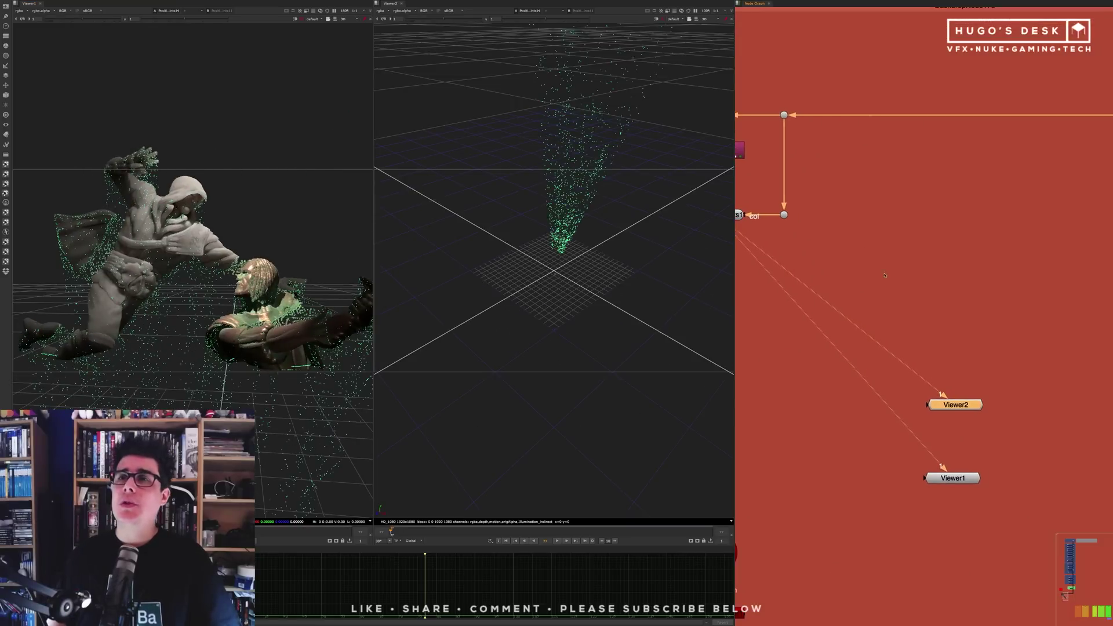
key(Tab)
text(re)
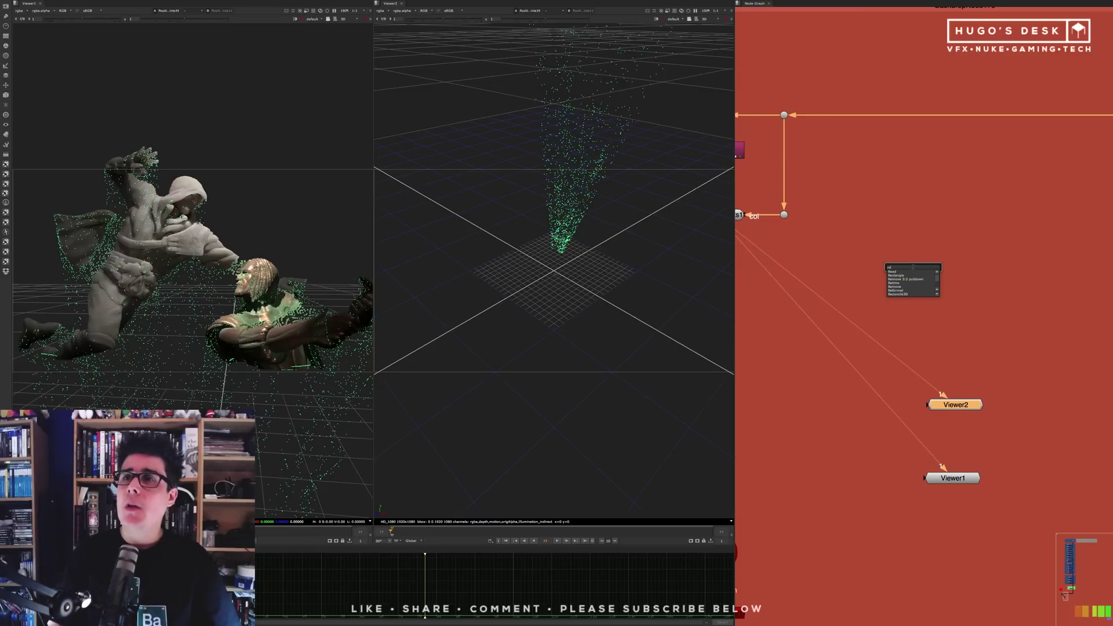
key(Down)
key(Down)
text(li)
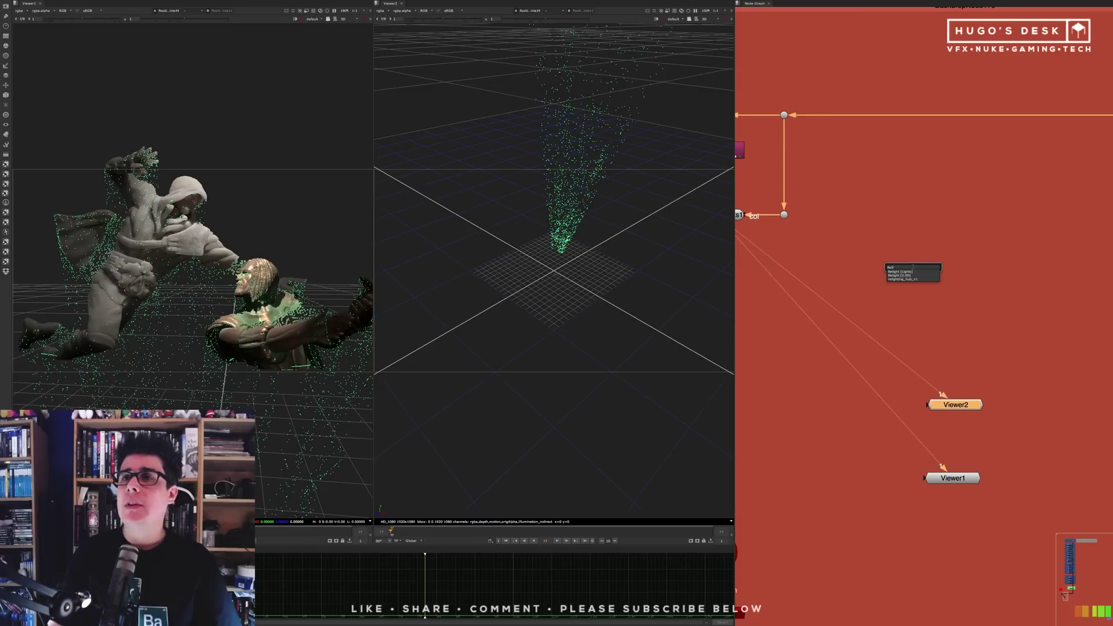
key(Return)
click(789, 413)
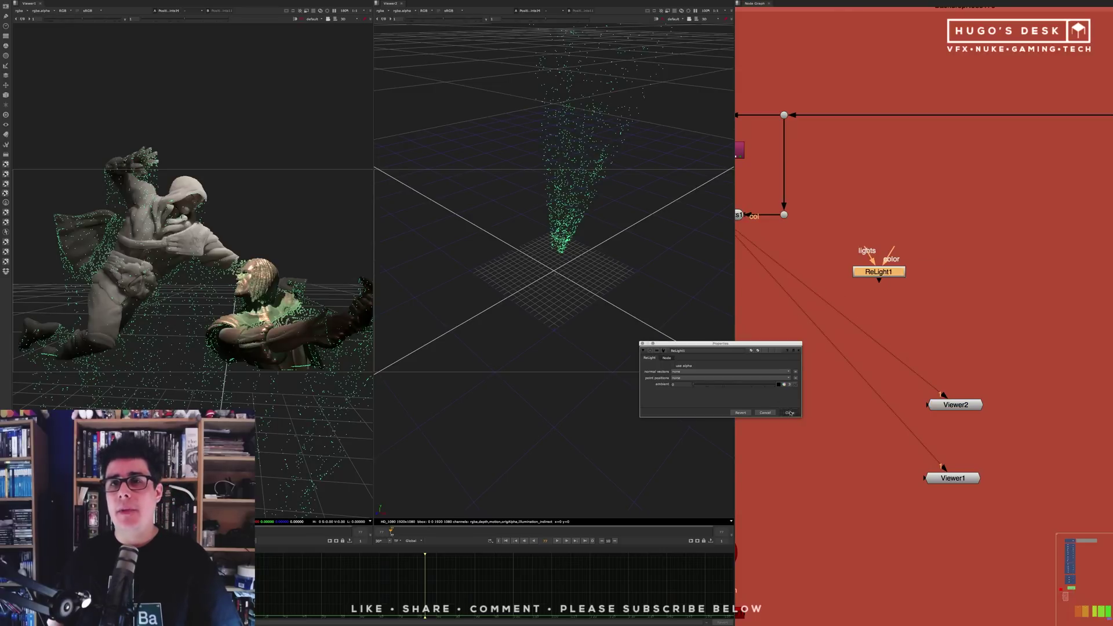
Add a Light node above the ReLight node and connect it to the lights input
scroll(889, 260, up, 6)
key(space)
middle_drag(889, 268, 559, 204)
drag(556, 232, 653, 336)
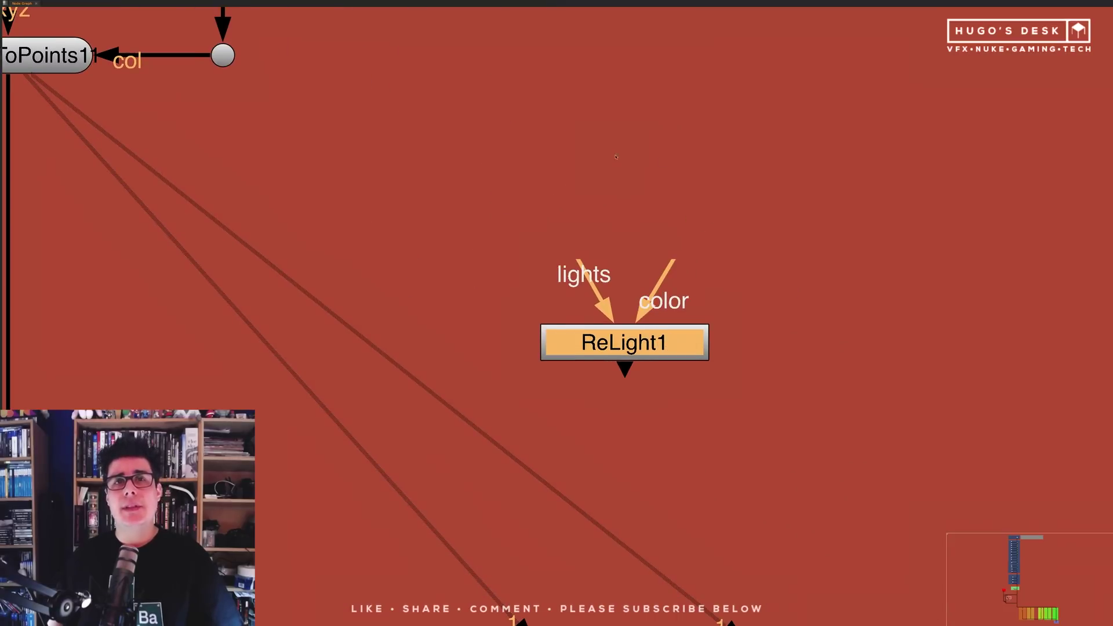
middle_drag(521, 110, 588, 201)
key(Tab)
text(Light)
key(Down)
key(Down)
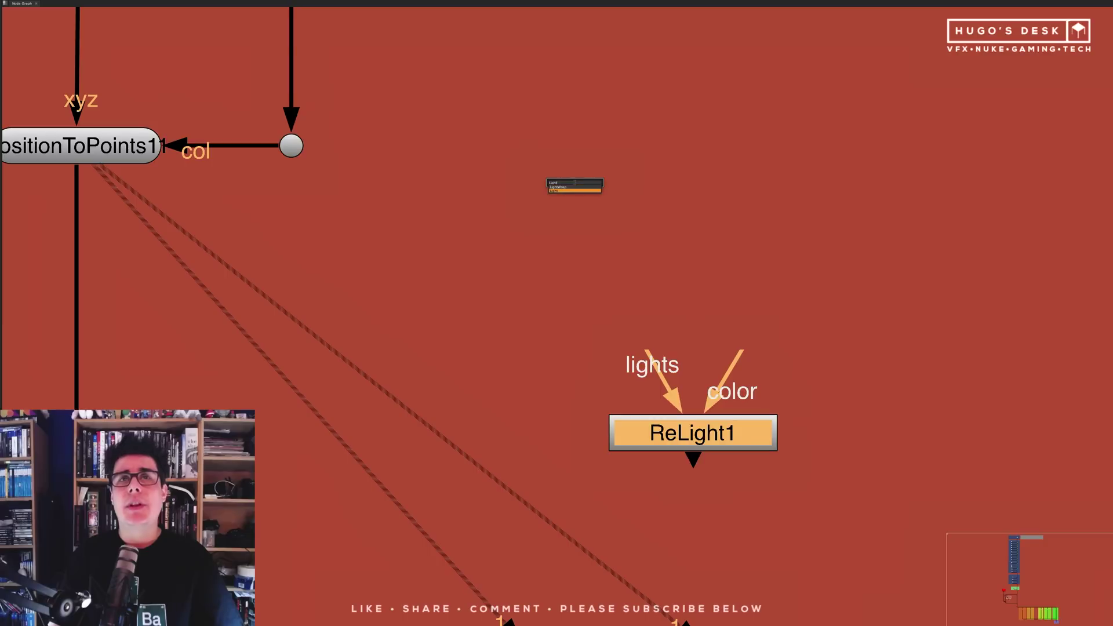
key(Return)
drag(682, 228, 519, 199)
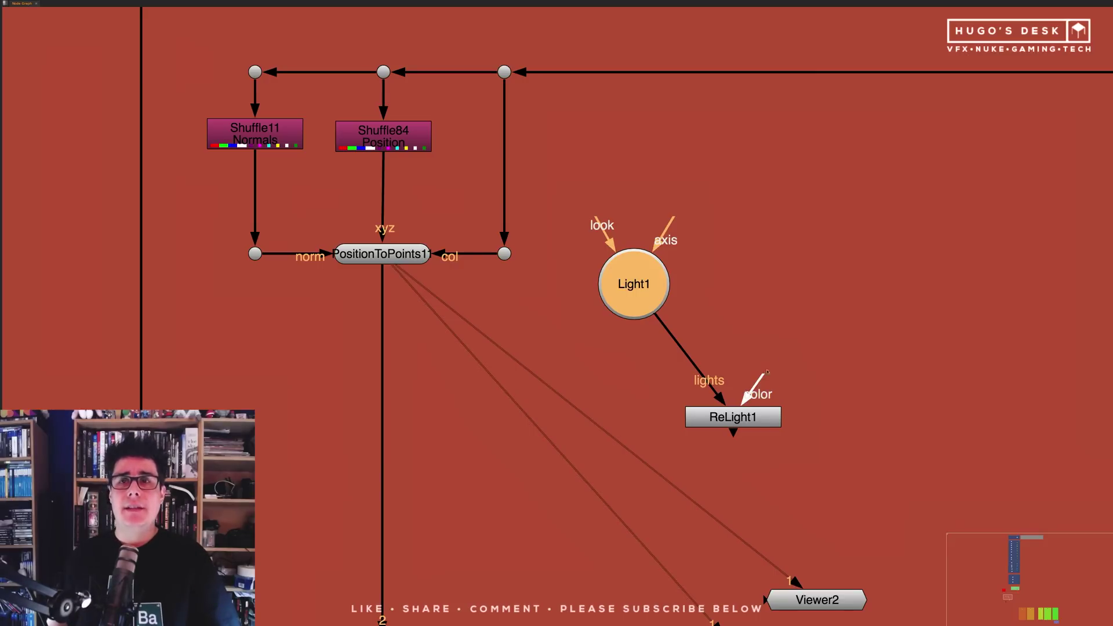
Connect ReLight1's color input to the dot above the col branch and move Light1 aside
drag(759, 372, 505, 73)
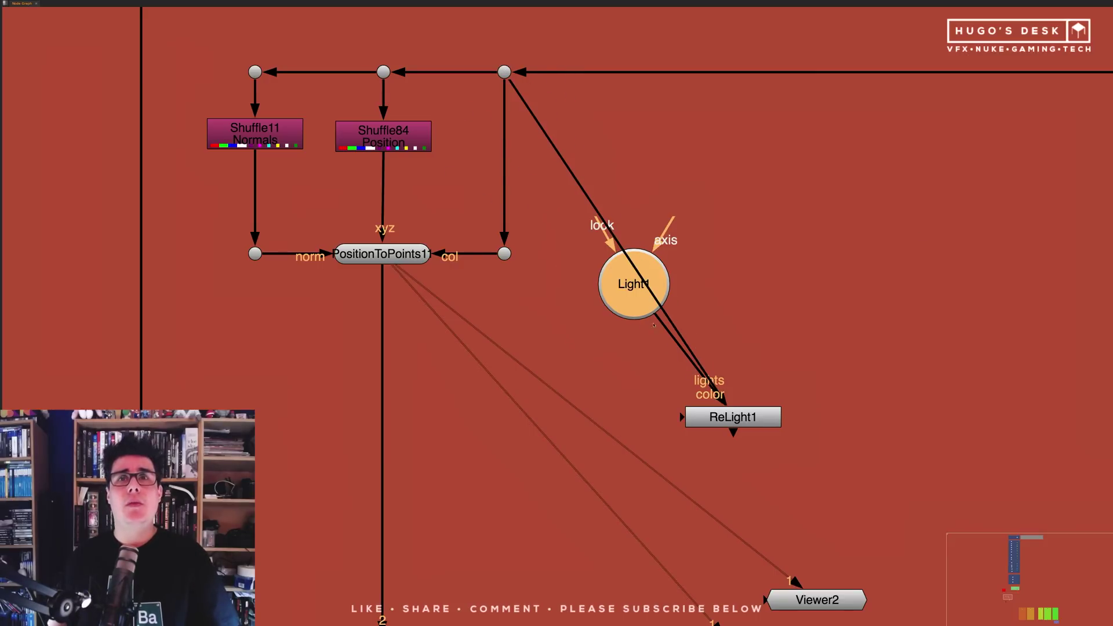
drag(634, 283, 947, 304)
Display the render from the dot feeding ReLight1's color input in Viewer1
drag(485, 45, 523, 76)
key(1)
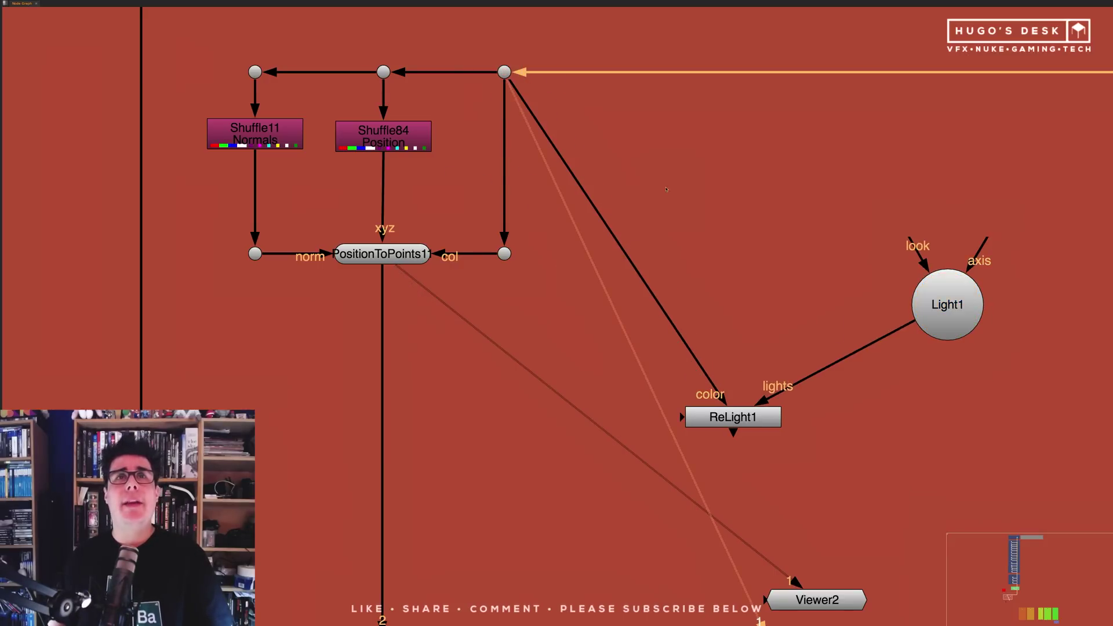
click(539, 104)
key(space)
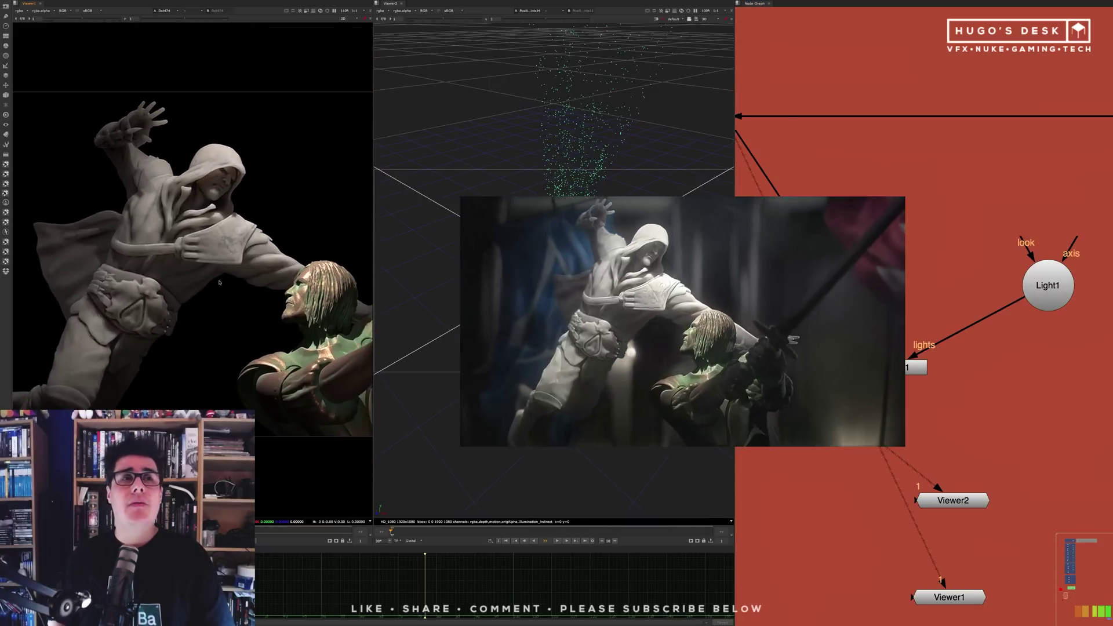
mouse_move(236, 294)
middle_down()
mouse_move(216, 293)
mouse_move(230, 281)
middle_up()
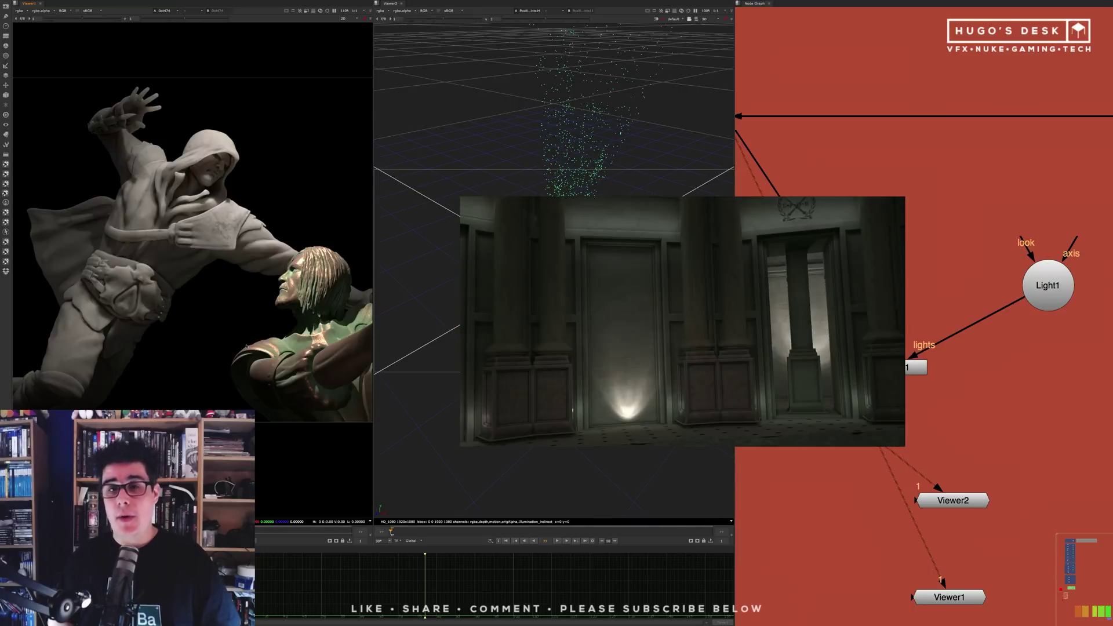
Connect ReLight1's cam input to the lower dot on the CameraFinal line in the 3D System backdrop
scroll(858, 373, up, 5)
key(space)
middle_drag(1013, 249, 782, 279)
drag(614, 383, 268, 363)
scroll(639, 338, down, 10)
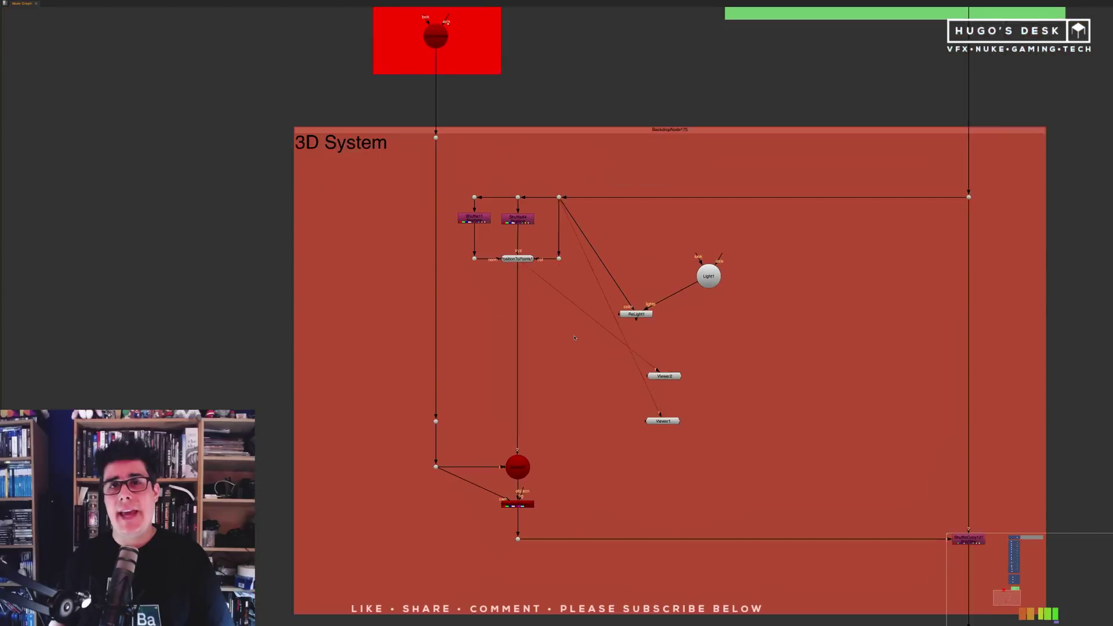
scroll(655, 333, up, 4)
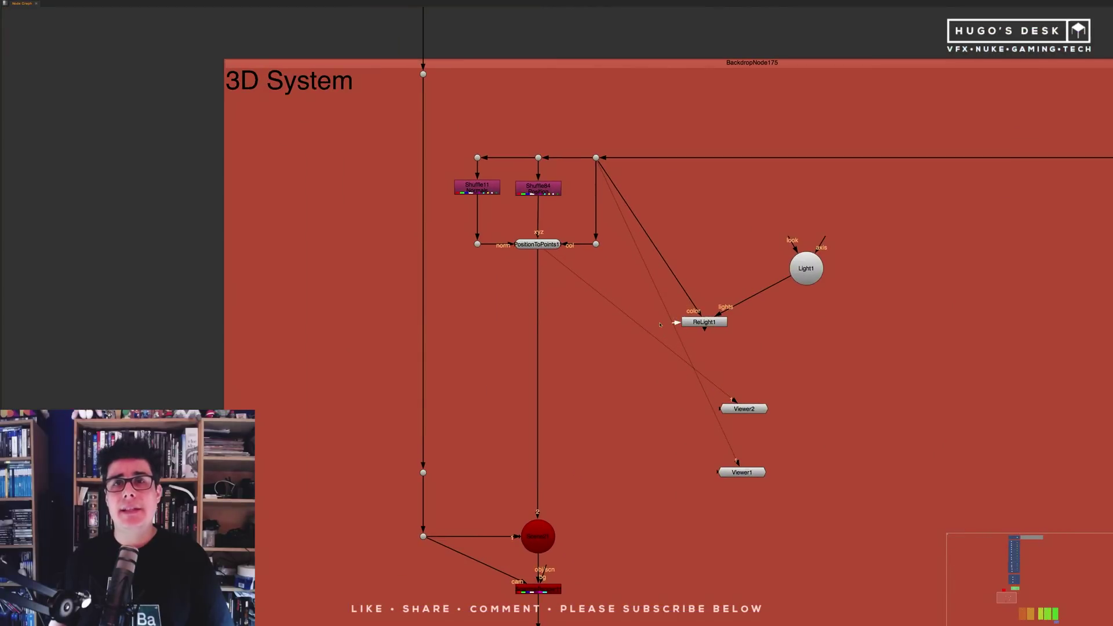
drag(659, 325, 423, 472)
middle_drag(591, 314, 685, 500)
click(518, 115)
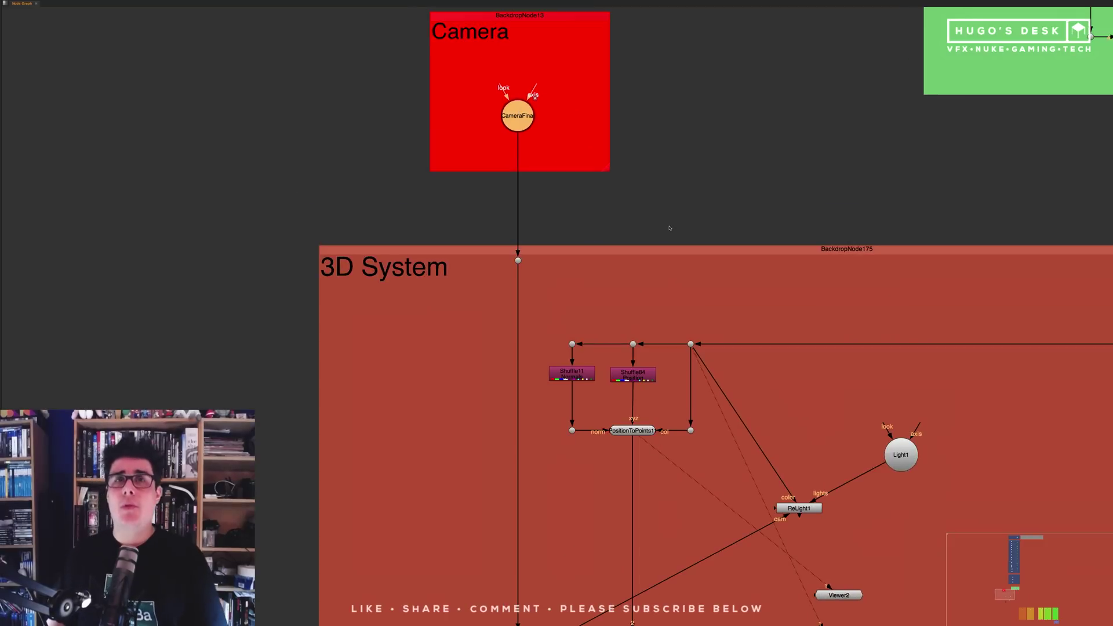
middle_drag(799, 395, 715, 231)
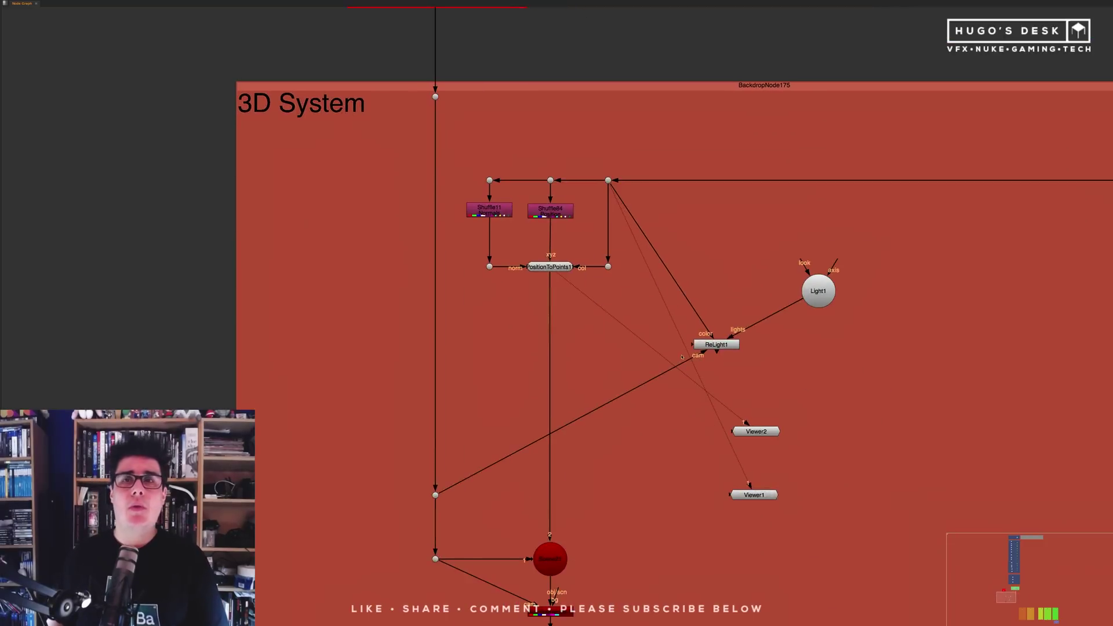
Add a Diffuse shader node beside ReLight1
scroll(675, 343, up, 5)
drag(729, 336, 470, 340)
middle_drag(1008, 354, 781, 312)
key(Tab)
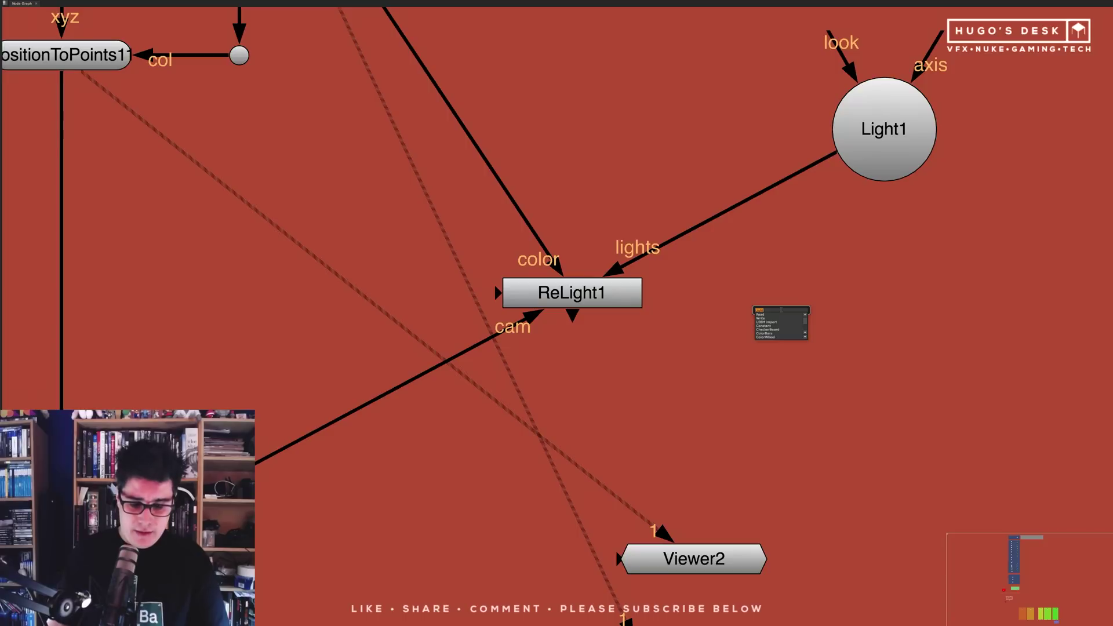
text(di)
key(Down)
key(Down)
key(Down)
key(Down)
key(Down)
key(Down)
key(Down)
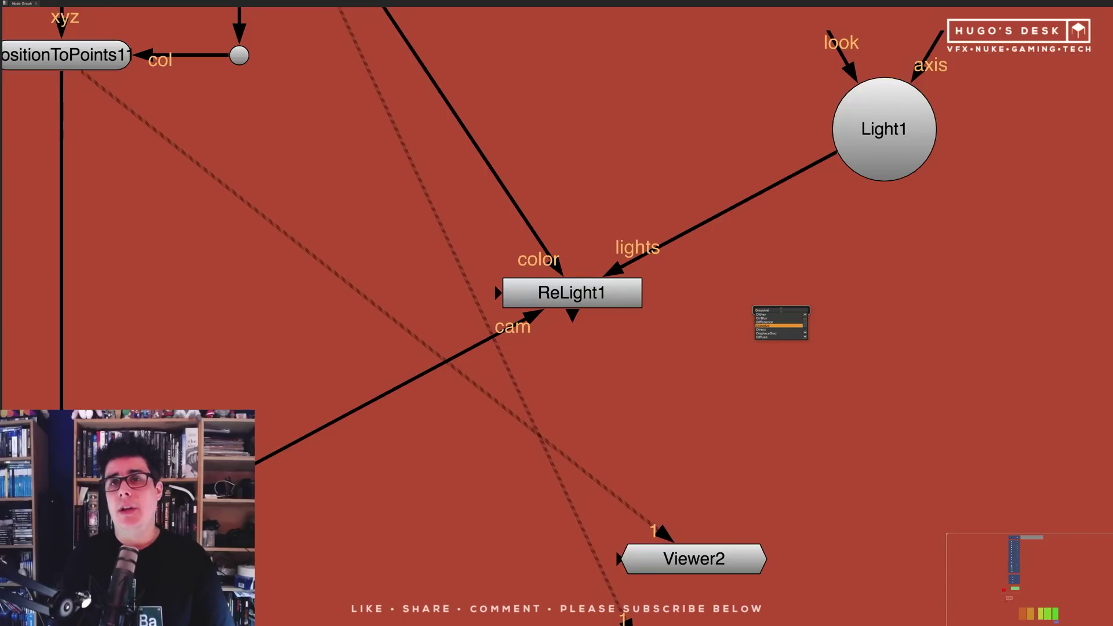
key(Return)
Add a Specular shader node next to the Diffuse node
click(916, 289)
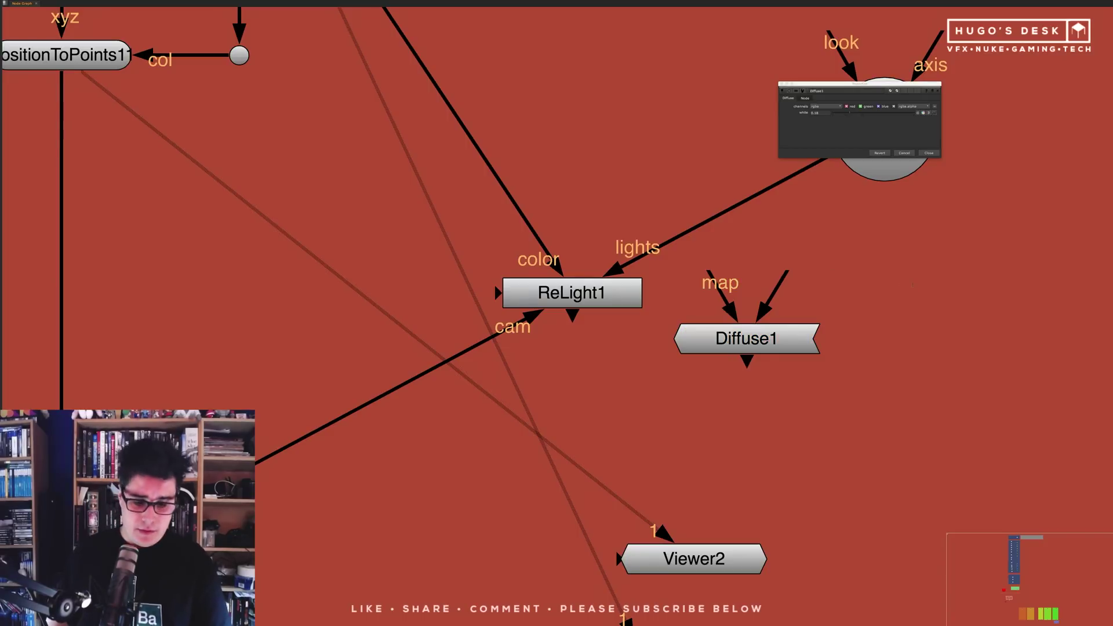
key(Tab)
text(sp)
key(Down)
key(Down)
key(Down)
key(Down)
key(Down)
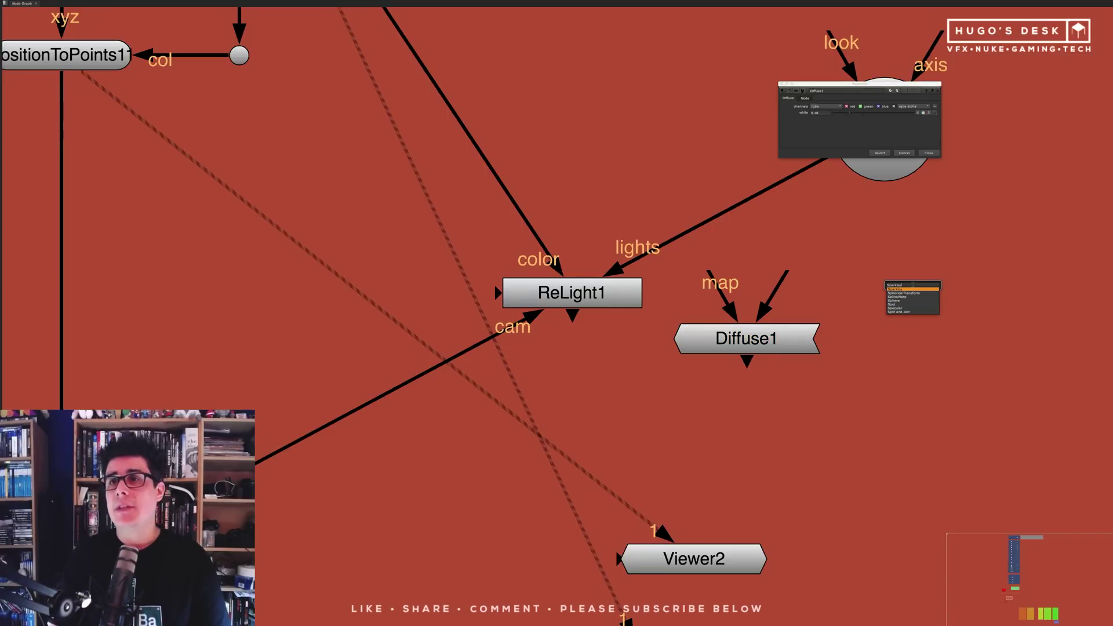
key(Return)
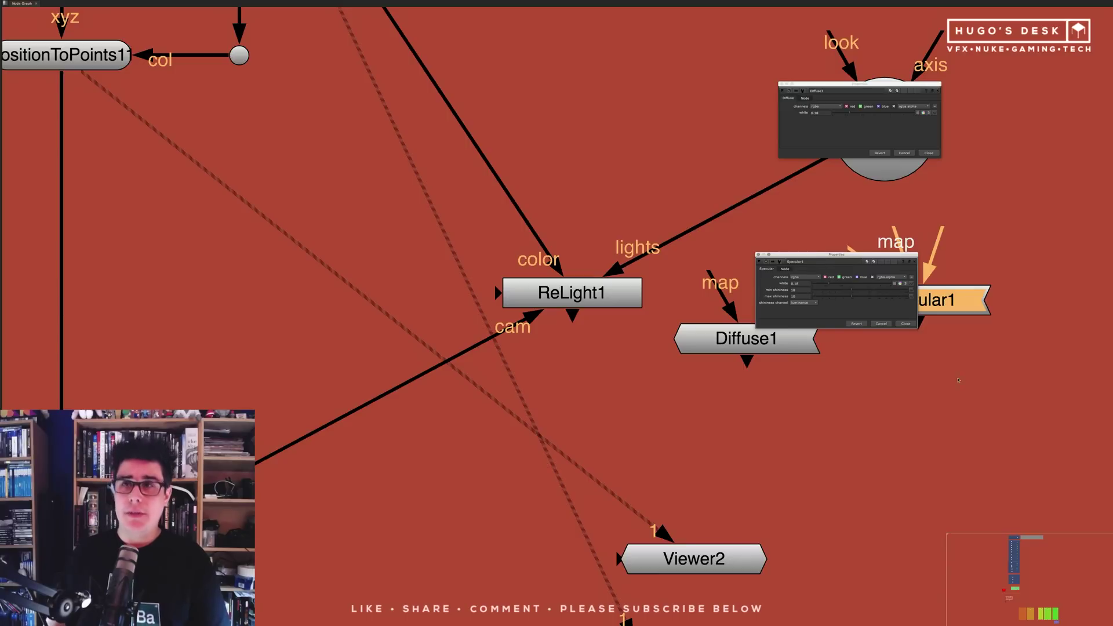
Add a BasicMaterial node below the Specular node and close the properties of both
click(920, 367)
key(Tab)
text(ba)
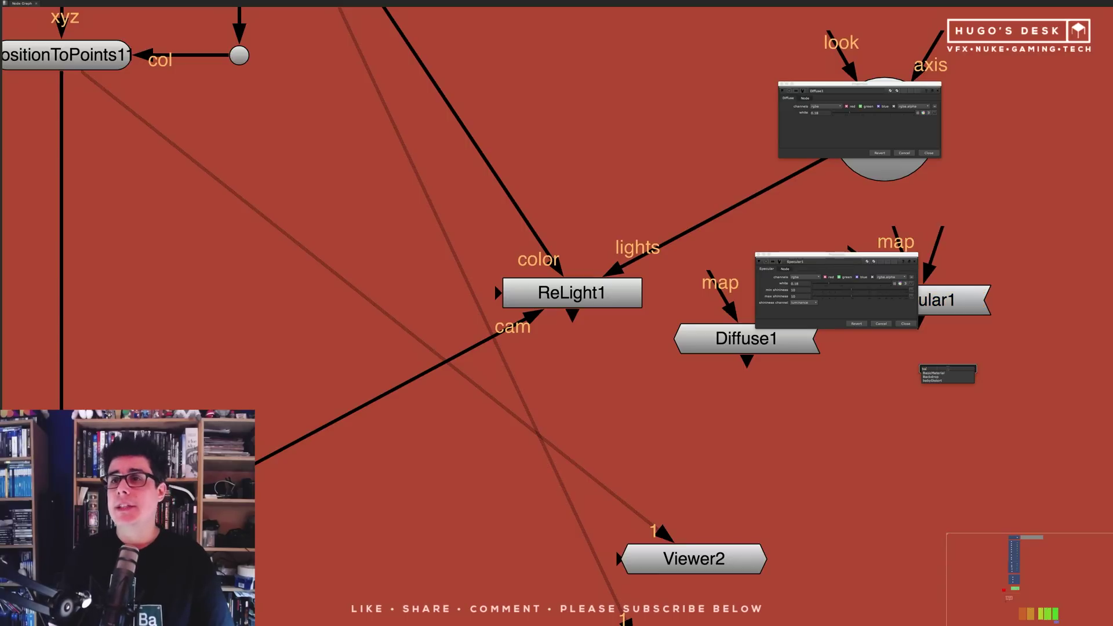
key(Return)
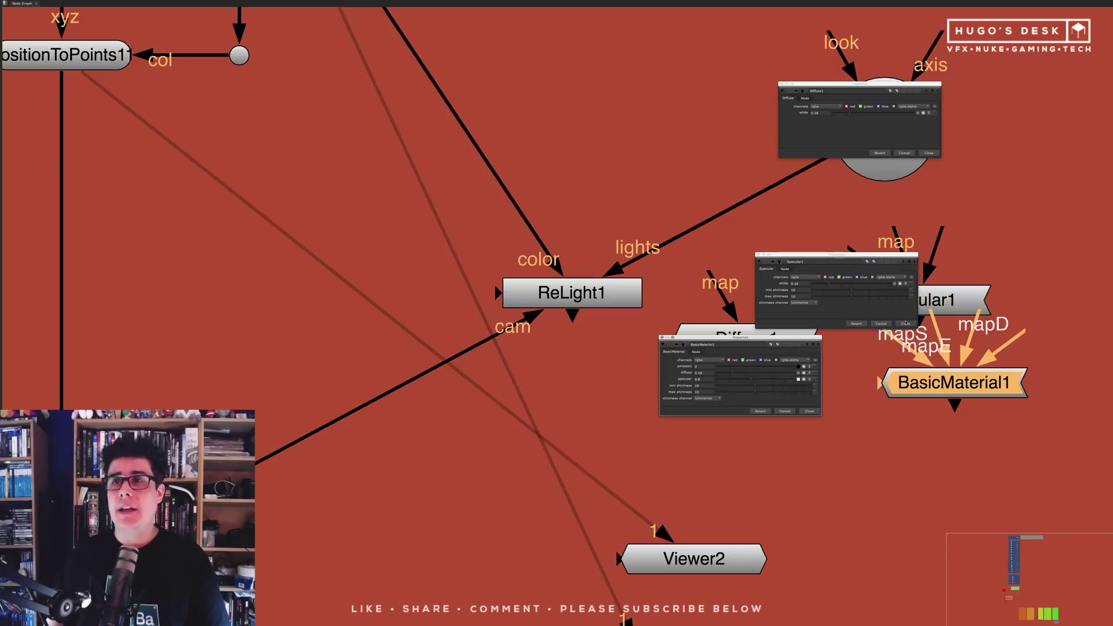
click(905, 324)
click(809, 410)
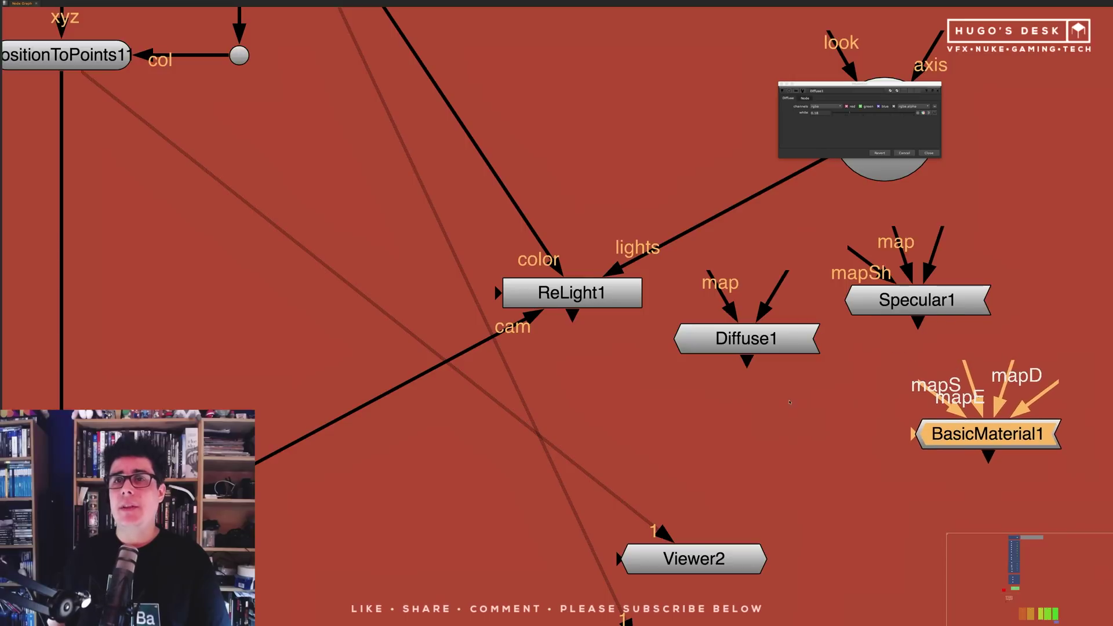
Rearrange the Specular and Diffuse nodes and connect Specular1 to ReLight1's material input
key(Return)
drag(917, 299, 920, 282)
key(ctrl+z)
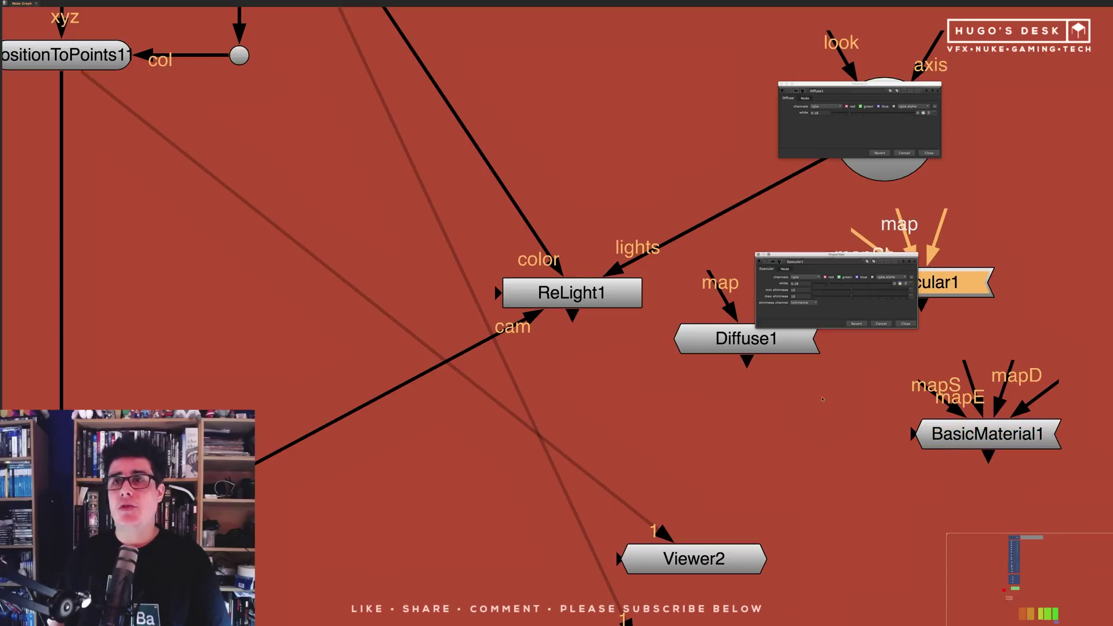
click(891, 323)
drag(781, 340, 827, 458)
drag(921, 283, 875, 285)
drag(648, 293, 907, 294)
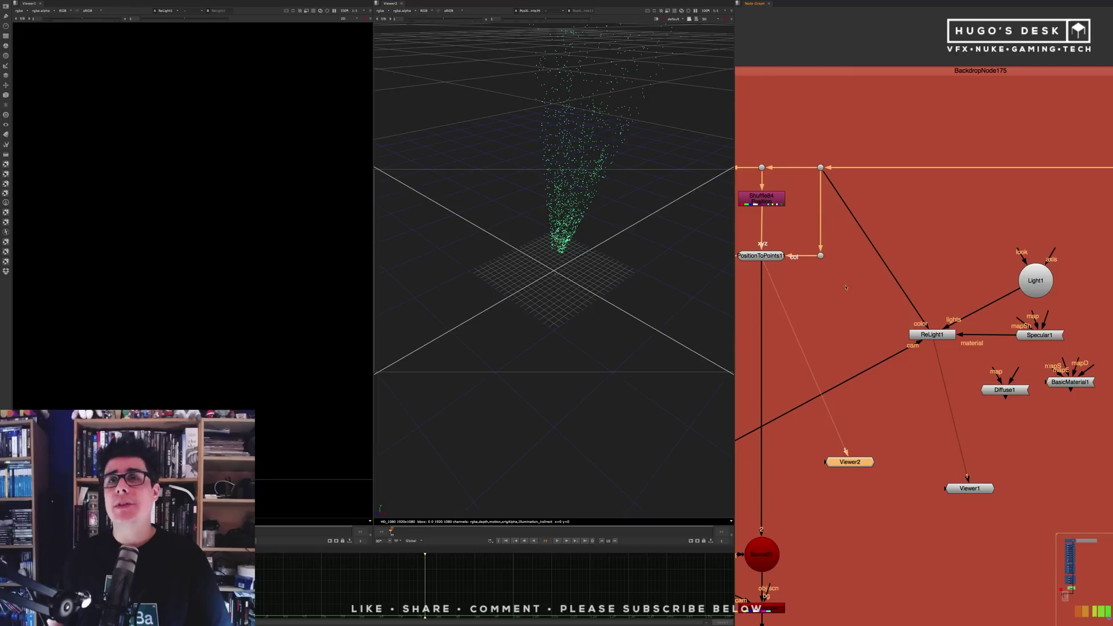
Connect Light1 to the Scene21 node and move the scene node slightly up
middle_drag(845, 287, 896, 273)
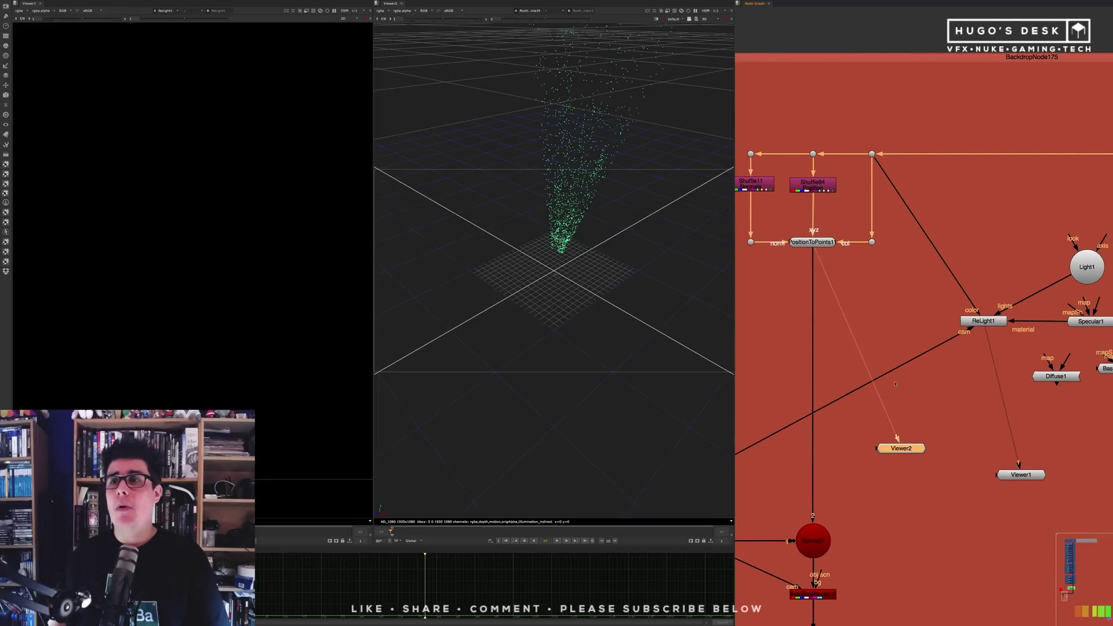
middle_drag(925, 390, 910, 332)
drag(800, 487, 1072, 209)
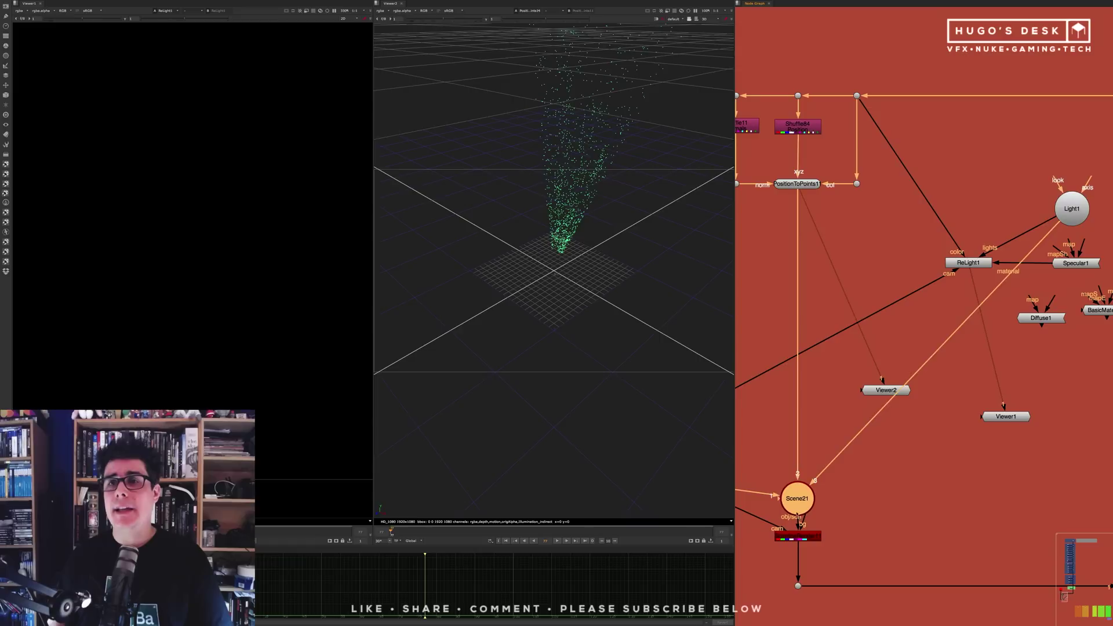
drag(797, 499, 798, 476)
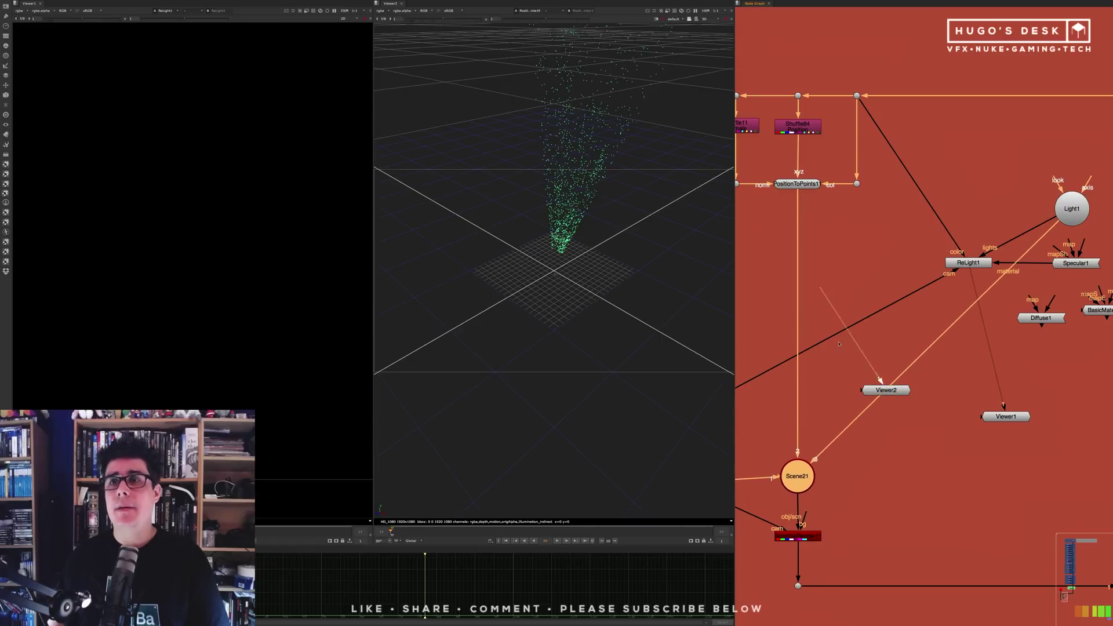
Display Scene21 in Viewer2, move the Viewer2 node beside it, and orbit around the light and point cloud
key(1)
drag(885, 389, 885, 496)
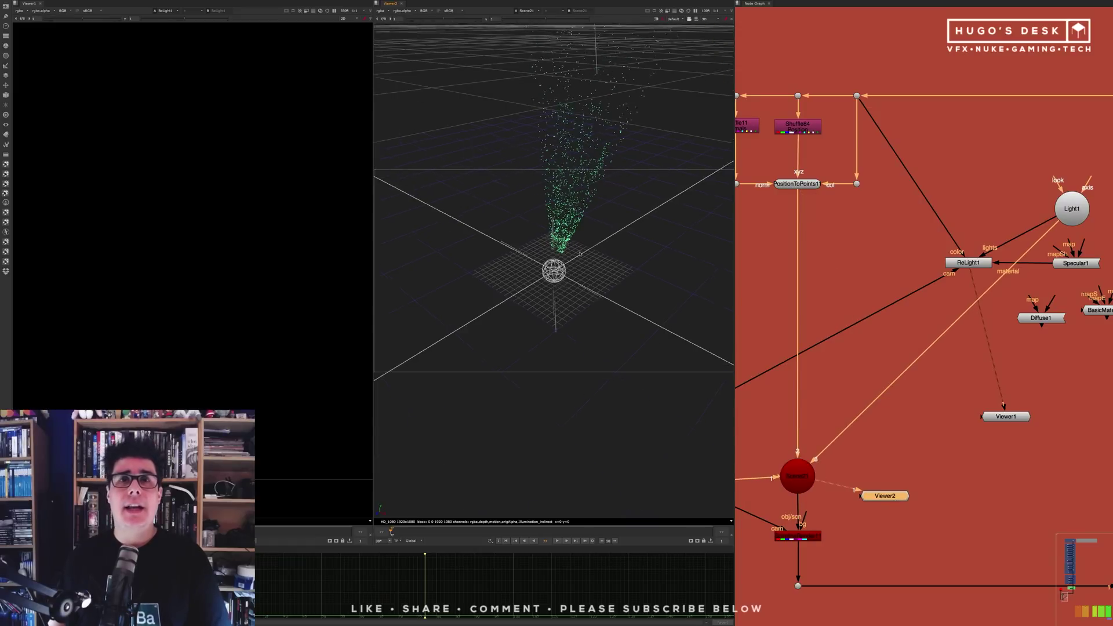
alt+middle_drag(580, 254, 476, 267)
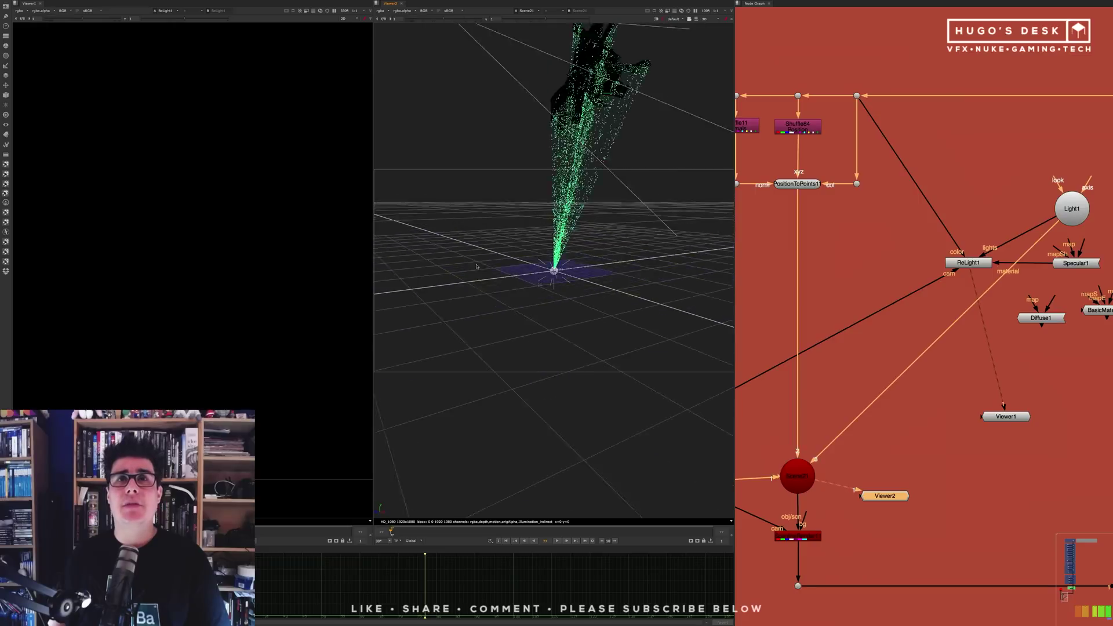
Open ReLight1's properties and set its normal vectors to Normals and its point positions to Position
scroll(477, 266, down, 5)
alt+drag(524, 223, 517, 254)
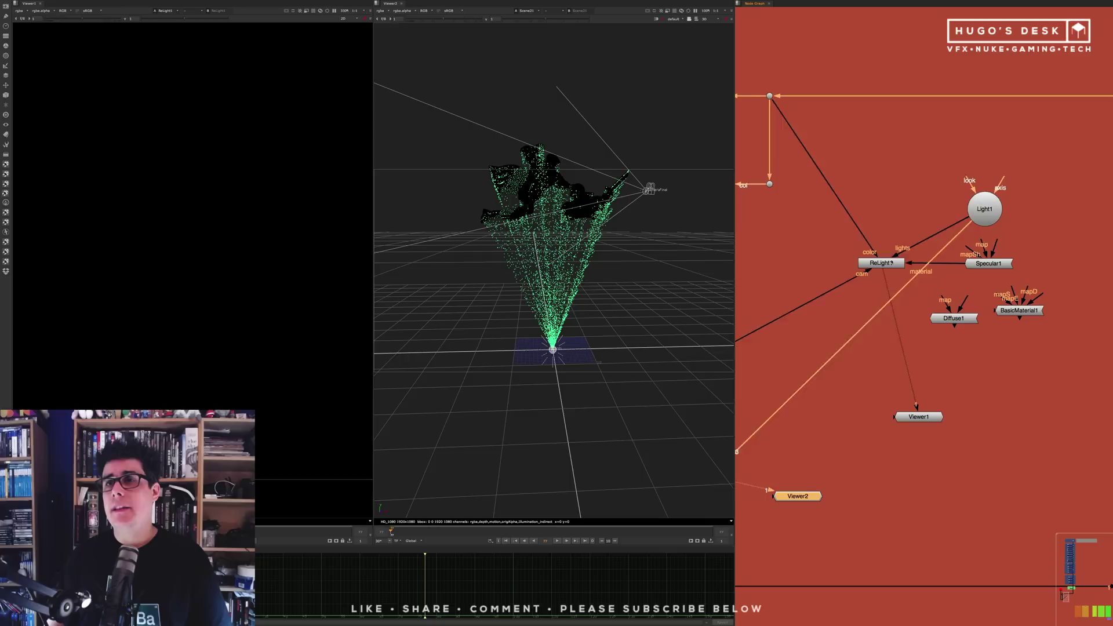
double_click(890, 263)
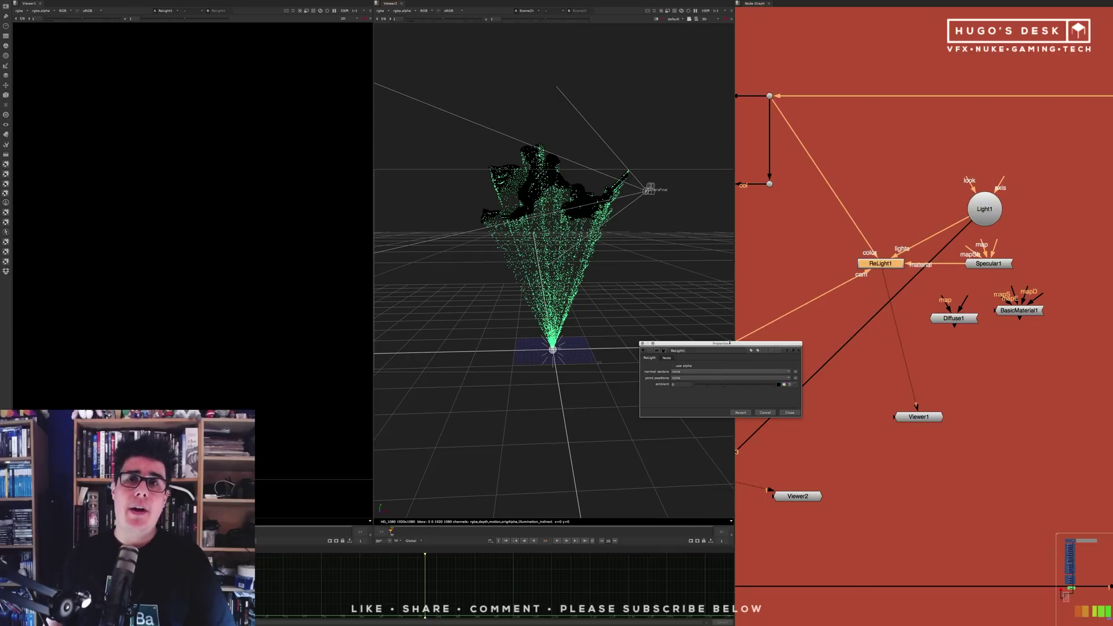
click(695, 372)
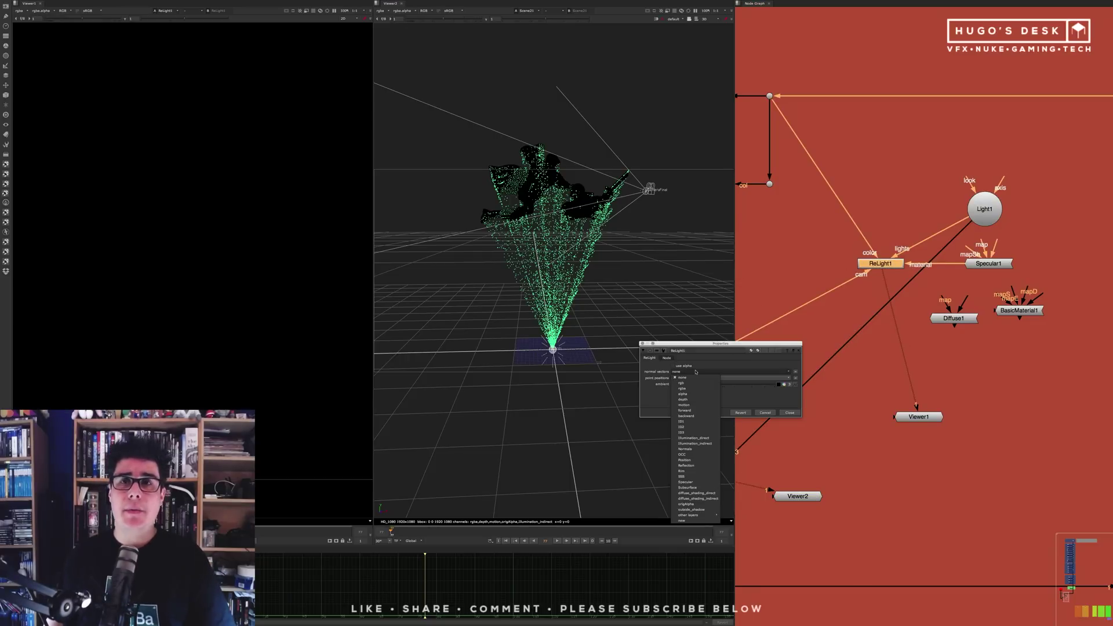
click(694, 448)
click(685, 379)
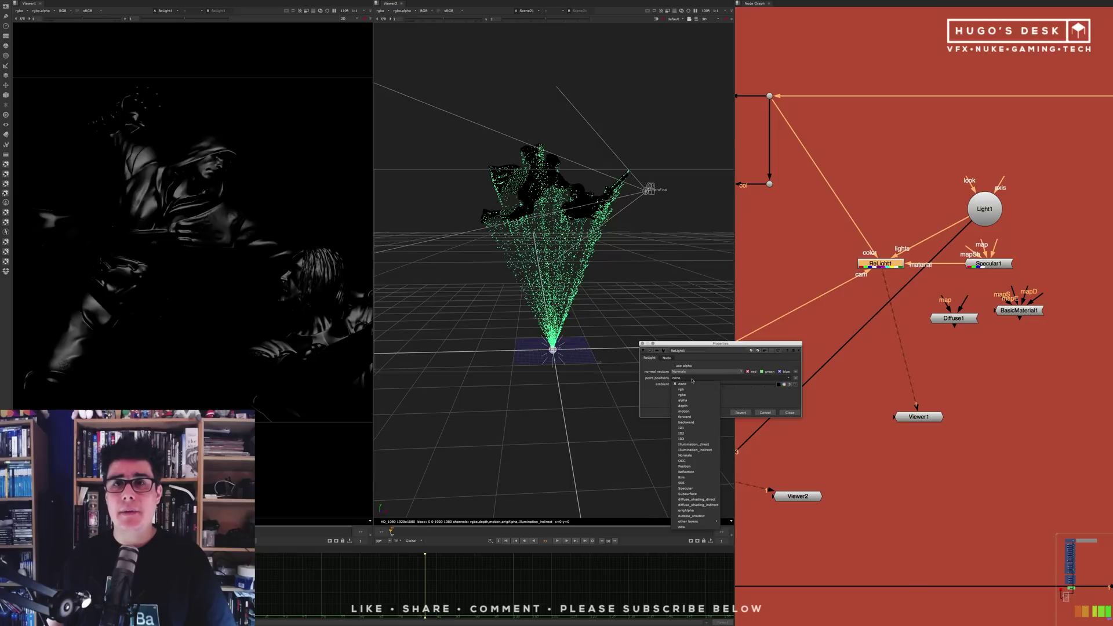
click(696, 466)
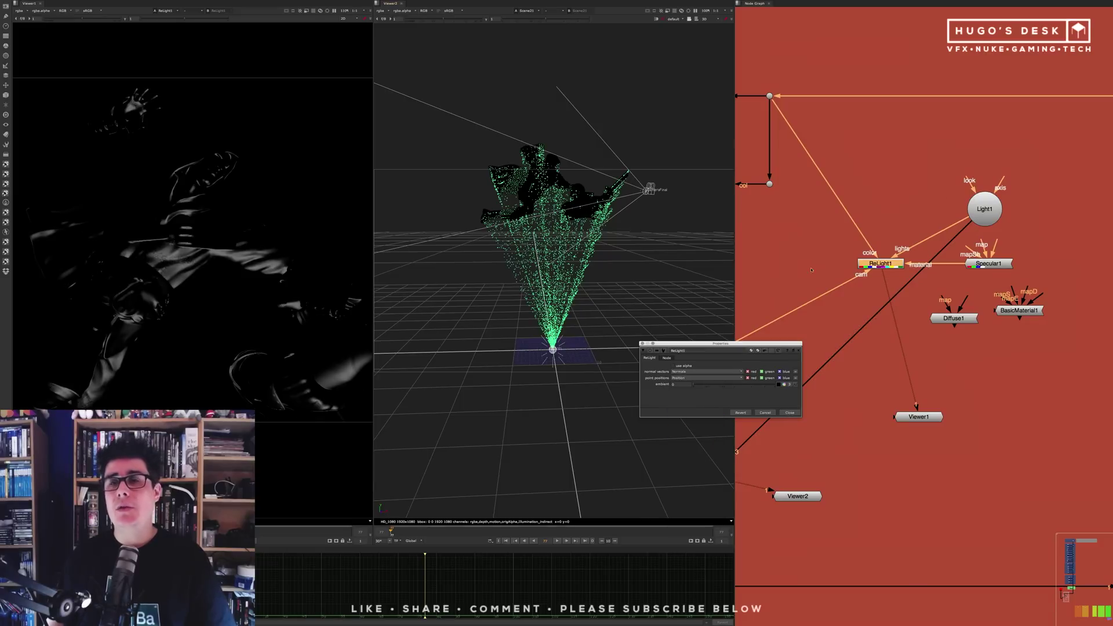
Look over the render pass nodes, close ReLight1's properties, and examine the relit statues in Viewer1
scroll(927, 174, down, 10)
middle_drag(913, 97, 888, 260)
scroll(888, 261, up, 8)
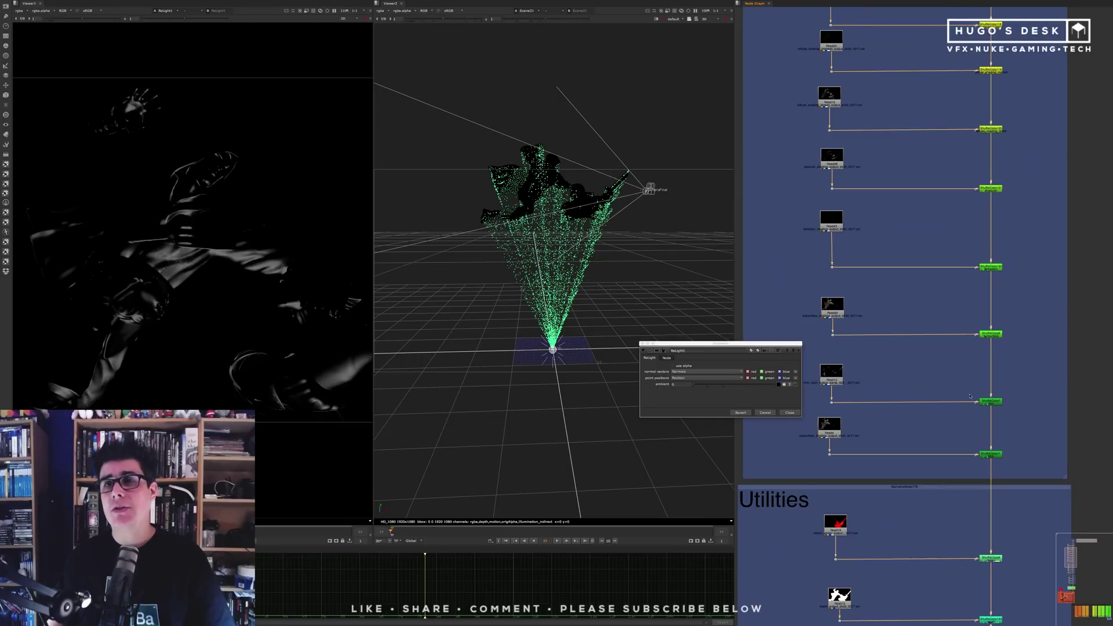
middle_drag(941, 468, 898, 162)
scroll(892, 160, down, 6)
scroll(834, 513, up, 8)
click(789, 412)
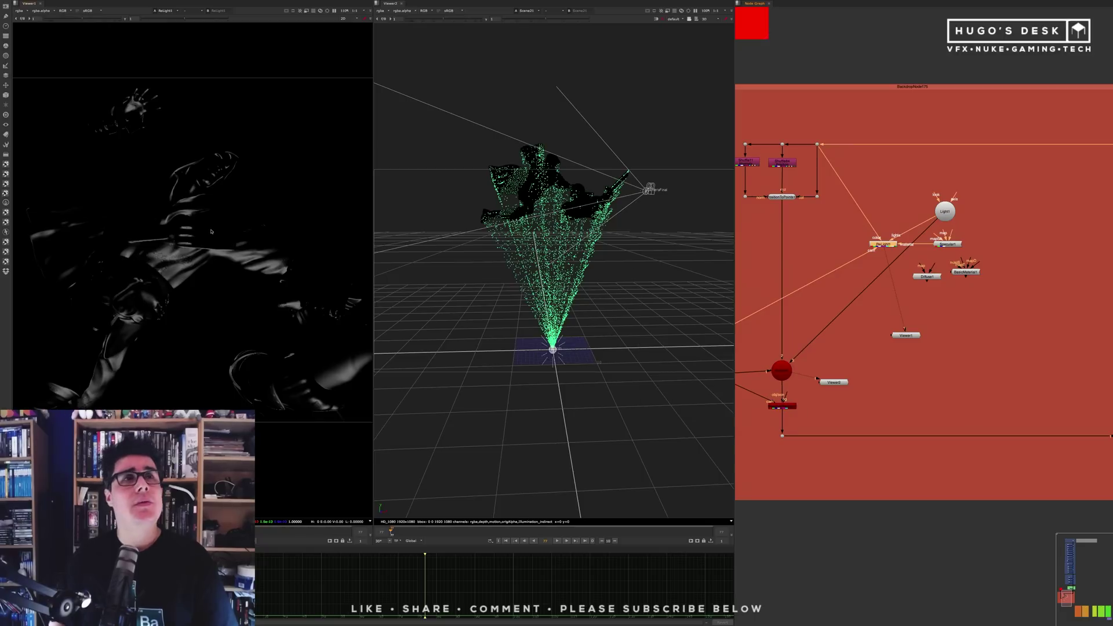
middle_drag(204, 219, 216, 214)
scroll(208, 232, down, 4)
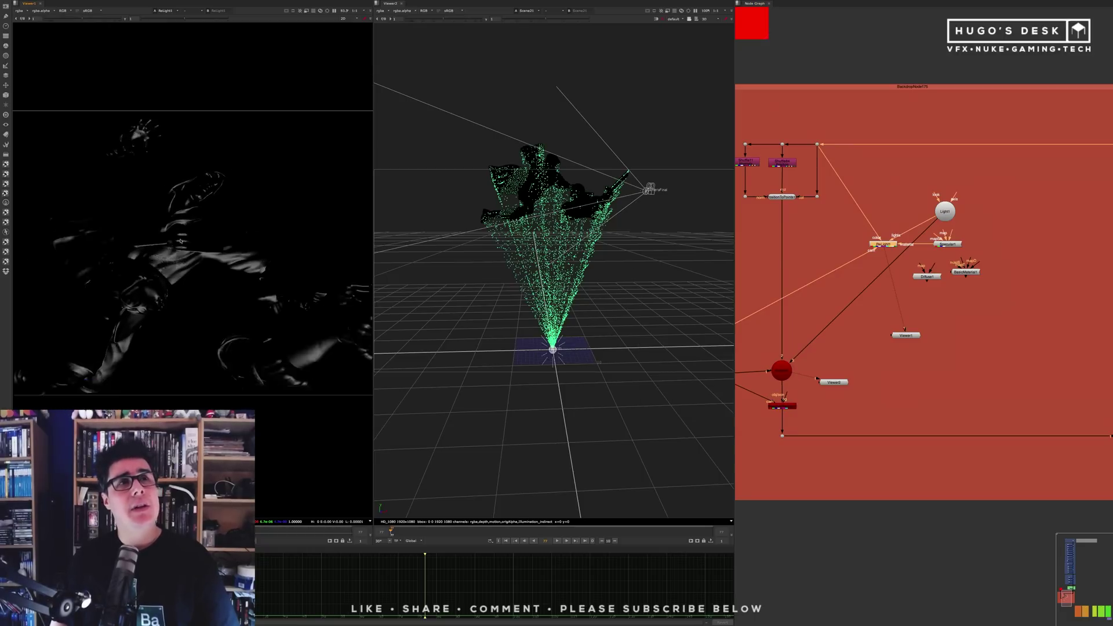
scroll(231, 226, up, 4)
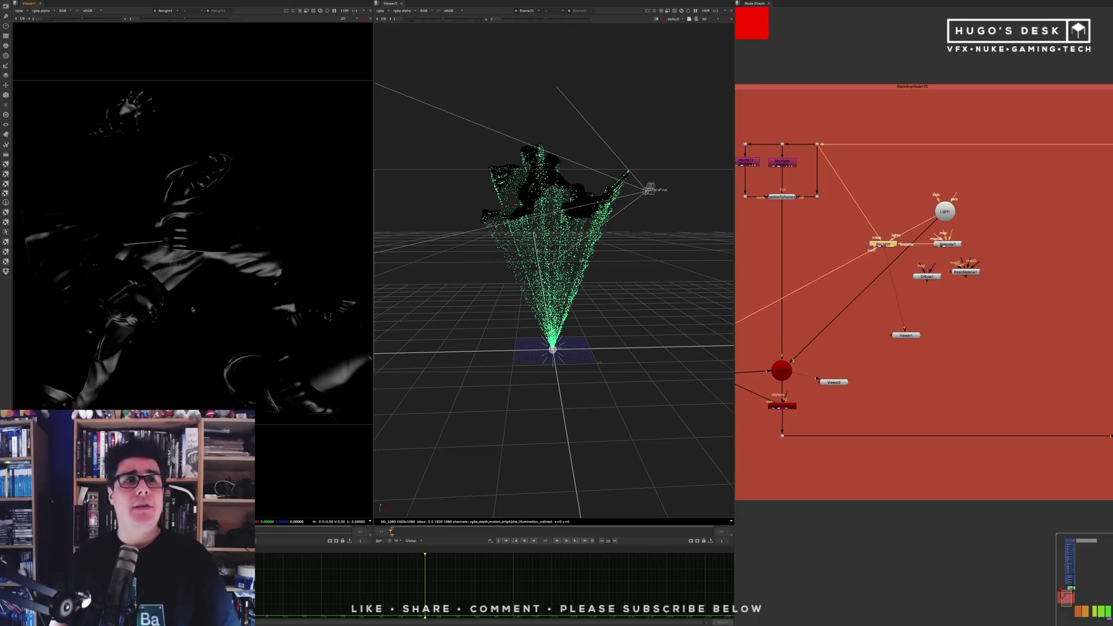
Open Light1's properties and raise the light off the grid to the height of the statues, in front of them
middle_drag(587, 287, 616, 370)
double_click(946, 216)
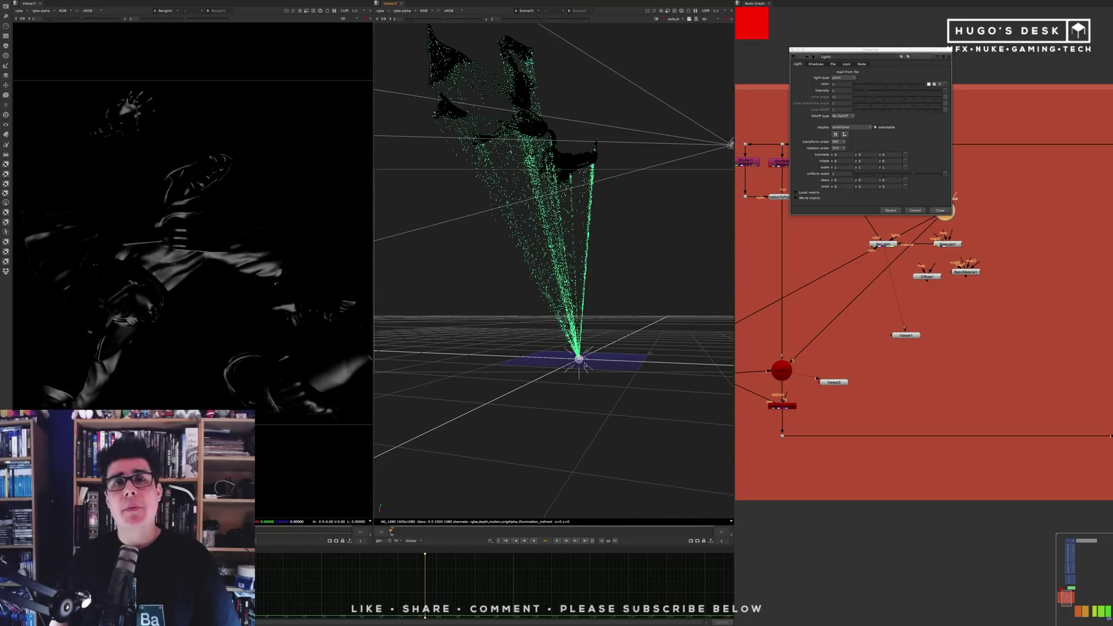
drag(584, 364, 638, 151)
middle_drag(609, 178, 565, 250)
drag(628, 241, 641, 152)
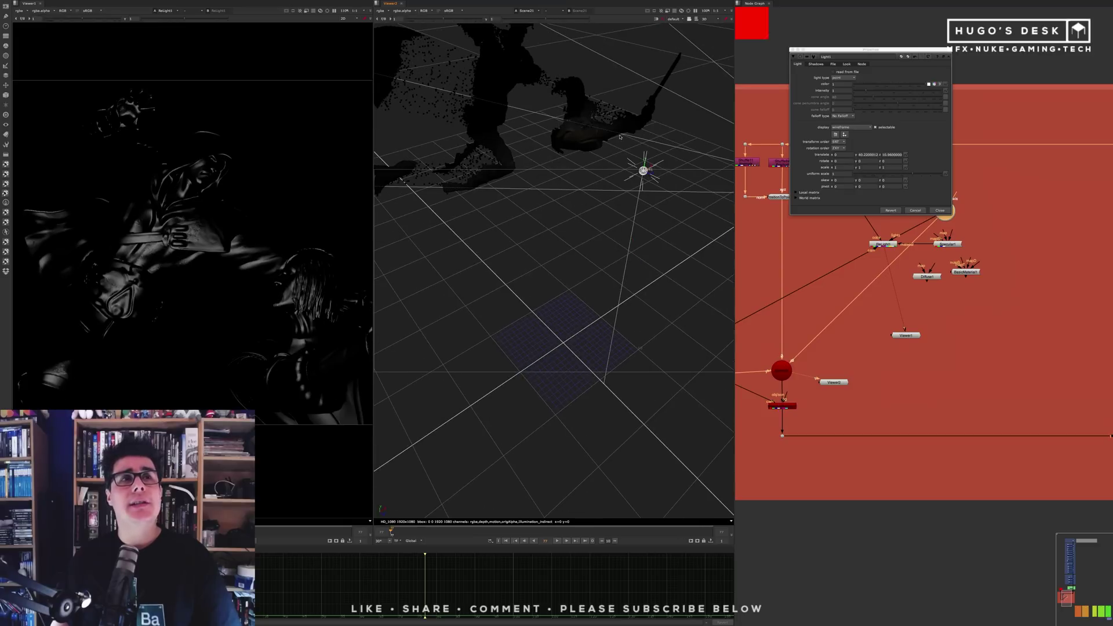
Move Light1 in close to the two statues and raise it further, checking the specular highlights in Viewer1
middle_drag(641, 152, 448, 201)
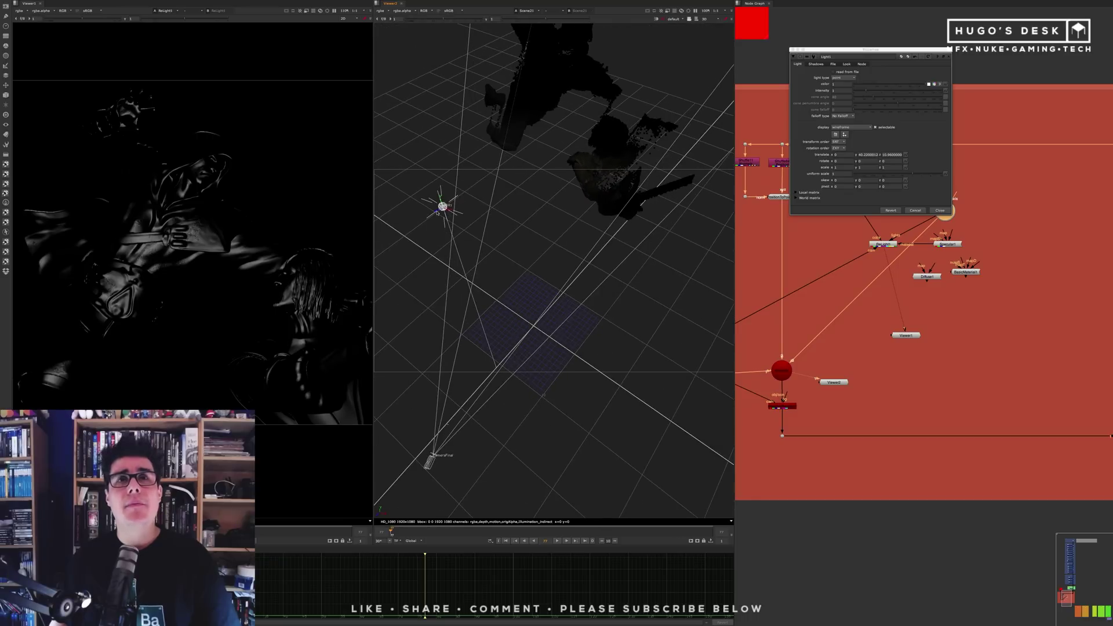
drag(437, 213, 512, 82)
middle_drag(548, 214, 603, 102)
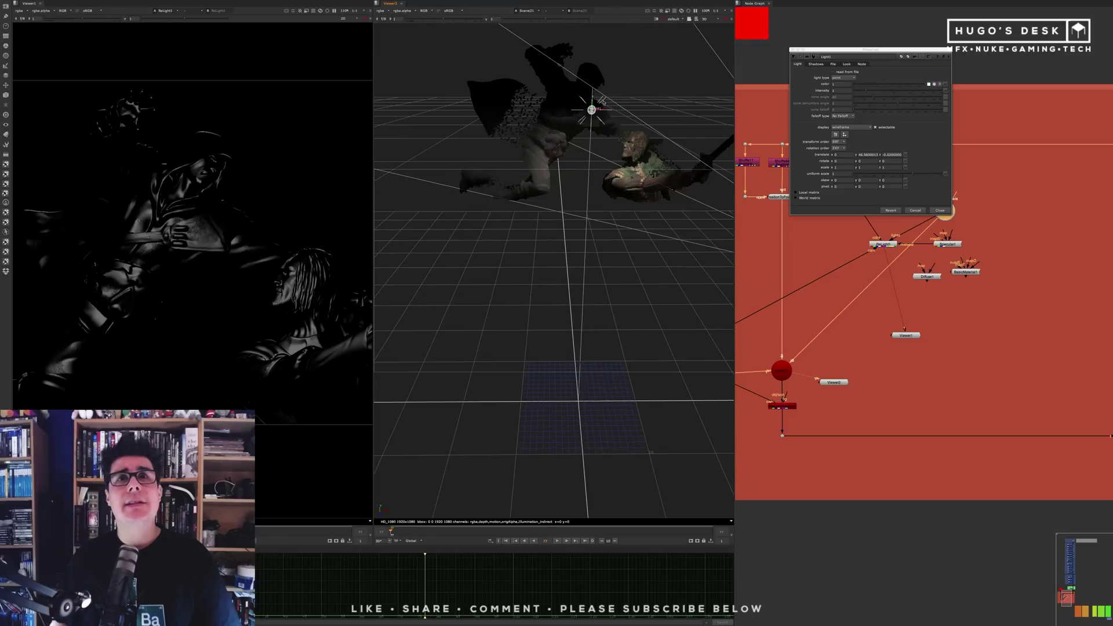
drag(592, 93, 593, 60)
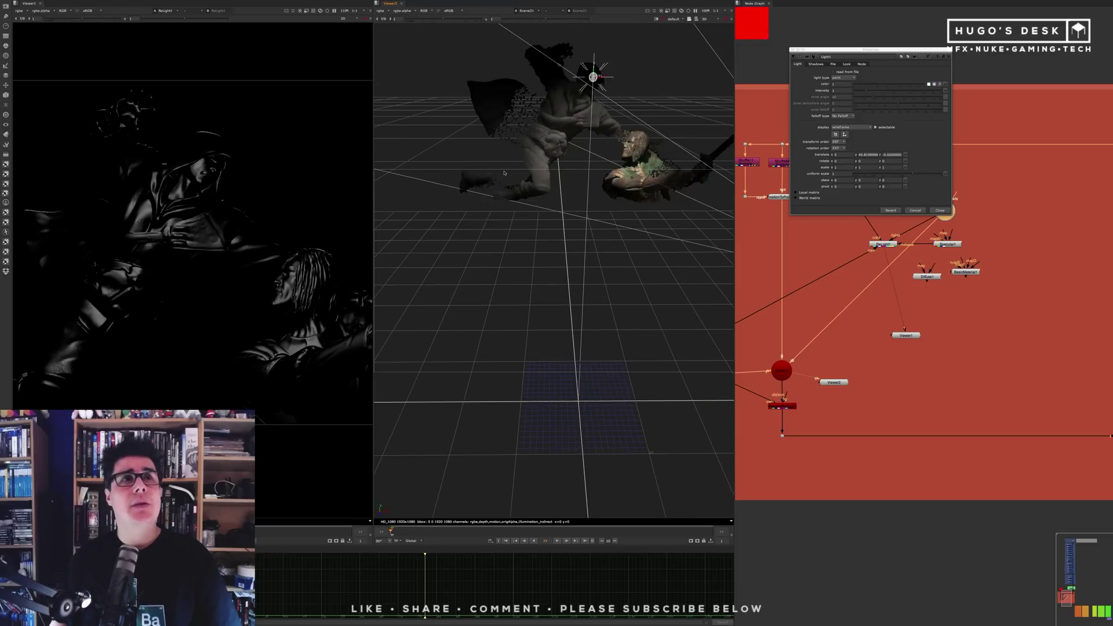
scroll(218, 165, up, 3)
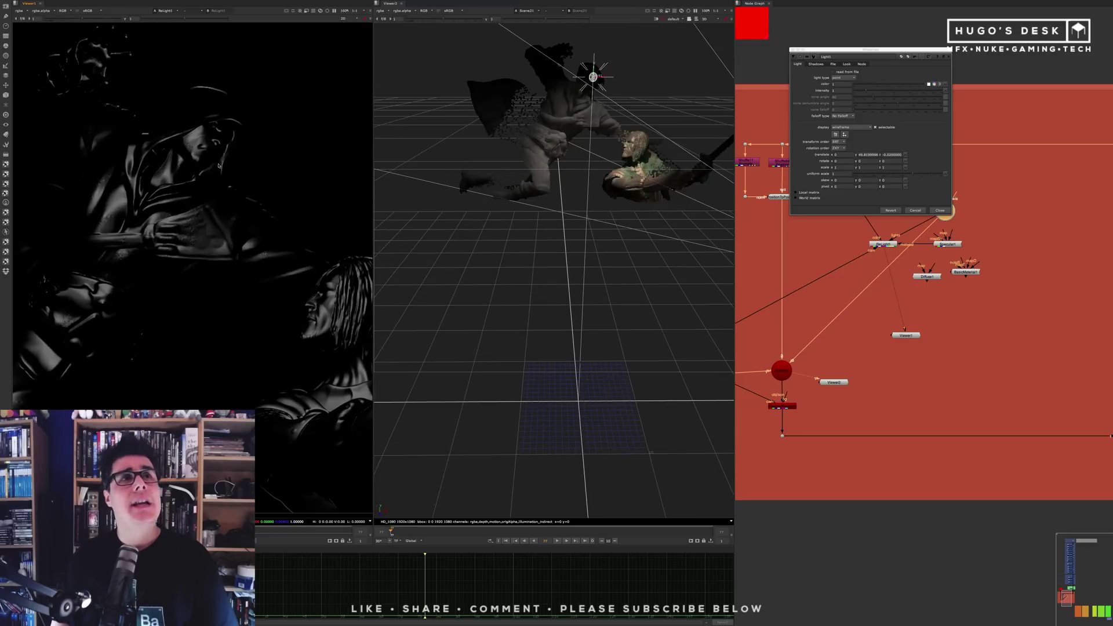
scroll(218, 166, down, 2)
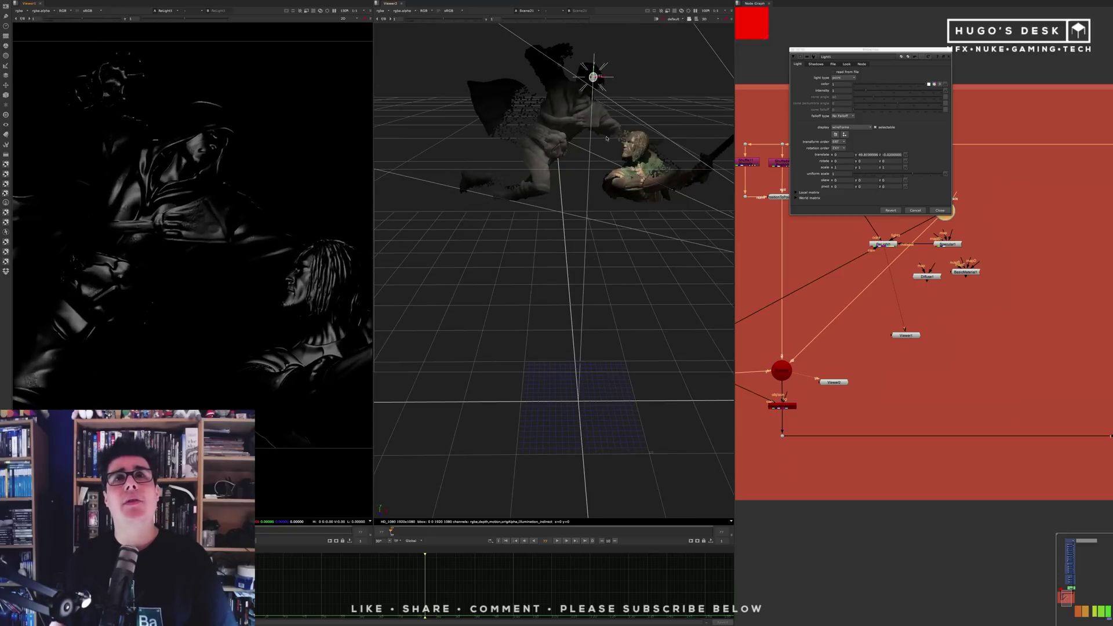
Shift Light1 sideways along X past the hooded statue and raise it slightly
middle_drag(606, 137, 581, 246)
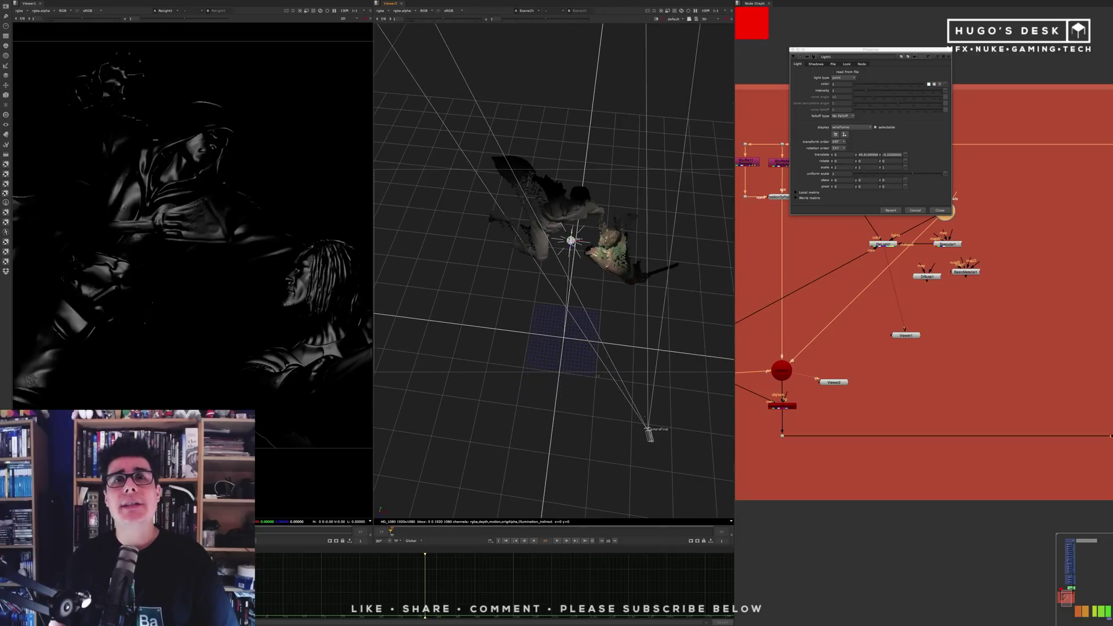
drag(570, 239, 425, 224)
middle_drag(425, 224, 571, 214)
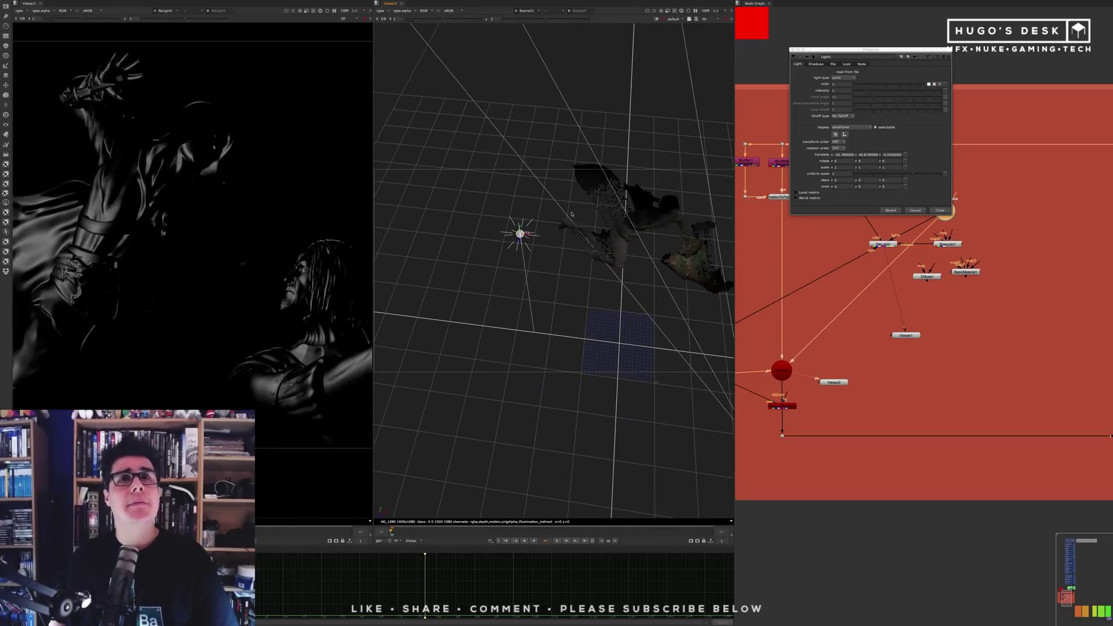
mouse_move(518, 161)
mouse_down()
mouse_move(529, 170)
mouse_move(526, 141)
mouse_up()
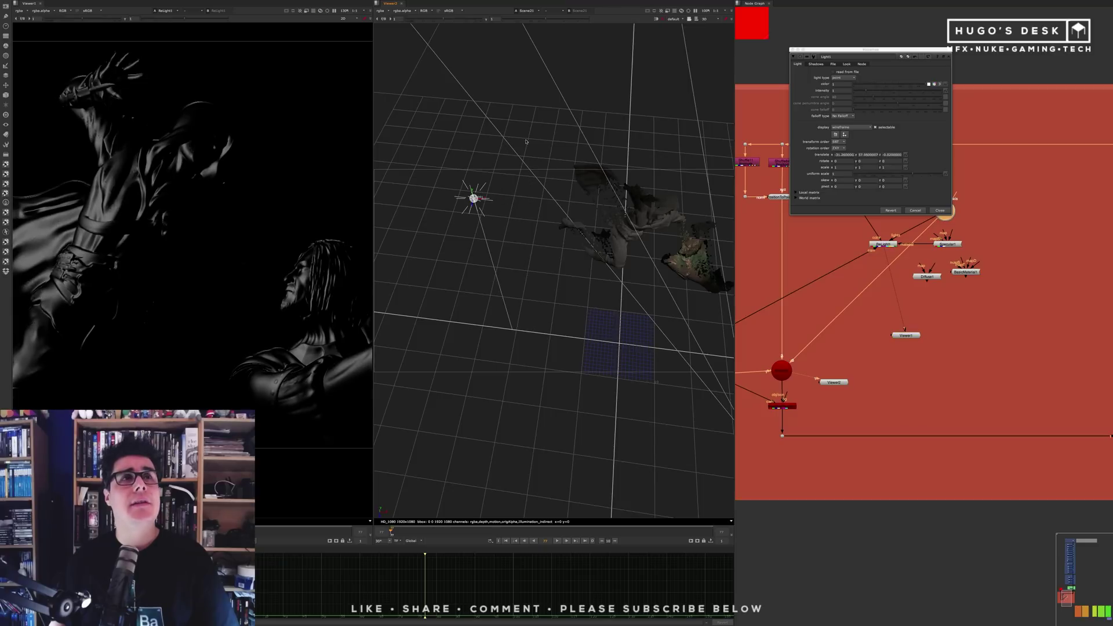
Change Light1's light type to spot and rotate it around Y toward the statues
click(846, 77)
click(849, 91)
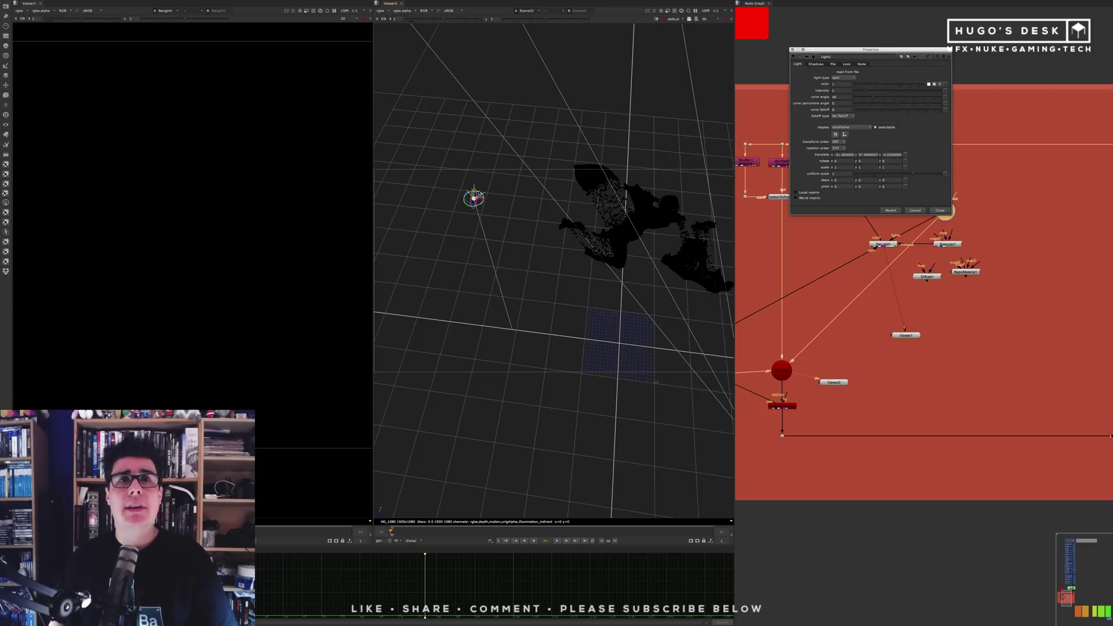
scroll(492, 189, up, 3)
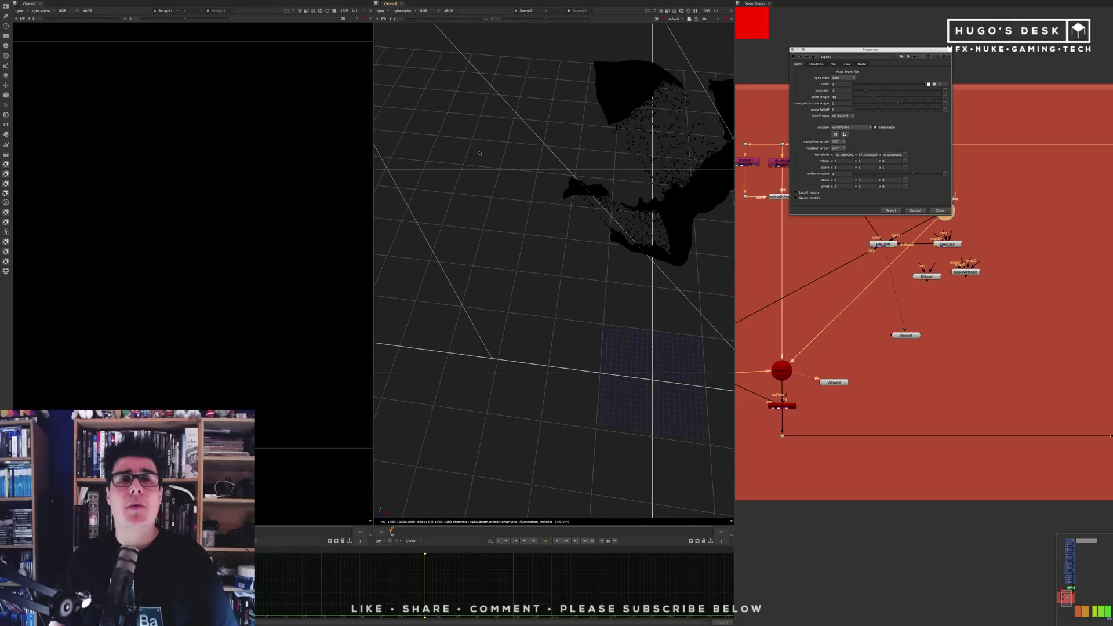
middle_drag(479, 154, 574, 211)
scroll(538, 231, down, 3)
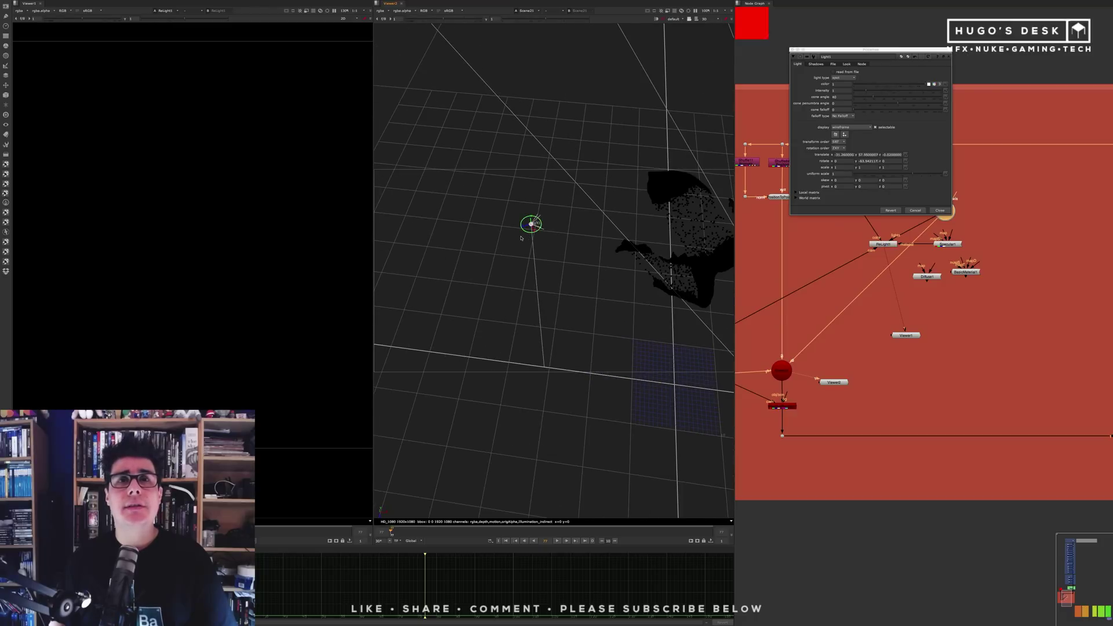
ctrl+drag(537, 236, 544, 231)
Reposition and reorient the spotlight beside the statues so that its beam reaches them
alt+right_drag(544, 230, 440, 126)
middle_drag(440, 126, 449, 257)
drag(474, 288, 461, 204)
middle_drag(475, 272, 521, 226)
drag(544, 177, 489, 204)
alt+right_drag(521, 211, 501, 275)
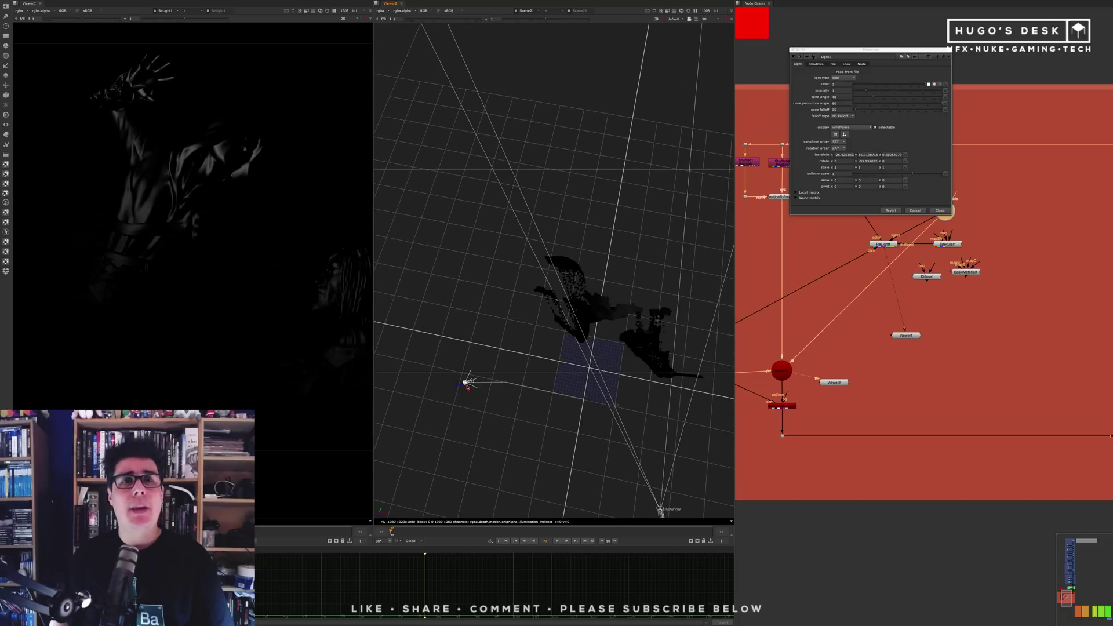
Move the spotlight behind the statues, raise it above them, and tilt it down toward them
drag(476, 378, 541, 177)
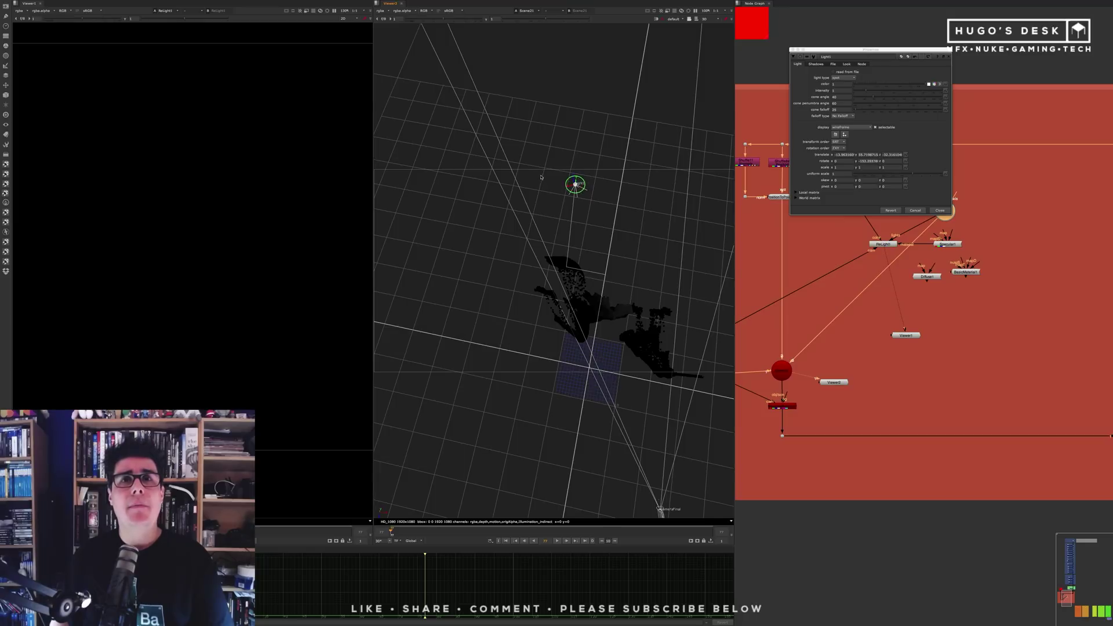
alt+right_drag(541, 176, 533, 148)
drag(532, 186, 545, 148)
alt+right_drag(545, 148, 511, 141)
super+drag(511, 140, 514, 129)
alt+right_drag(514, 129, 551, 124)
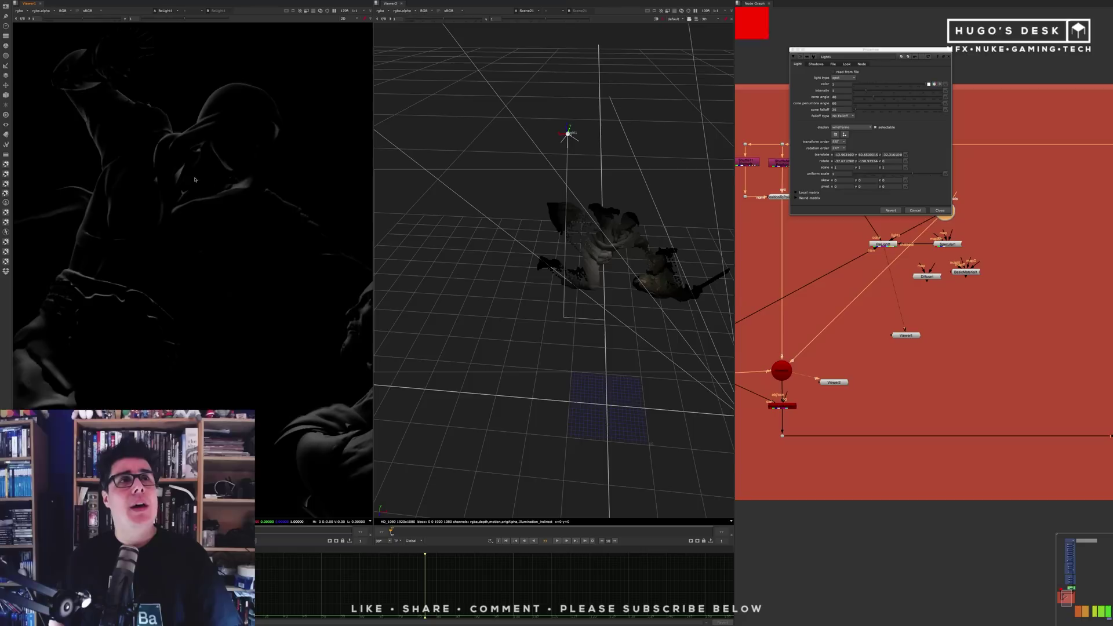
Inspect the rim-lit statues in Viewer1, close Light1's properties, and orbit around the lit point cloud
scroll(264, 172, up, 3)
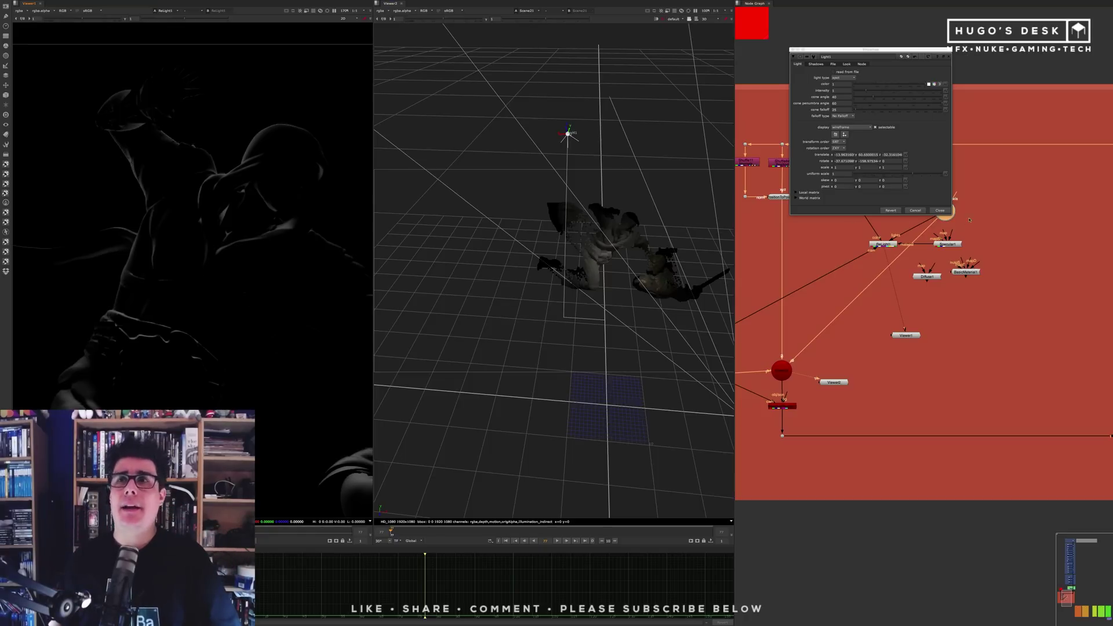
click(940, 210)
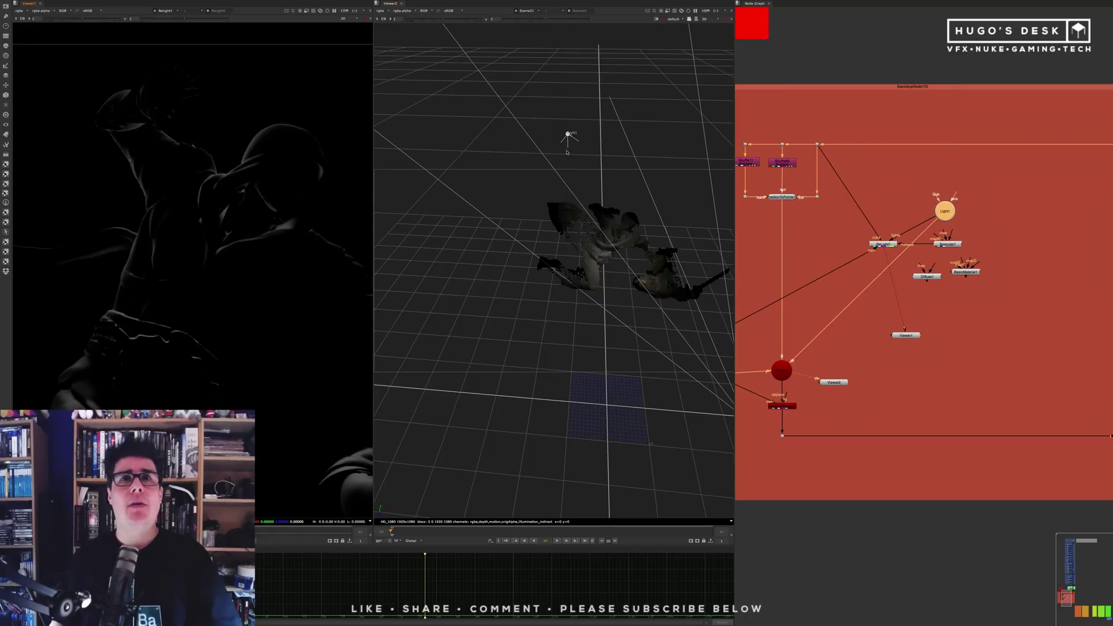
alt+right_drag(567, 153, 658, 122)
scroll(587, 149, up, 5)
alt+drag(613, 132, 155, 181)
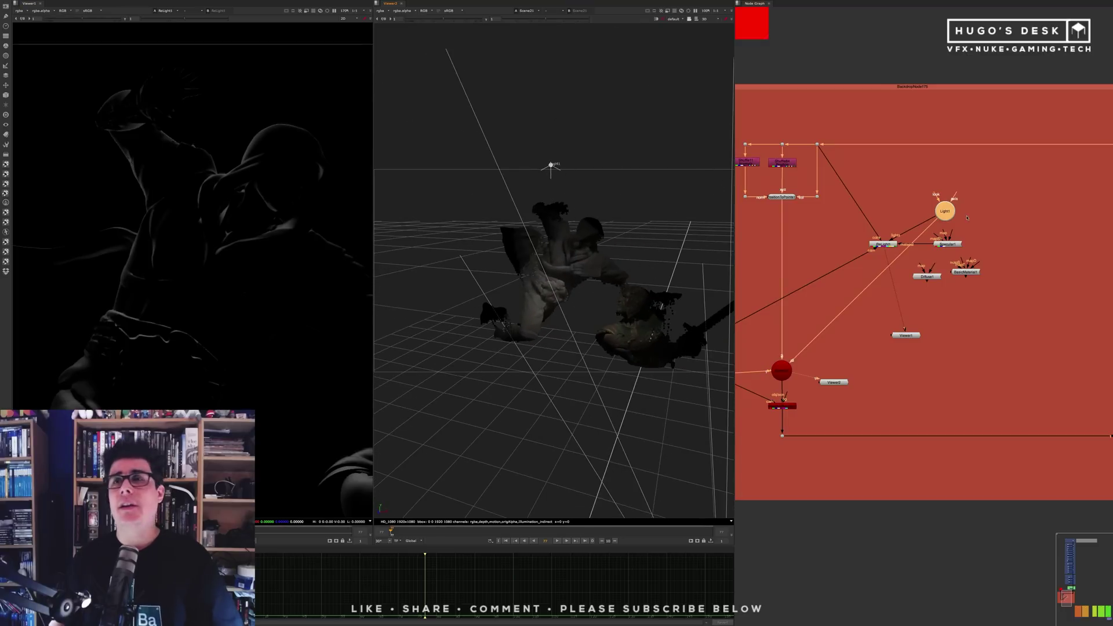
Add a ShuffleCopy node, connect it to ReLight1, and insert it into the main pipe above the existing shuffle node
scroll(967, 218, down, 3)
key(Tab)
text(shu)
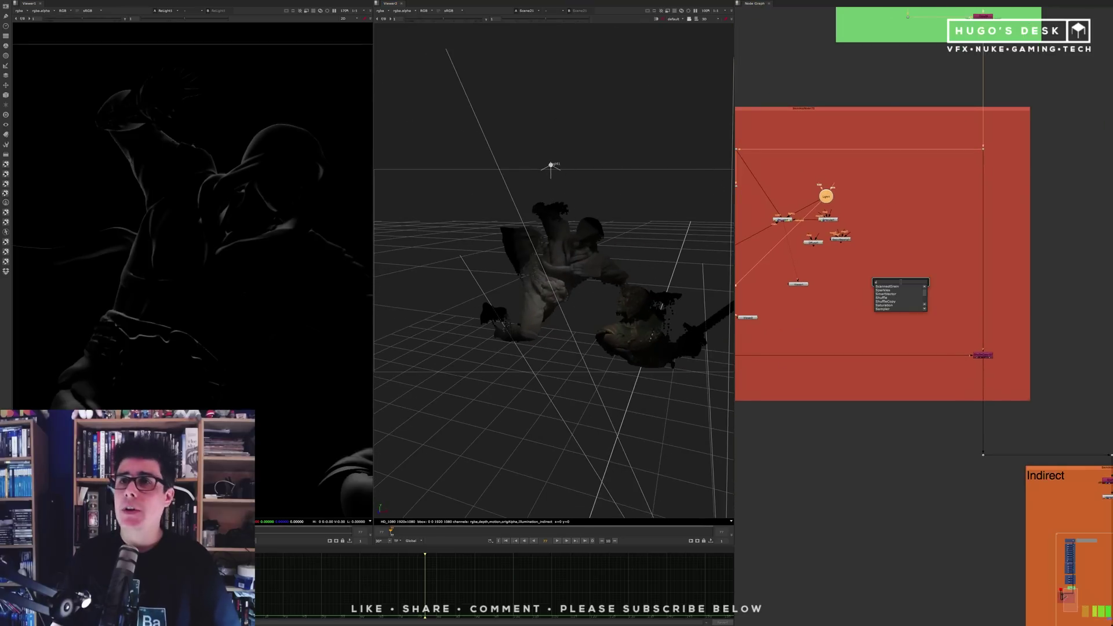
key(Return)
drag(846, 291, 872, 291)
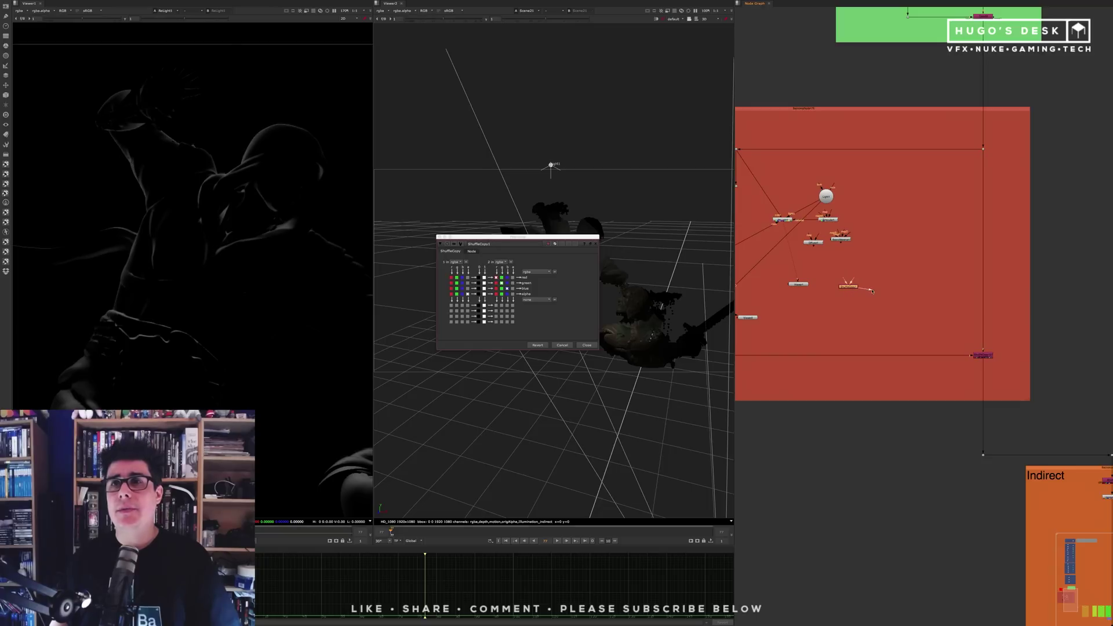
drag(994, 279, 988, 281)
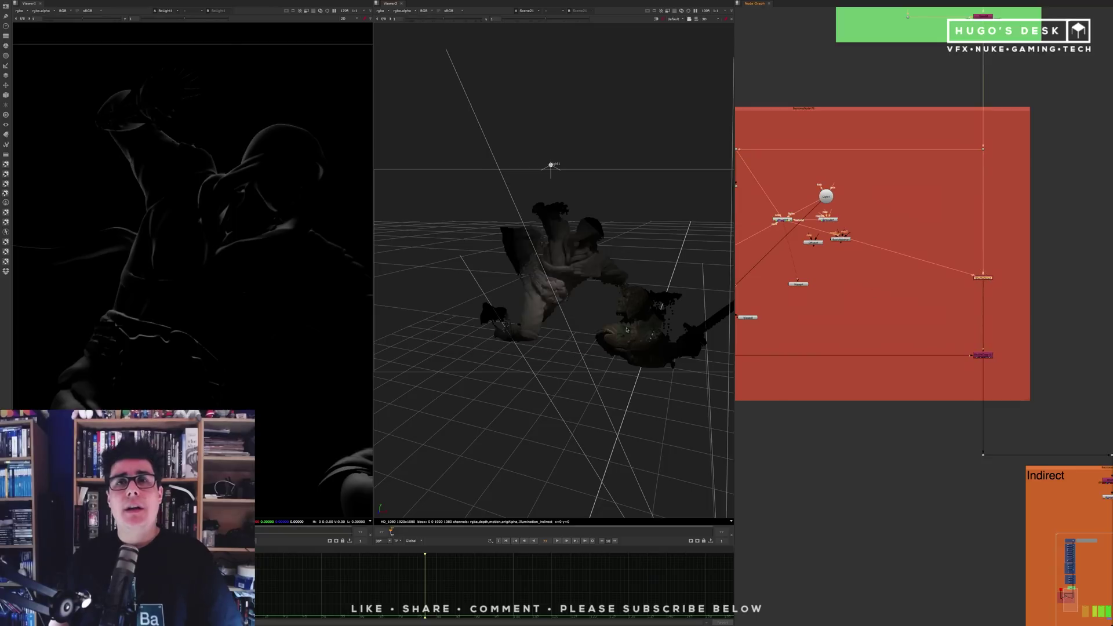
Display the Unpremult node of the Direct group in Viewer1 and bring the SSS group into view
scroll(828, 228, up, 5)
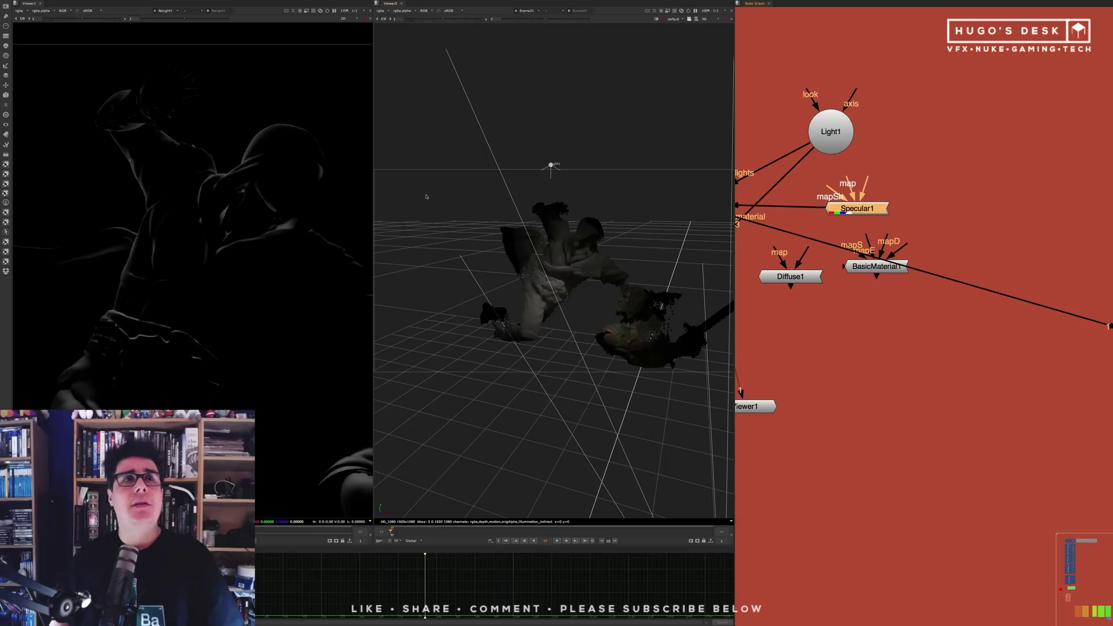
key(f)
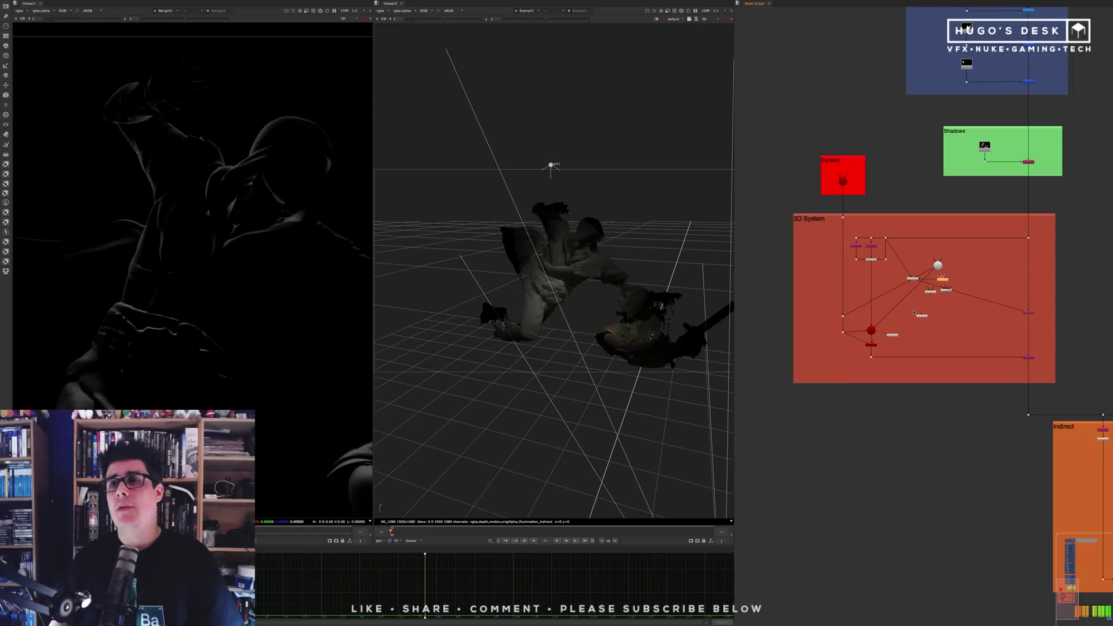
scroll(806, 208, up, 5)
middle_drag(1012, 352, 916, 267)
scroll(882, 225, up, 3)
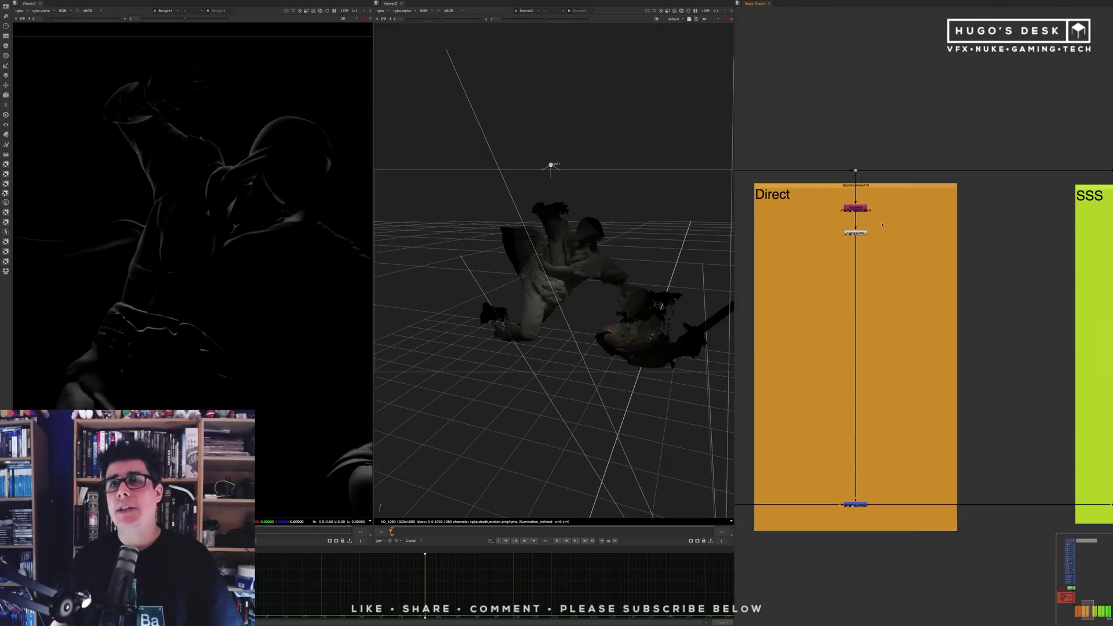
click(864, 233)
key(1)
middle_drag(1095, 286, 896, 228)
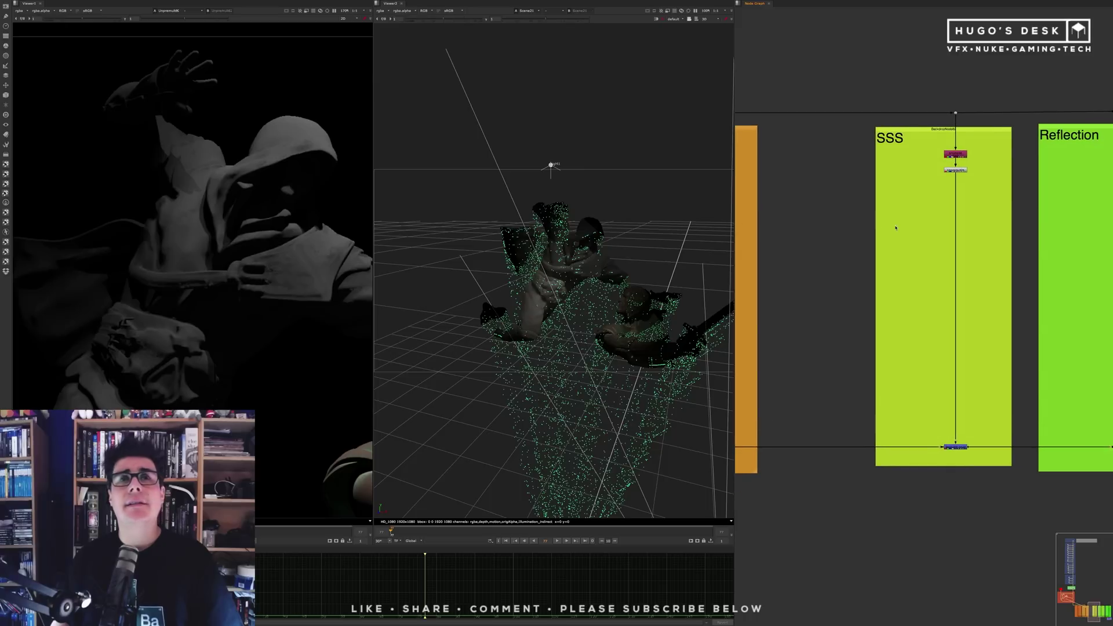
Examine the Unpremult outputs of the SSS, Reflection and Specular groups in Viewer1, one after another
click(955, 170)
key(1)
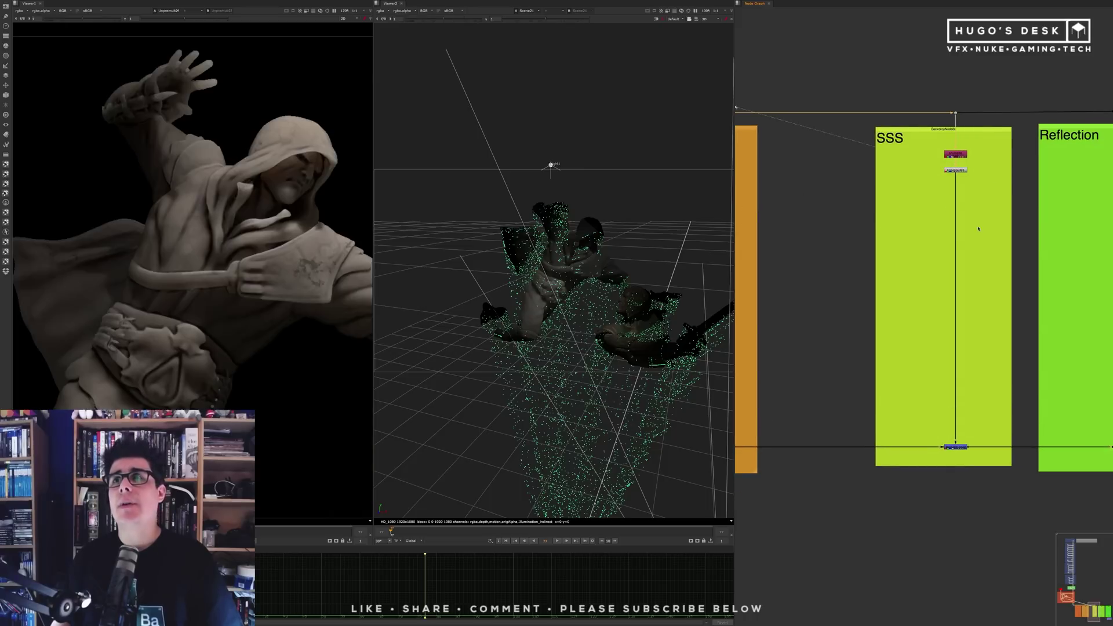
middle_drag(1098, 182, 797, 194)
scroll(834, 193, up, 1)
click(835, 180)
key(1)
middle_drag(984, 243, 782, 238)
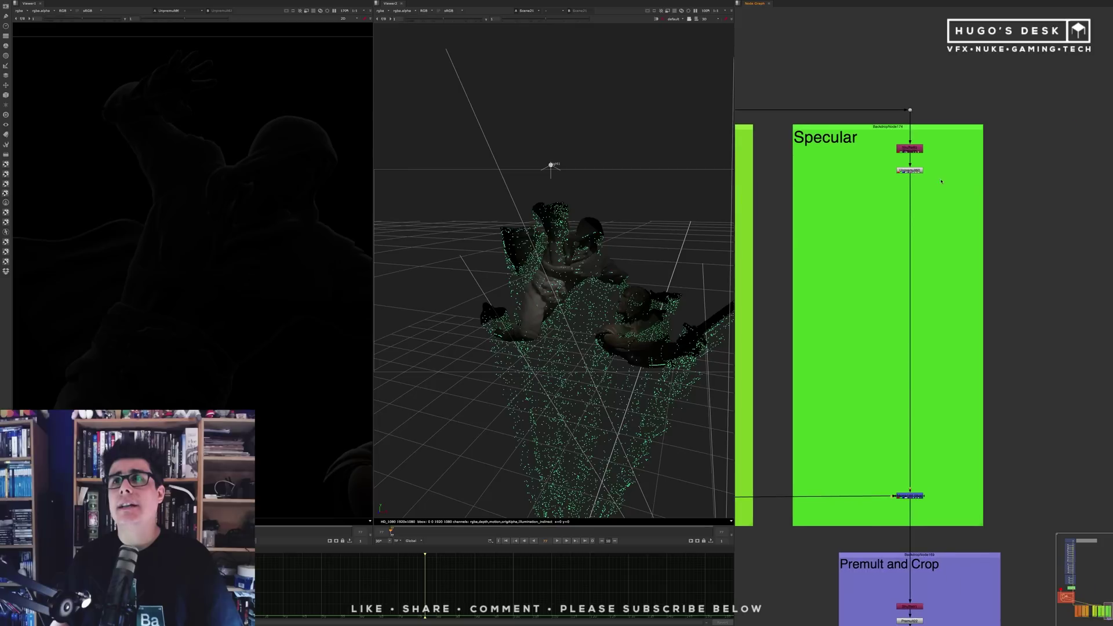
click(909, 170)
key(1)
Add a Shuffle node in the Specular group, connect it to the dot above the group, and display it in Viewer1
click(843, 162)
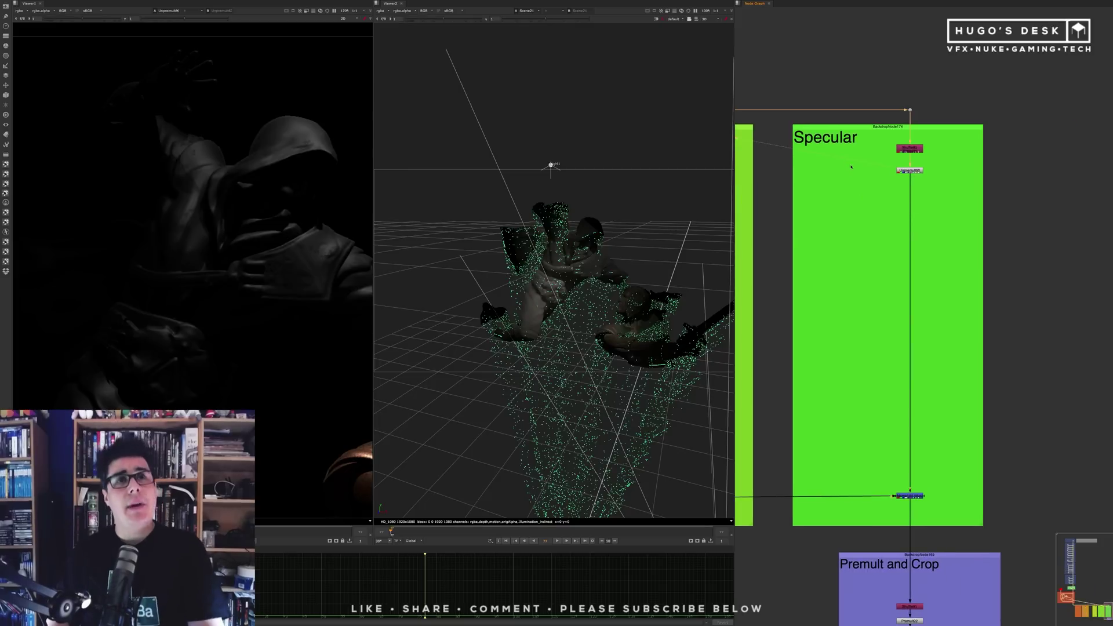
scroll(831, 167, up, 3)
key(Tab)
text(s)
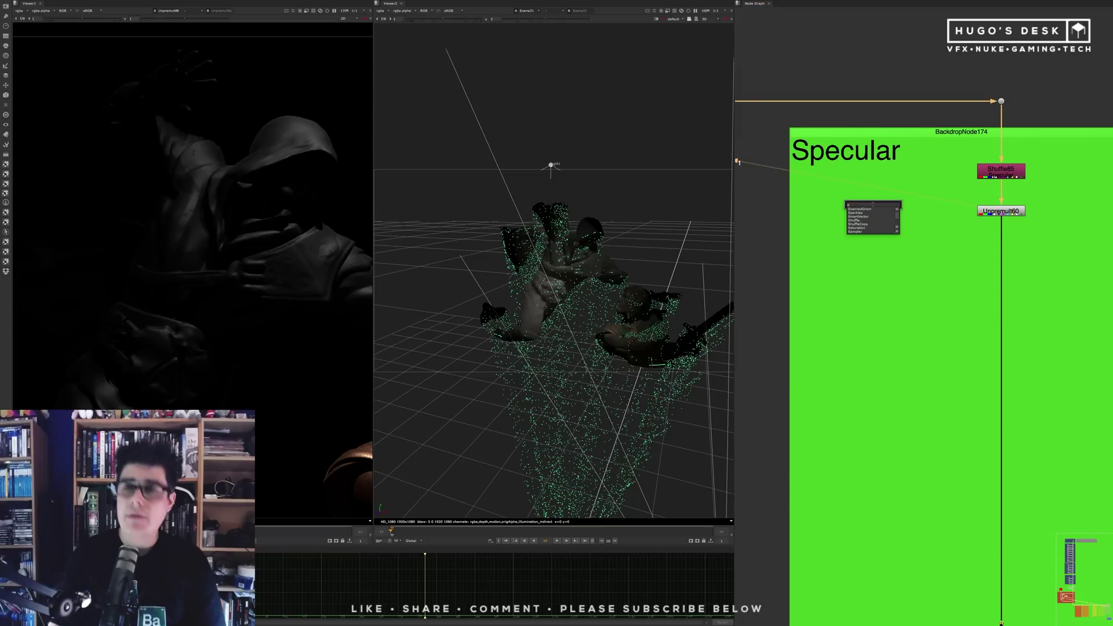
key(Down)
key(Down)
key(Down)
key(Return)
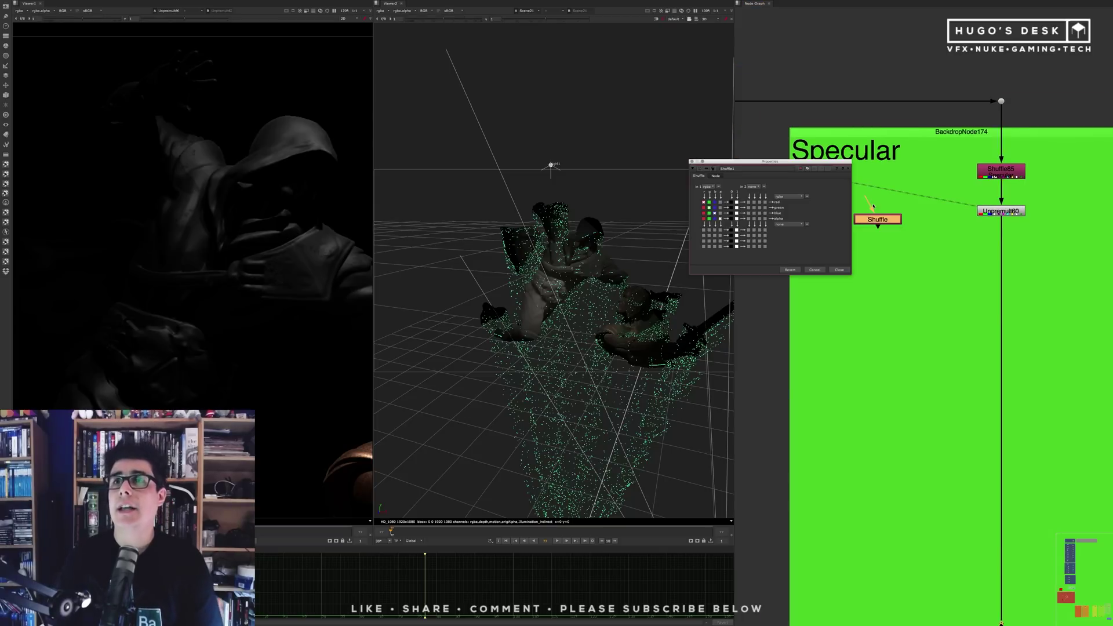
click(850, 166)
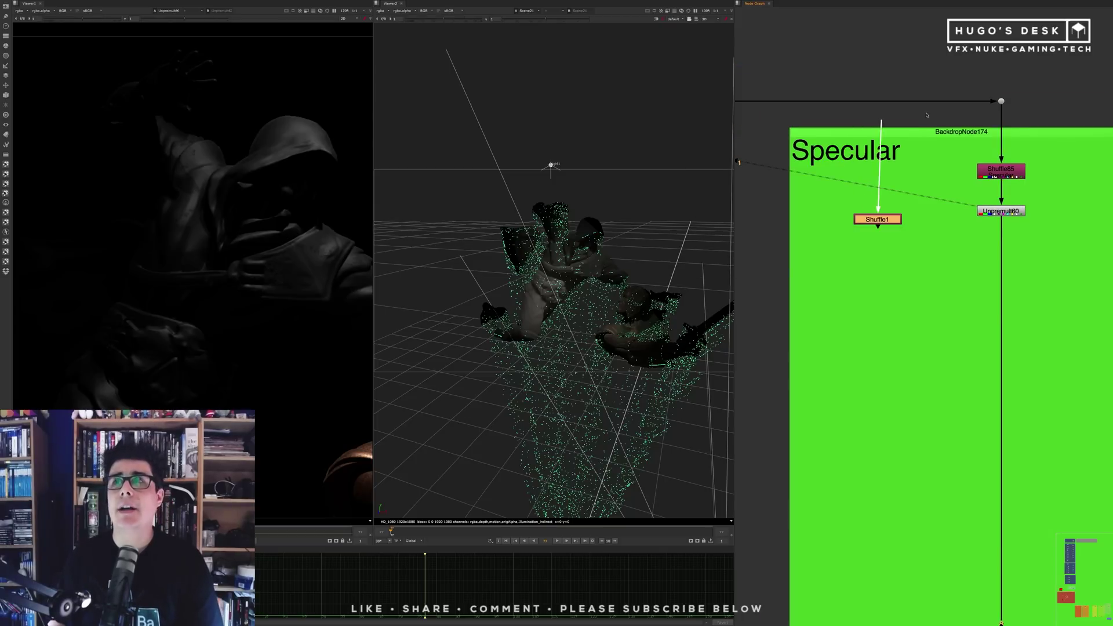
drag(926, 114, 1001, 101)
drag(888, 220, 894, 169)
key(1)
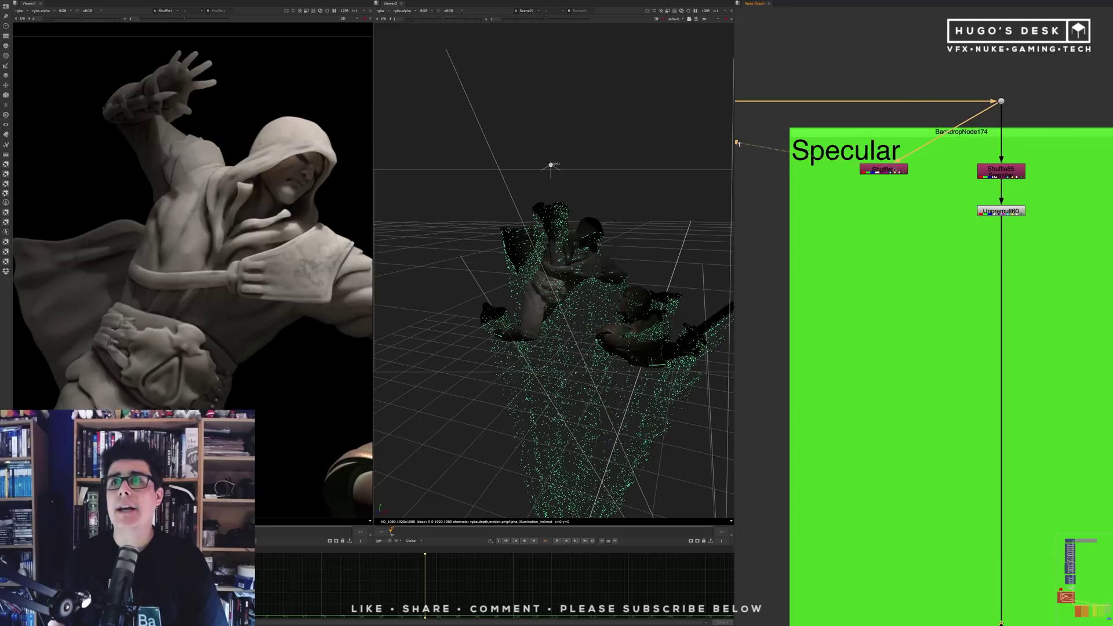
Set Shuffle1's input to the layer carrying the ReLight output and check its alpha in Viewer1
double_click(894, 169)
click(712, 186)
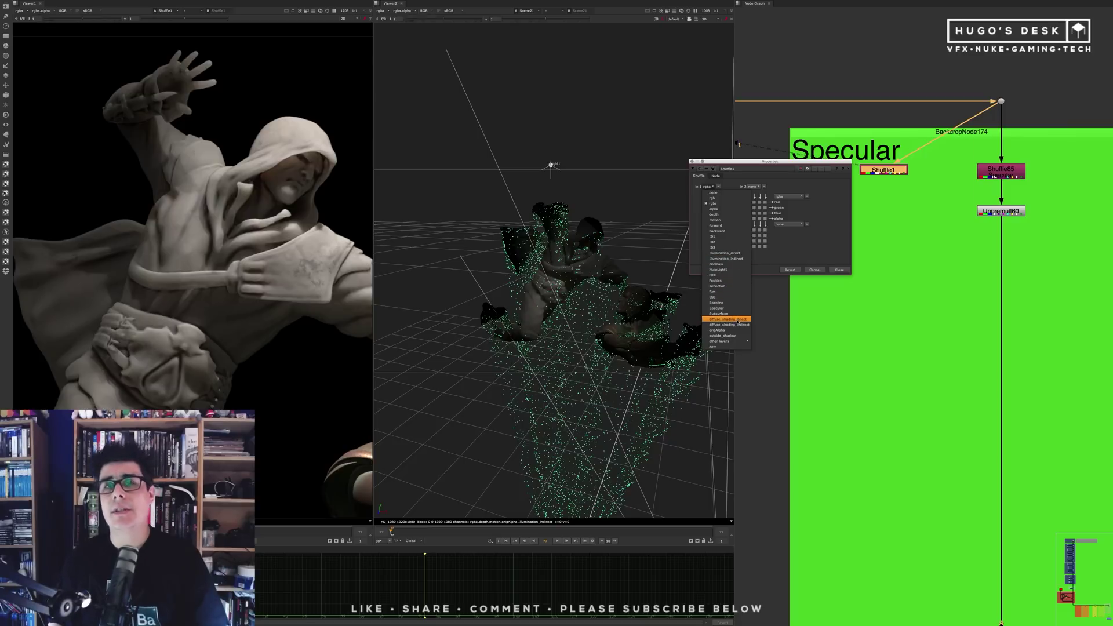
click(724, 292)
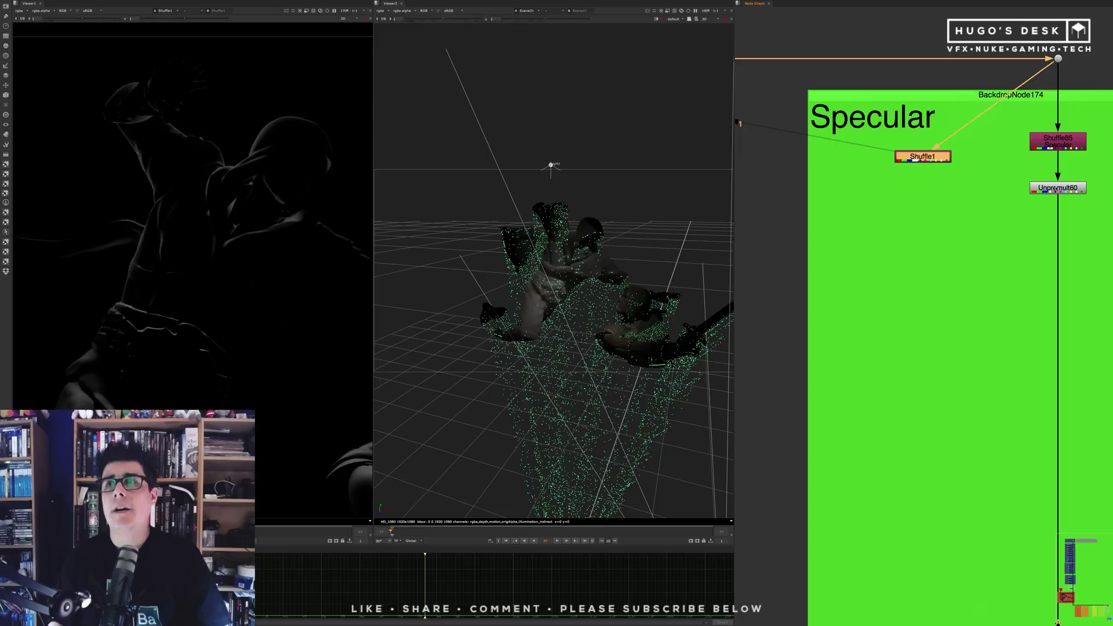
drag(930, 156, 930, 158)
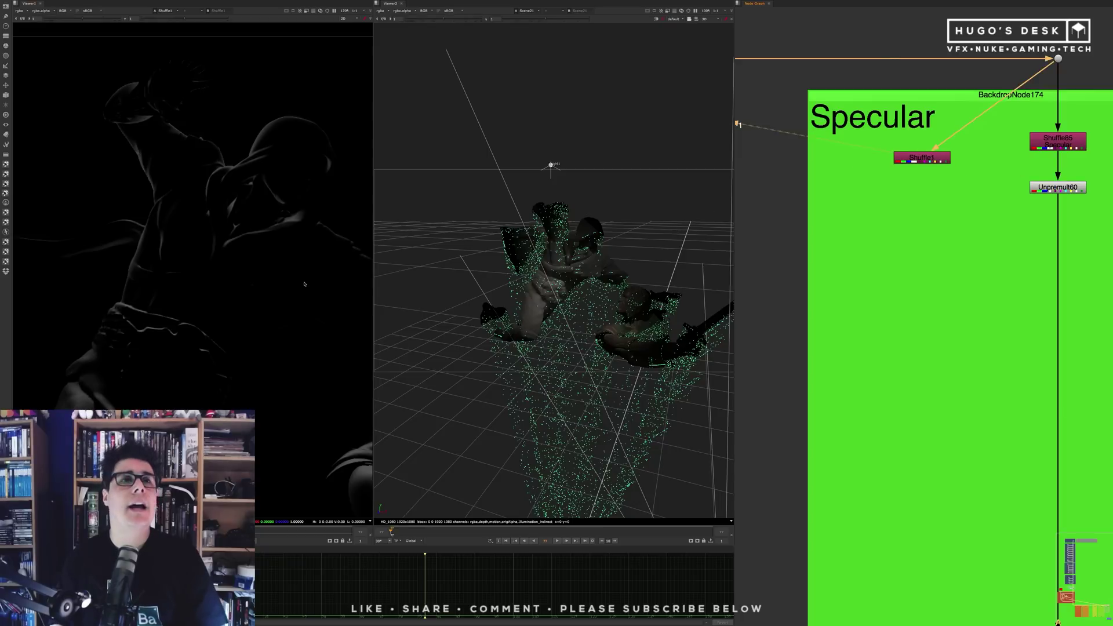
key(a)
key(a)
Duplicate the Specular group's Unpremult60 node and connect the copy below Shuffle1
click(1049, 188)
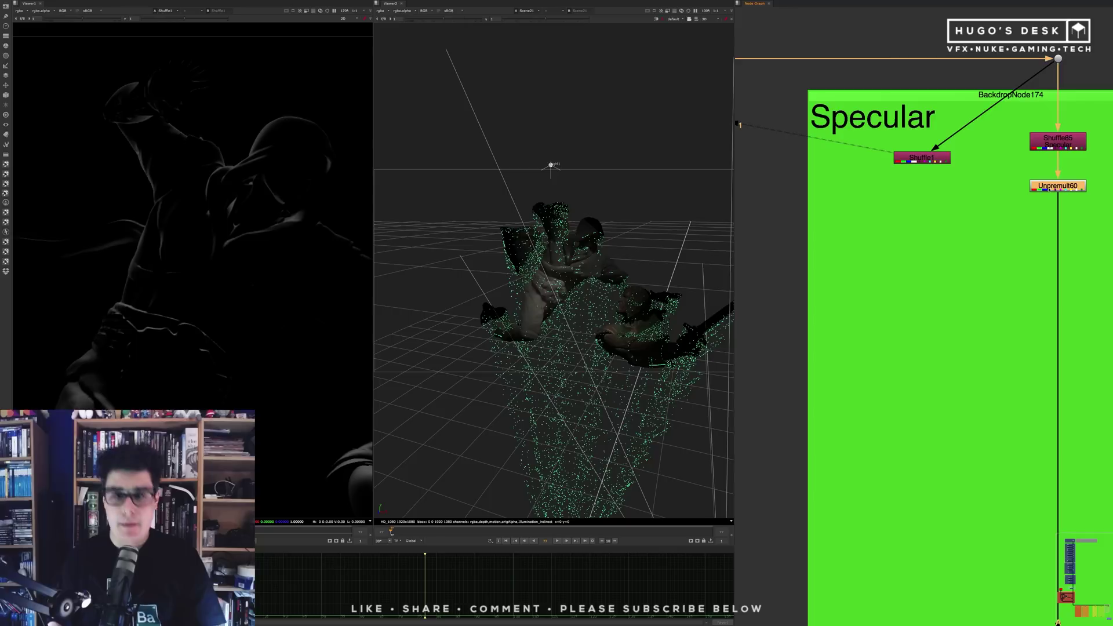
click(958, 197)
key(ctrl+v)
double_click(930, 155)
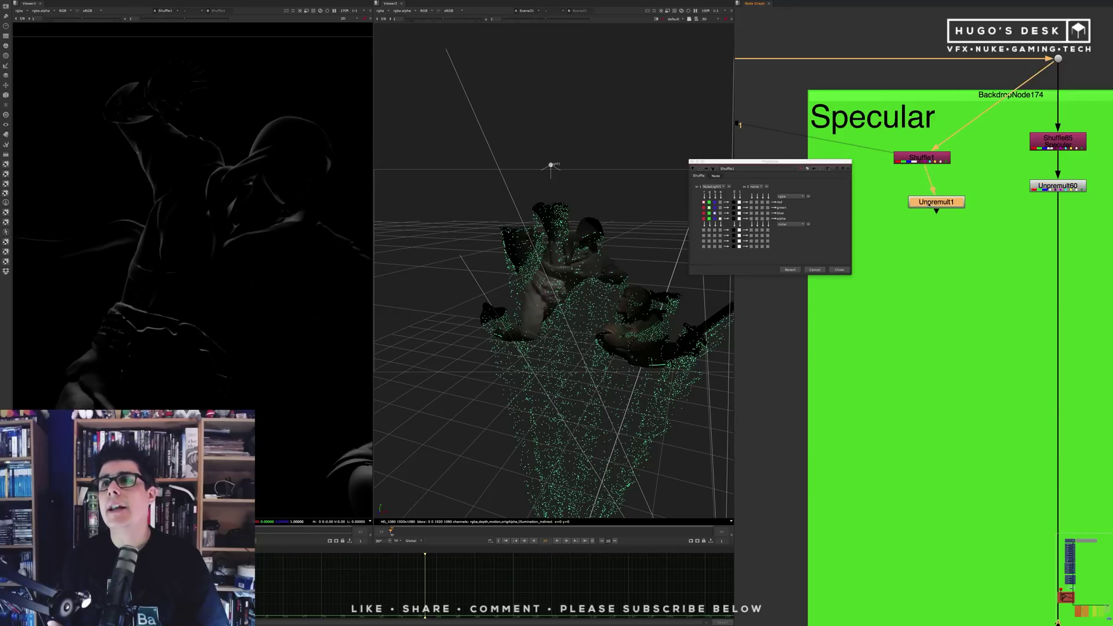
click(840, 270)
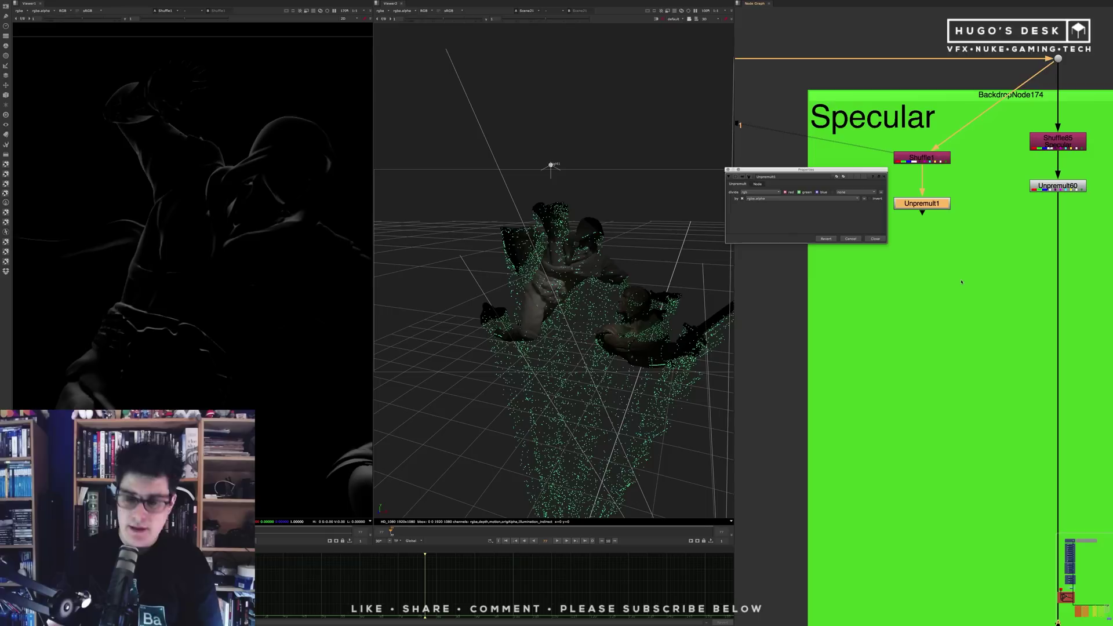
Add a Merge node set to plus that joins Unpremult1 to the pipe below Unpremult60, and display it in Viewer1
key(m)
click(777, 270)
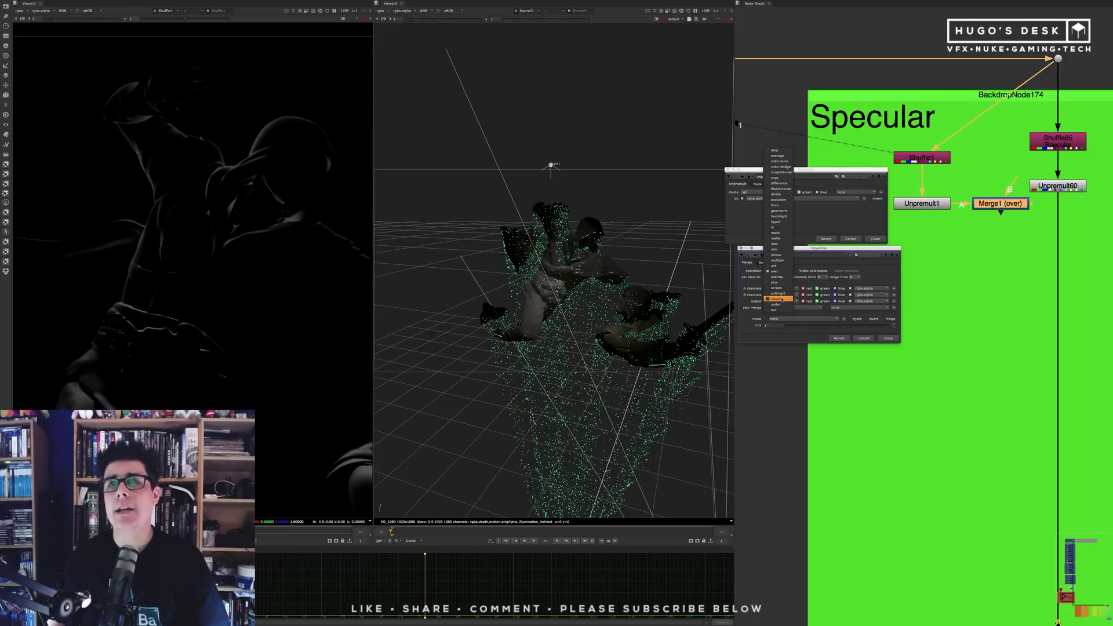
click(777, 294)
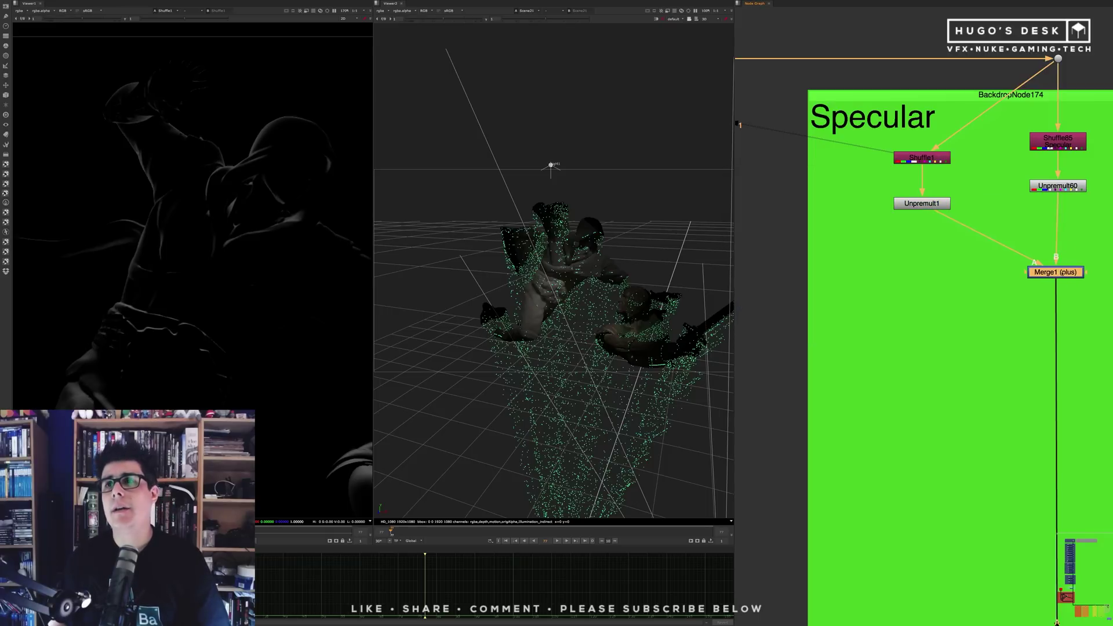
drag(1061, 272, 1063, 273)
key(1)
click(1031, 241)
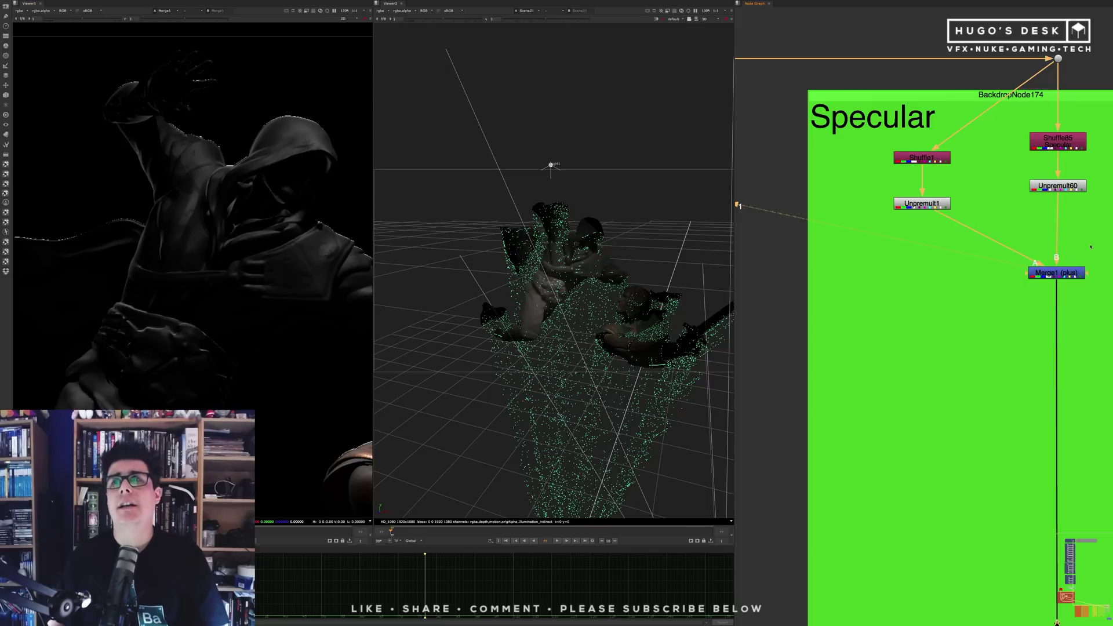
Toggle Merge1 off and on to compare the specular pass without and with the relight
middle_drag(1090, 247, 1018, 235)
drag(1058, 231, 953, 287)
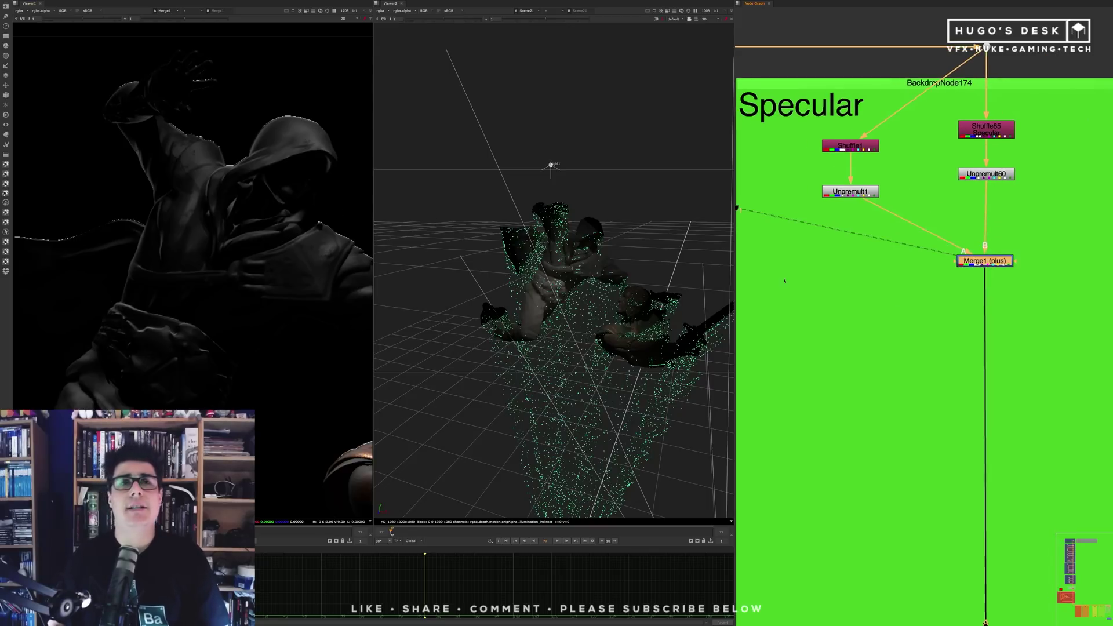
key(d)
key(d)
key(d)
key(d)
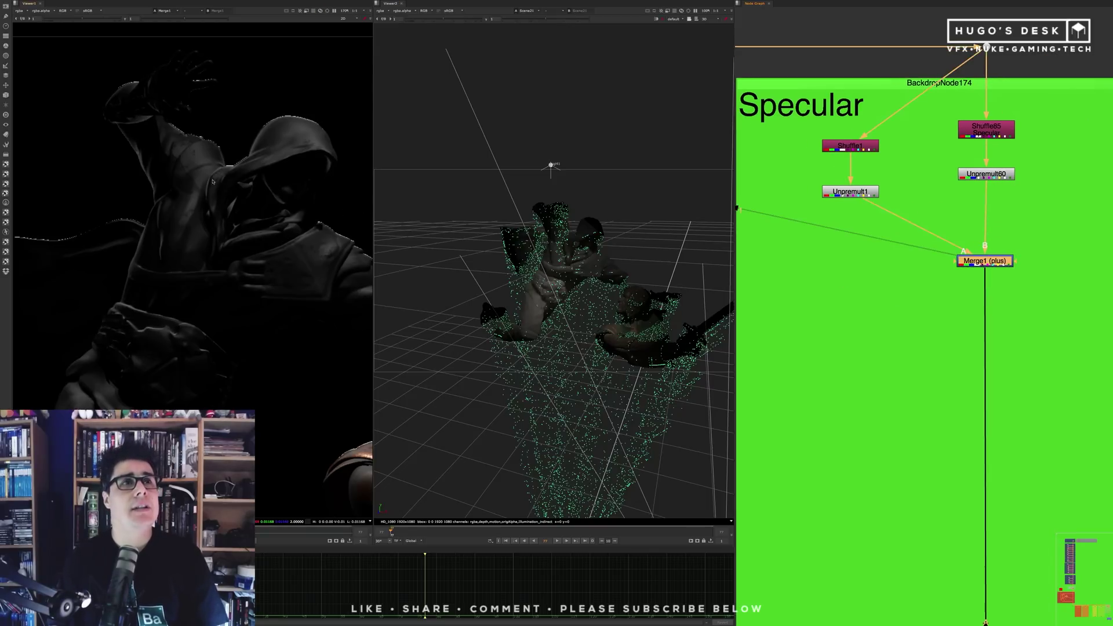
Display the Premult22 node of the Premult and Crop group in Viewer1 and zoom in on the statue
scroll(920, 293, down, 8)
middle_drag(923, 367, 892, 209)
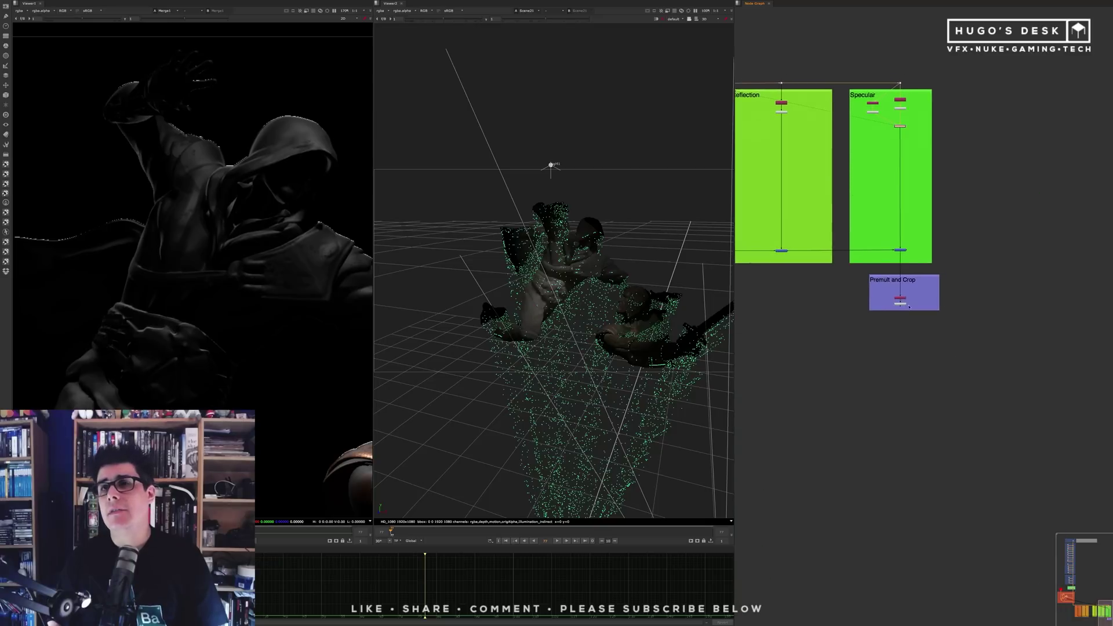
scroll(903, 310, up, 8)
click(909, 277)
key(1)
scroll(51, 252, up, 3)
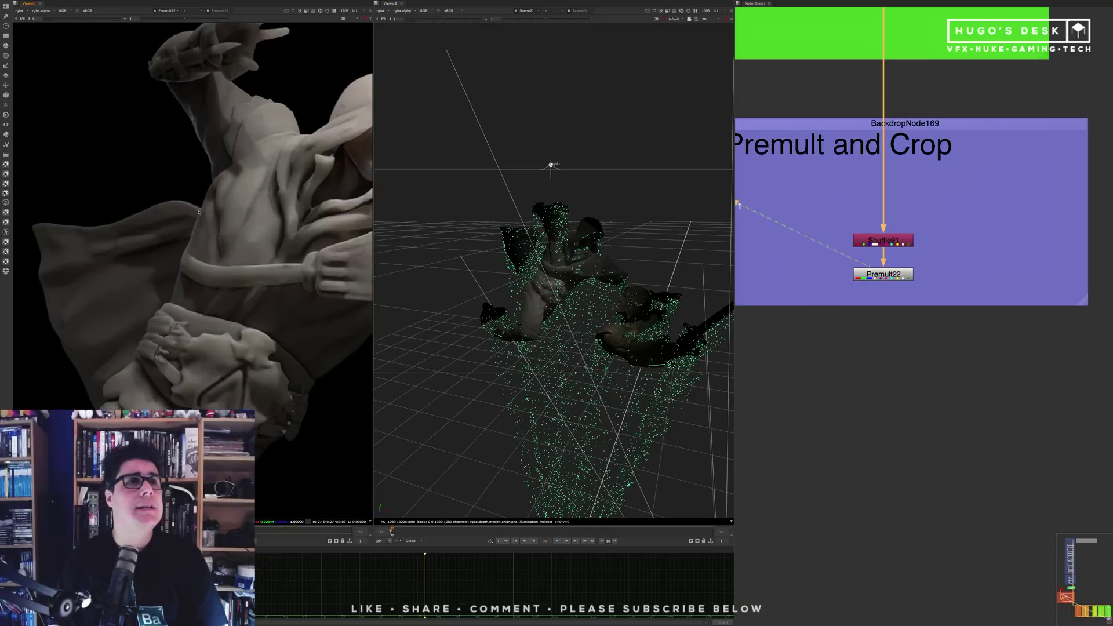
Toggle Merge1 off and on to compare the relight's effect on the final composite in Viewer1
scroll(866, 224, down, 5)
middle_drag(866, 224, 883, 409)
middle_drag(904, 116, 941, 353)
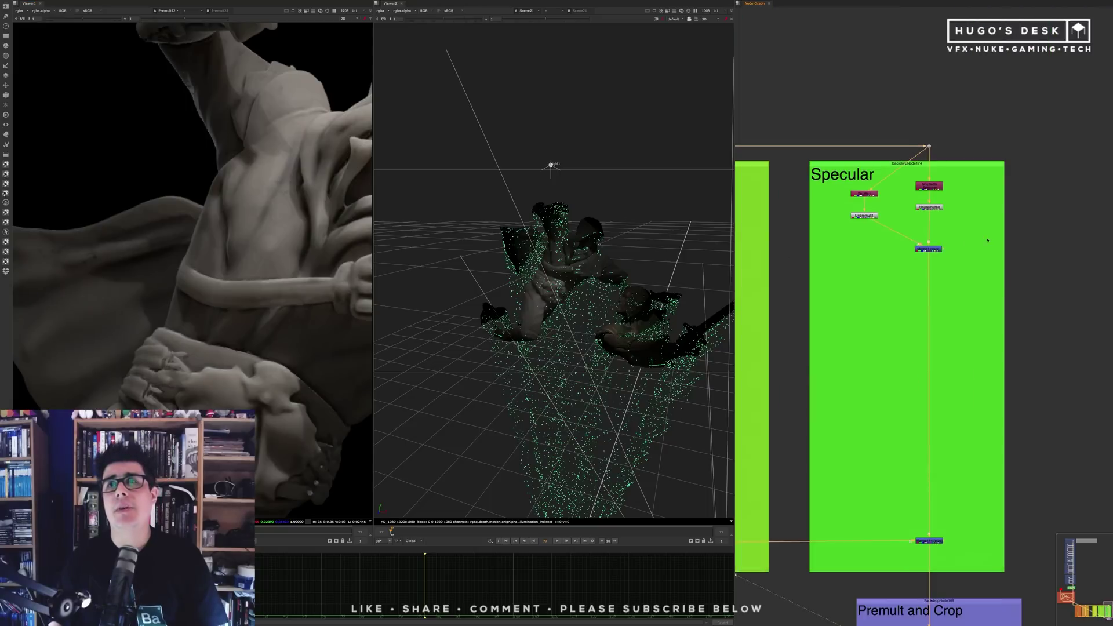
click(928, 248)
key(d)
key(d)
key(d)
key(d)
key(d)
key(d)
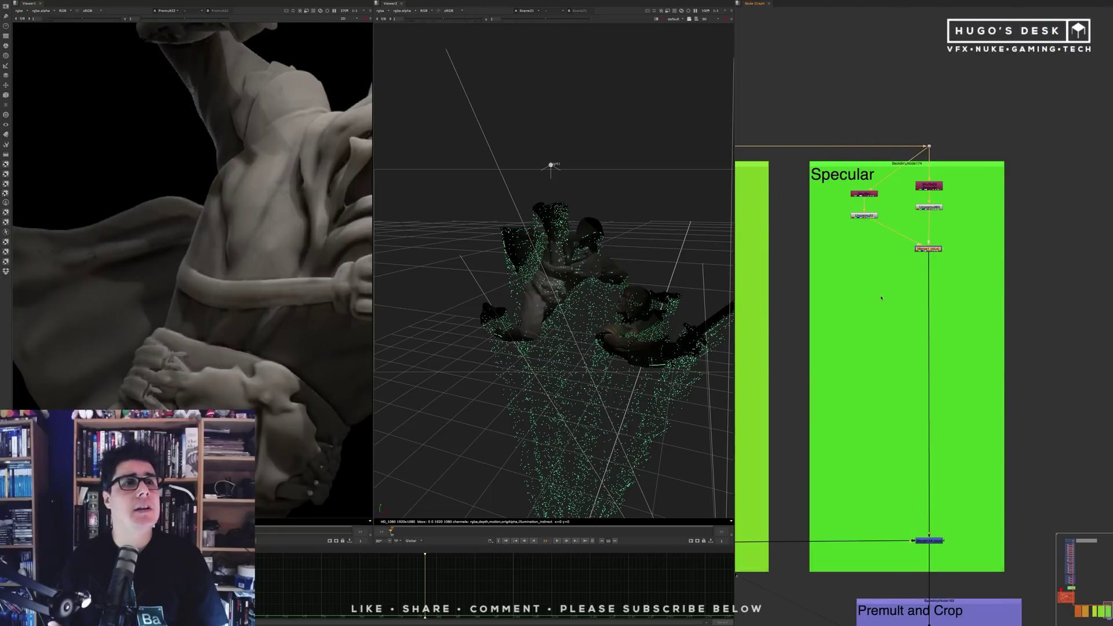
middle_drag(104, 400, 246, 324)
key(d)
key(d)
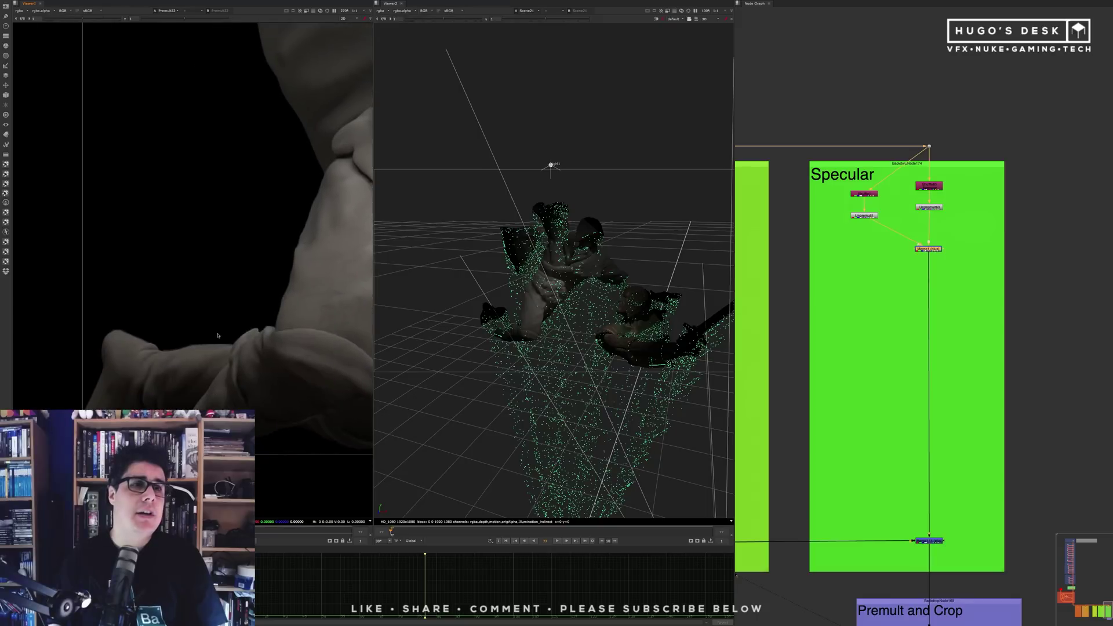
Inspect the statue's folds, torso and raised arm up close while toggling Merge1 to judge the added specular light
scroll(245, 324, up, 5)
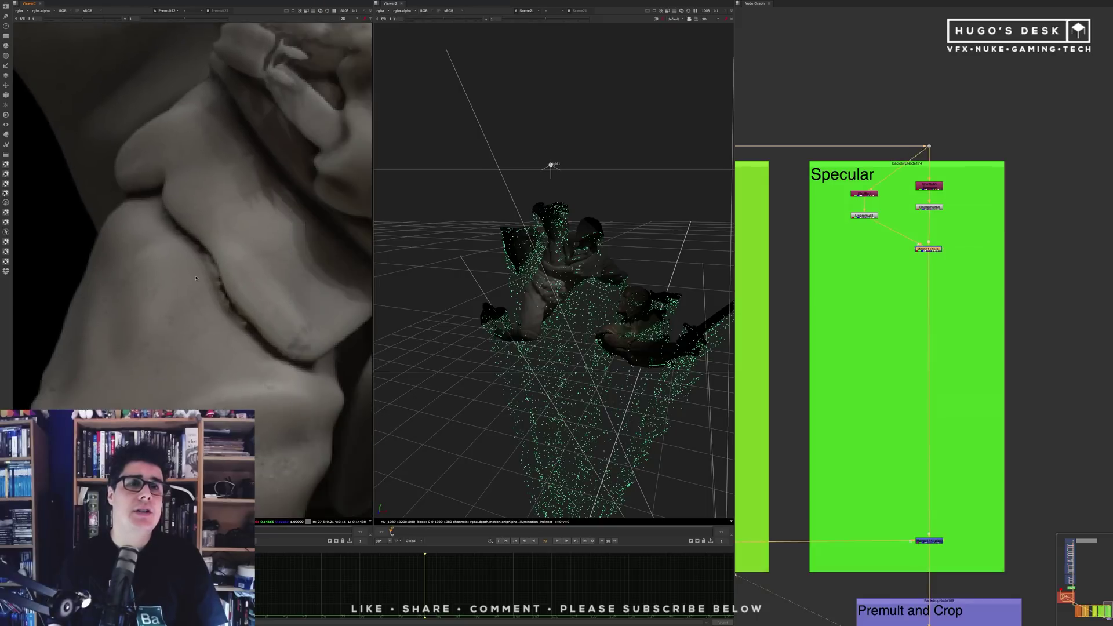
key(d)
key(d)
key(d)
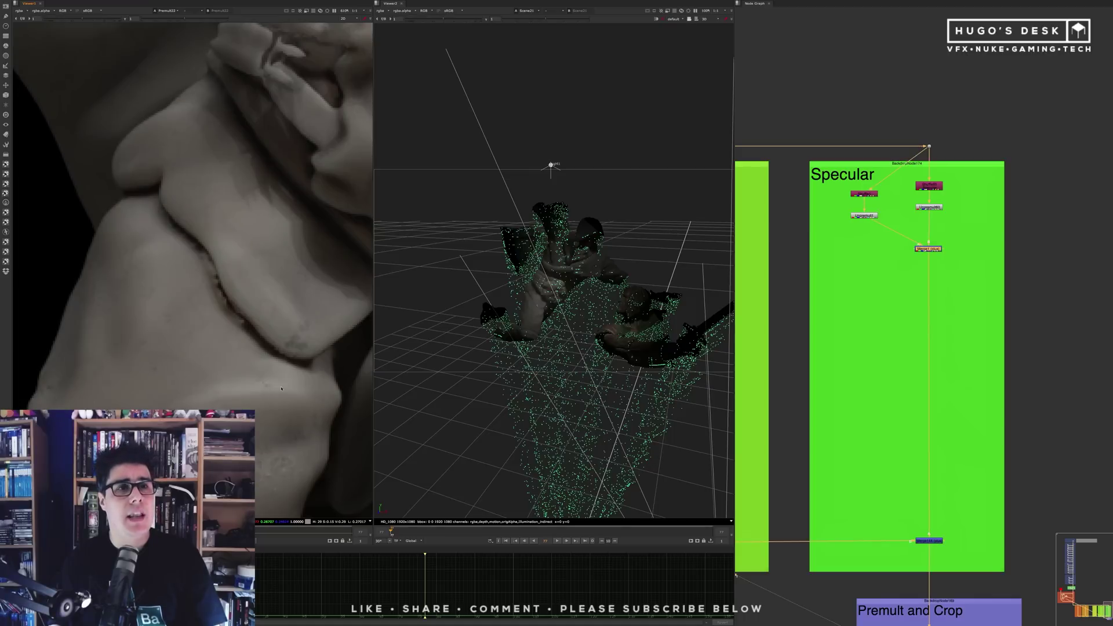
middle_drag(302, 77, 232, 446)
scroll(267, 308, down, 5)
key(d)
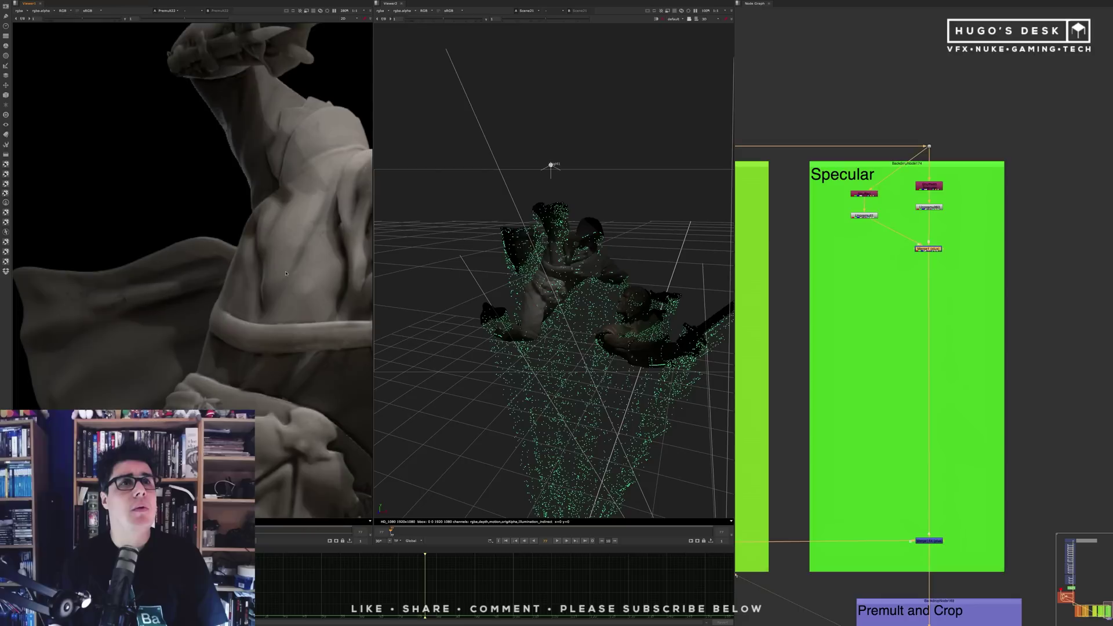
scroll(271, 252, down, 2)
scroll(271, 252, up, 7)
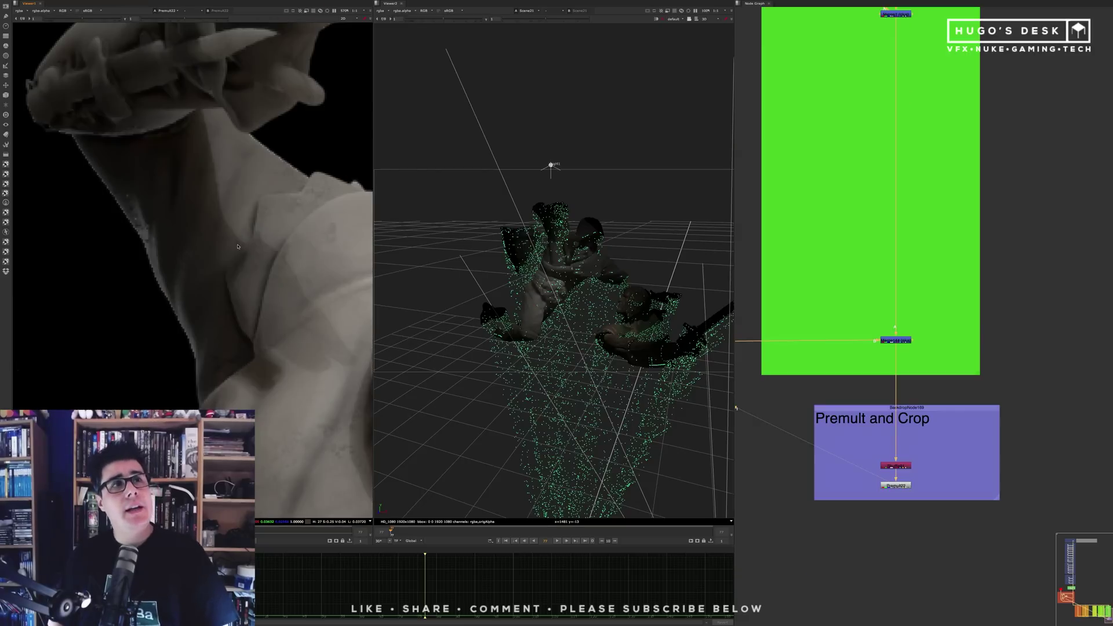
scroll(188, 297, up, 3)
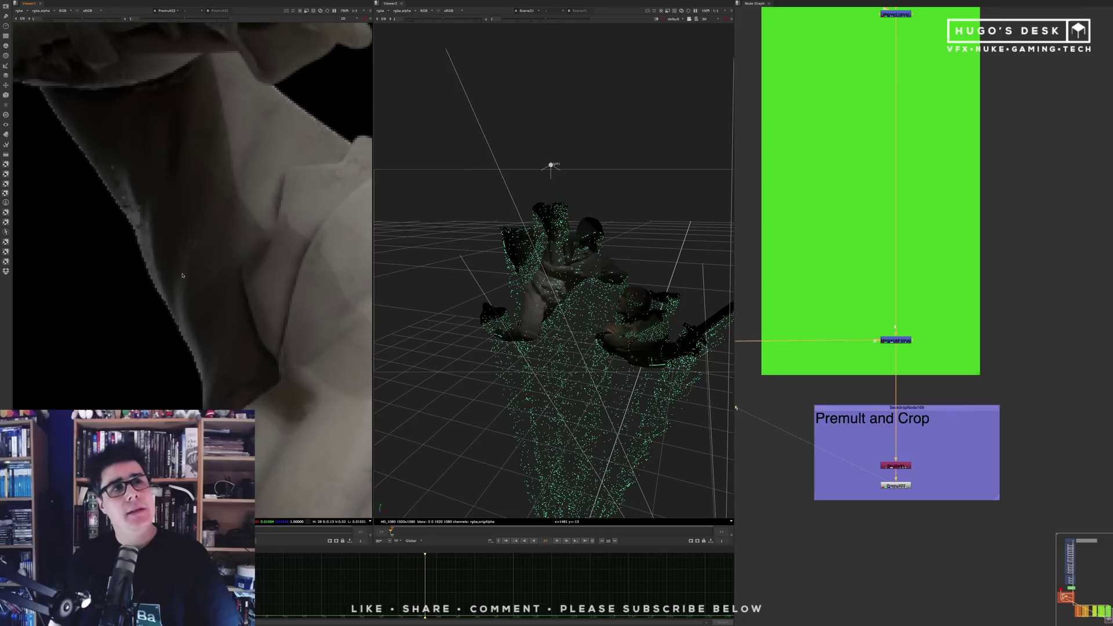
Disable and re-enable Merge1 to examine the relit edges of the raised arm at close range
middle_drag(946, 142, 952, 241)
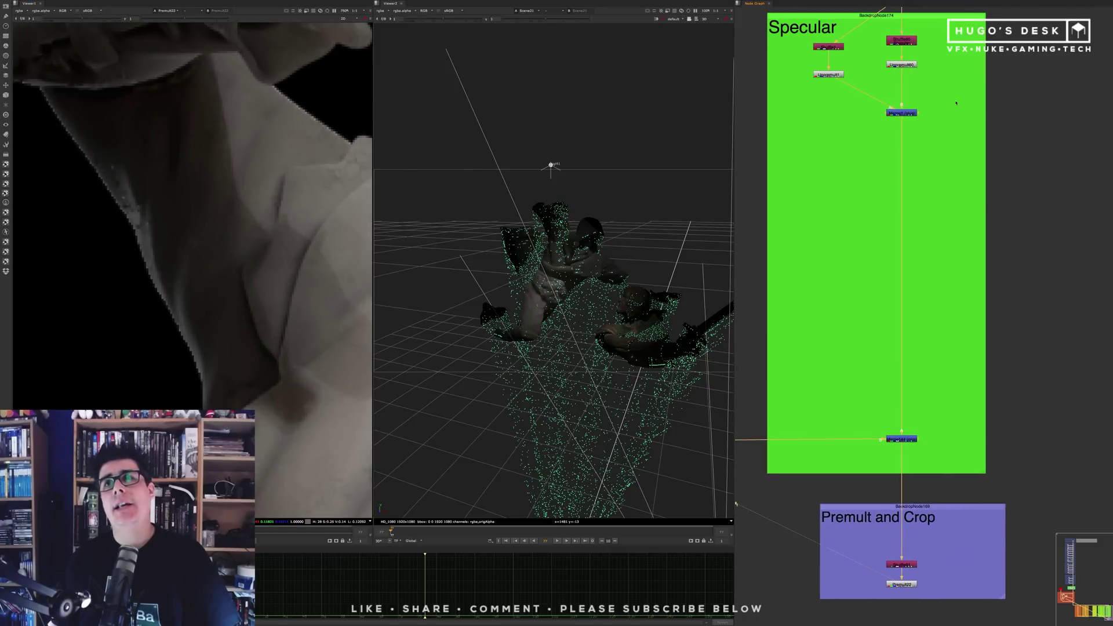
drag(956, 102, 839, 141)
key(d)
key(d)
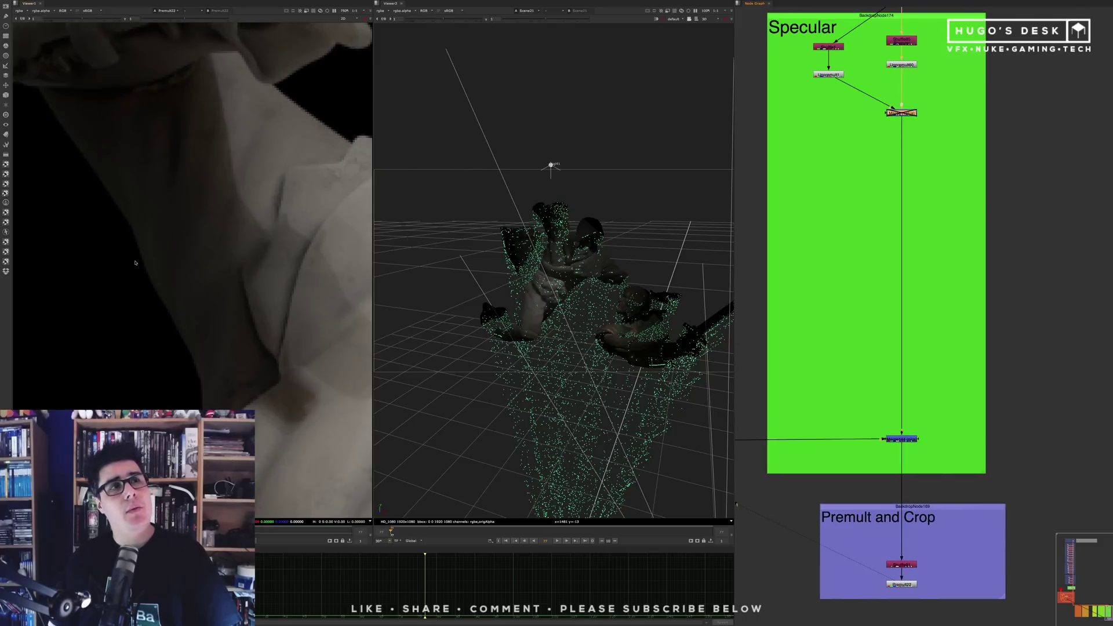
scroll(156, 270, up, 3)
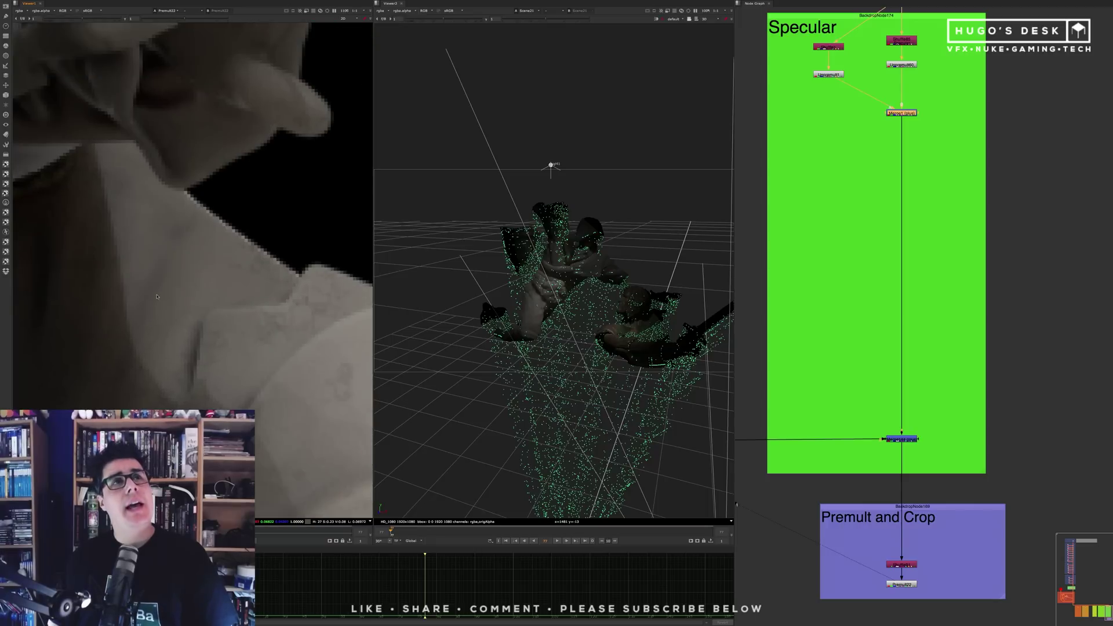
Return to the relighting setup in the node graph and display ReLight1's output in Viewer1
scroll(881, 214, down, 8)
middle_drag(795, 194, 927, 295)
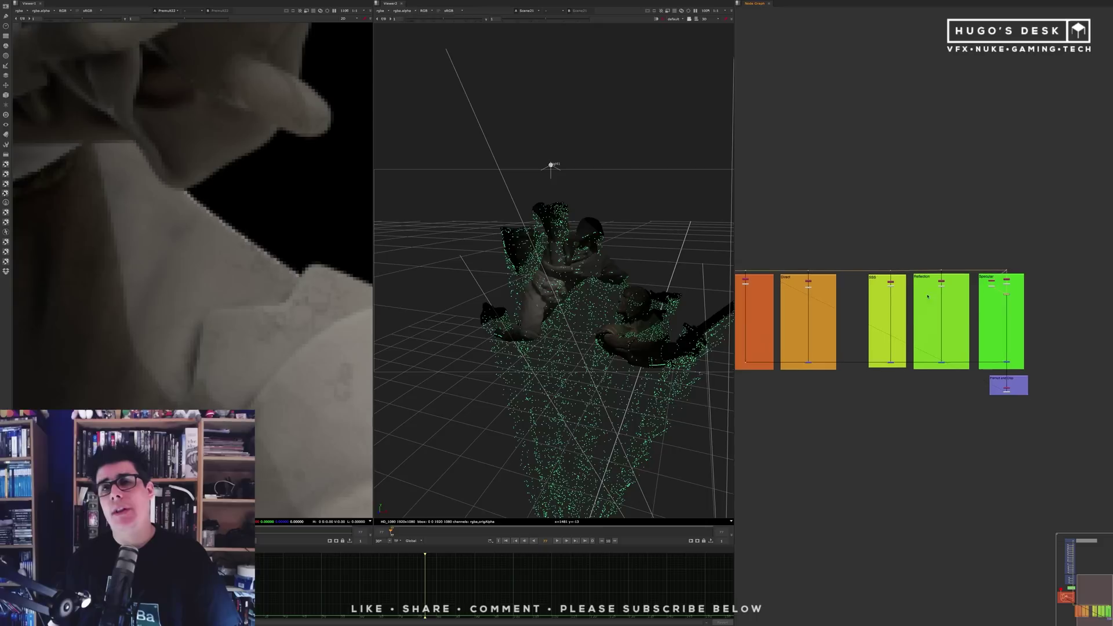
middle_drag(759, 273, 931, 281)
middle_drag(856, 280, 912, 340)
scroll(844, 287, up, 8)
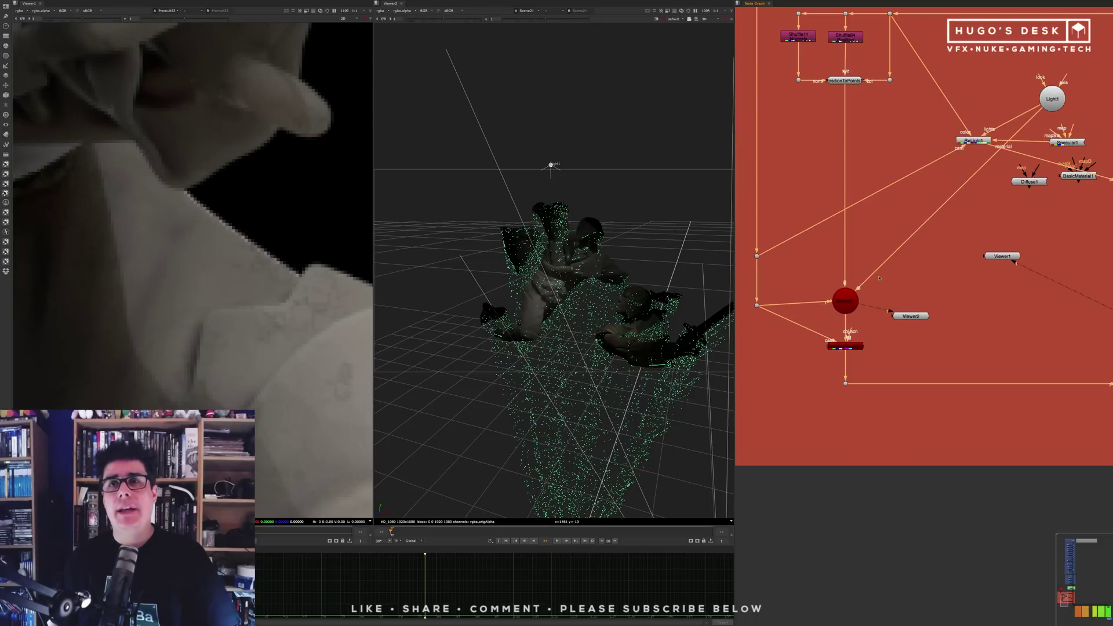
click(852, 347)
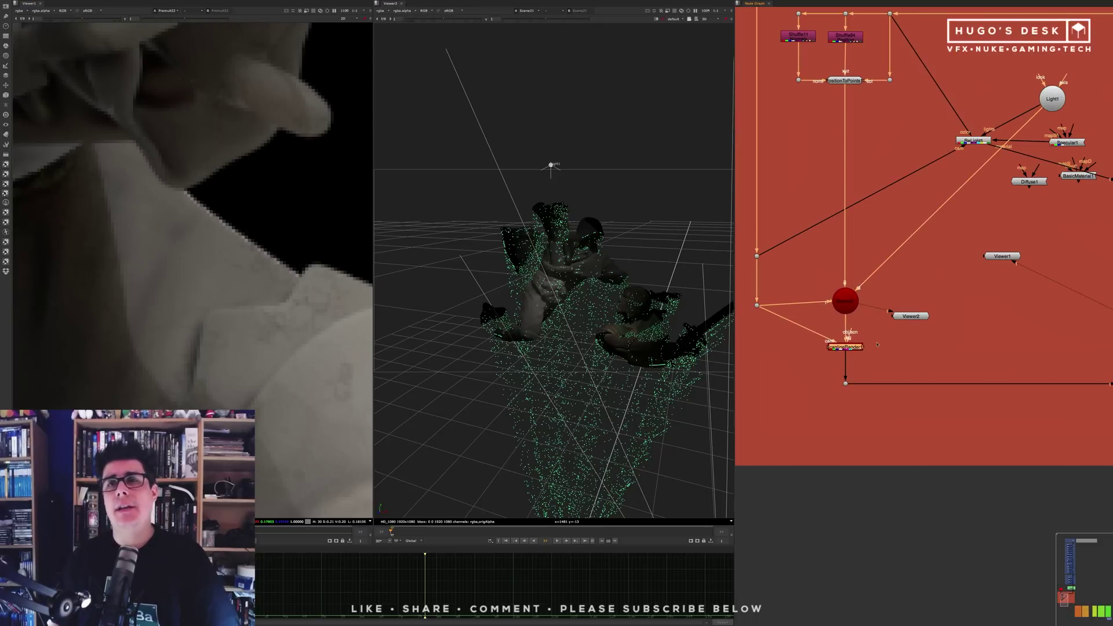
click(973, 141)
key(1)
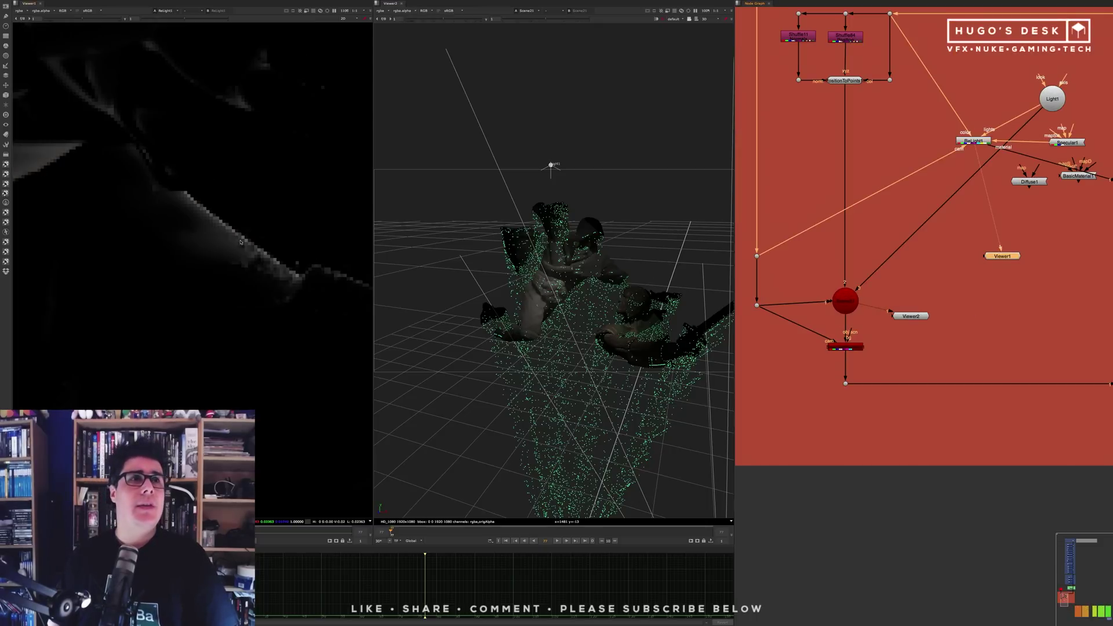
Inspect the pixelated edges of the statue's arm and side in ReLight1's output
scroll(241, 242, down, 3)
middle_drag(101, 264, 153, 218)
scroll(153, 218, up, 4)
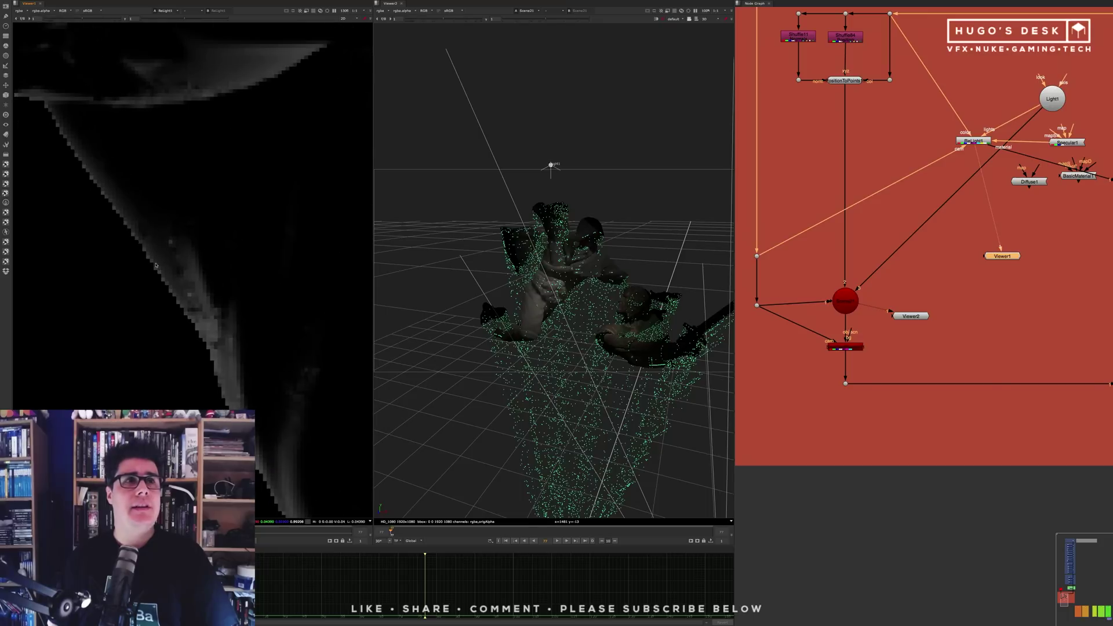
Display the main pipe's dot at the upper corner of the 3D System group in Viewer1 and raise the viewer gain
scroll(911, 209, down, 7)
middle_drag(912, 209, 839, 283)
drag(944, 229, 906, 257)
key(1)
scroll(162, 39, up, 3)
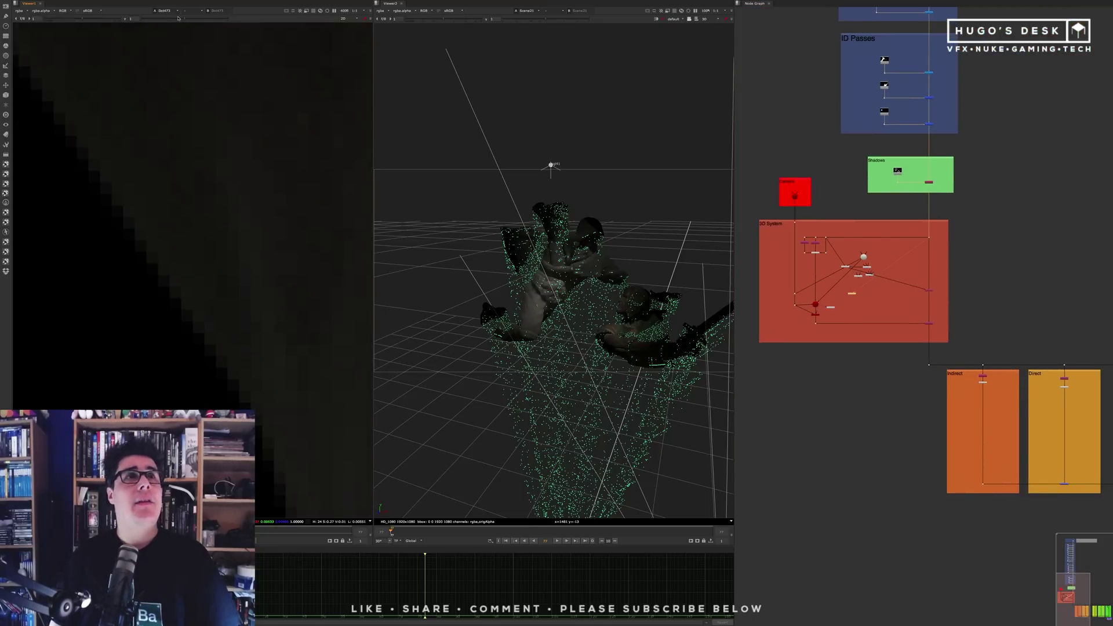
drag(178, 18, 197, 18)
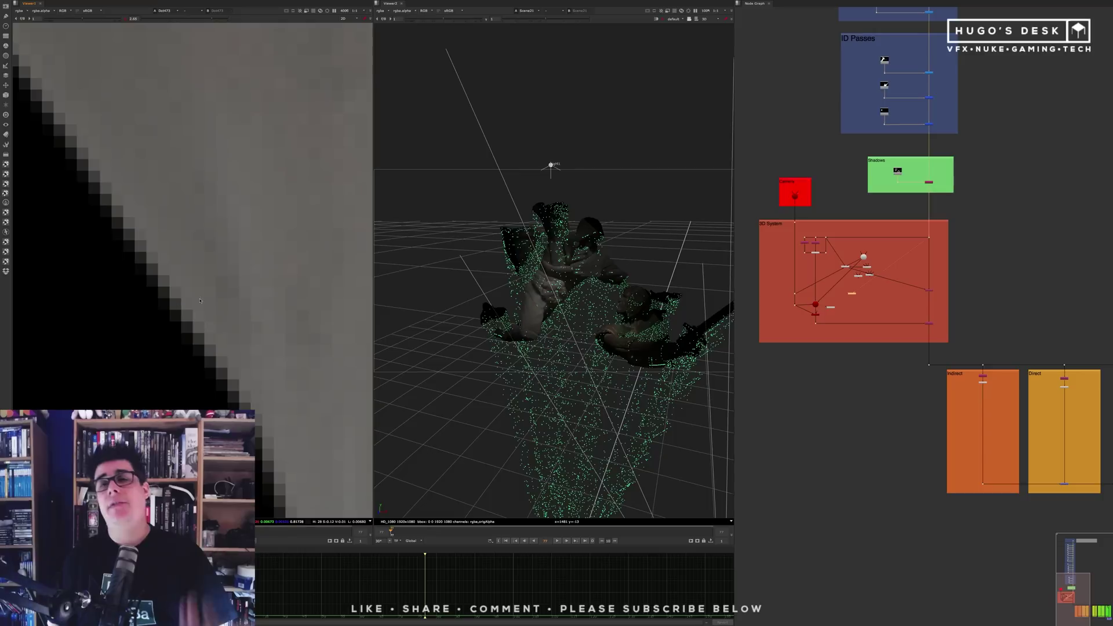
Display ReLight1 in Viewer1 at the raised gain and compare its jagged edge pixels with the source render
scroll(835, 287, up, 5)
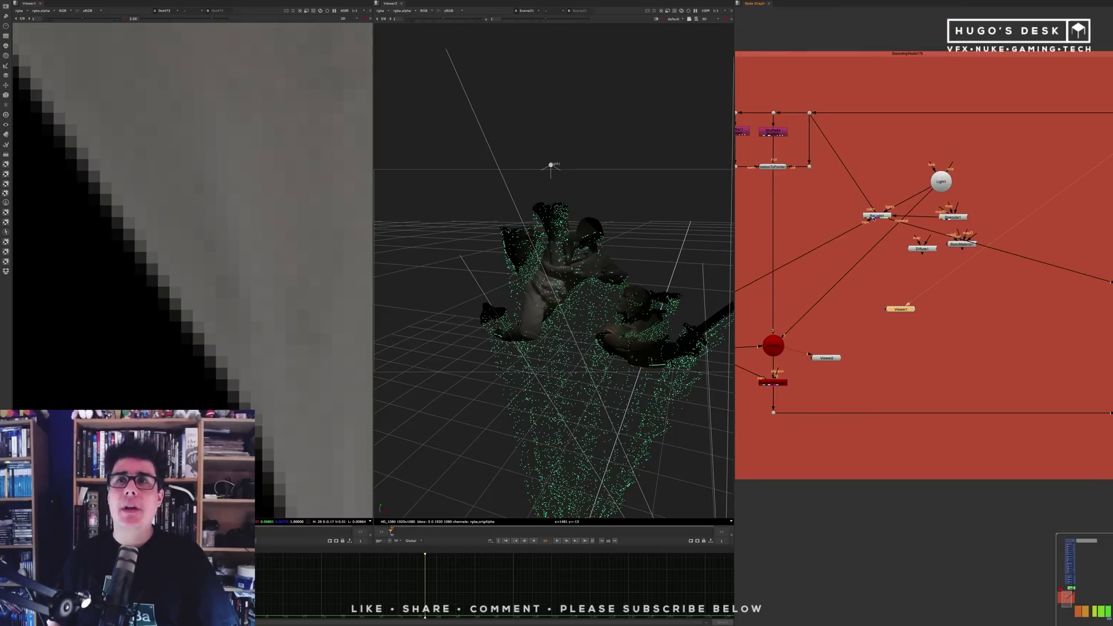
click(874, 218)
key(1)
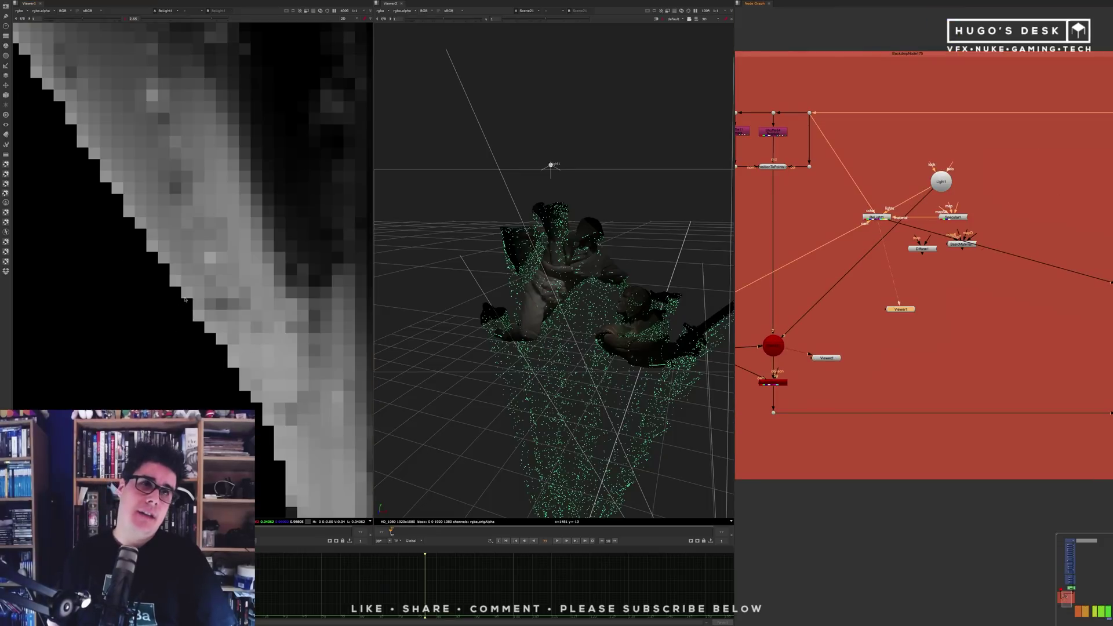
scroll(214, 292, down, 5)
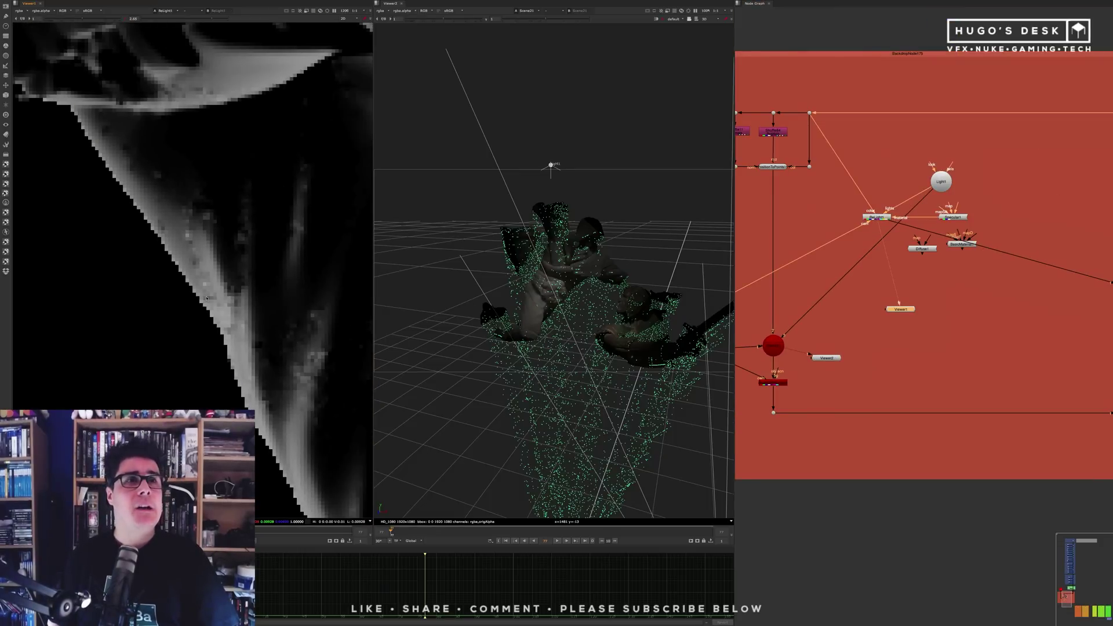
scroll(208, 294, up, 3)
scroll(899, 262, down, 8)
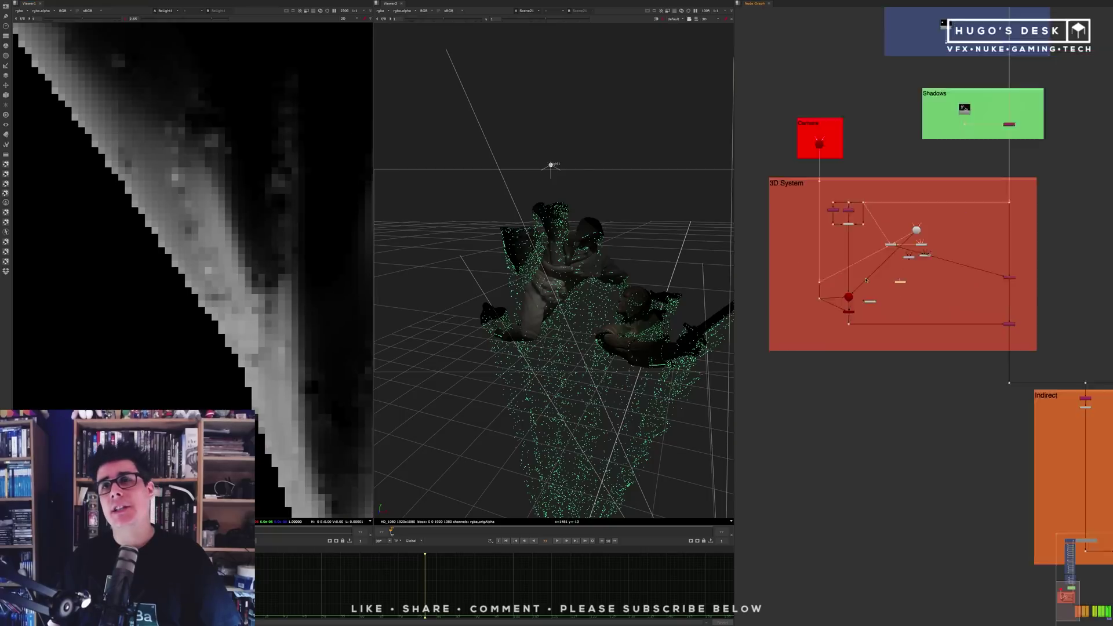
Attach the 3D System group's upper ShuffleCopy node to Viewer1's second input and switch the viewer back to its first input
middle_drag(1003, 317, 1030, 359)
scroll(888, 284, up, 10)
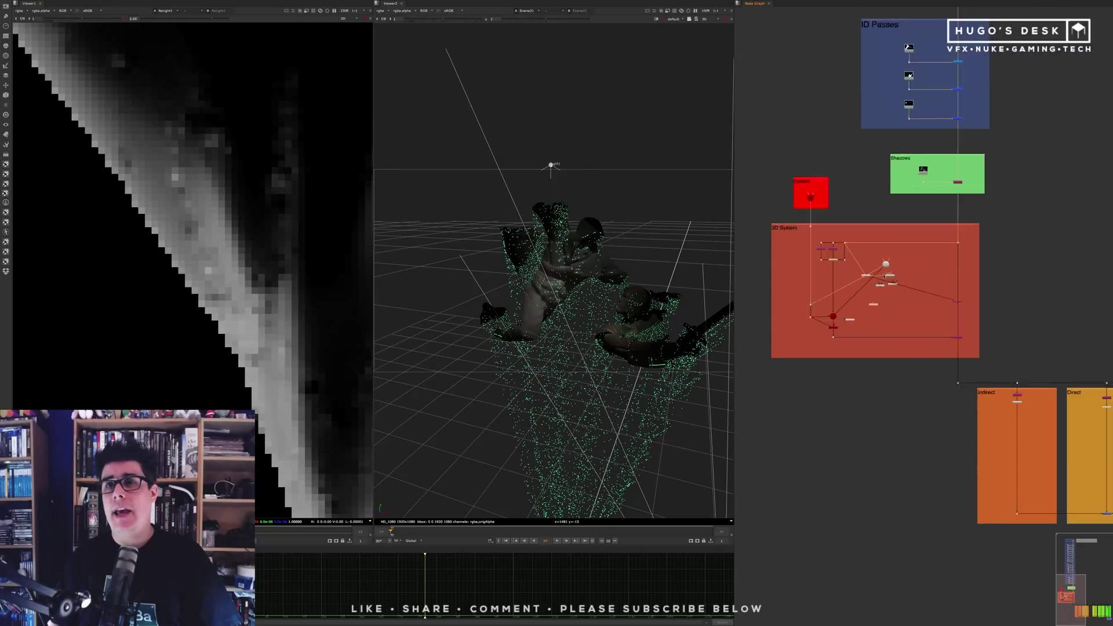
scroll(919, 227, down, 4)
middle_drag(1000, 256, 915, 230)
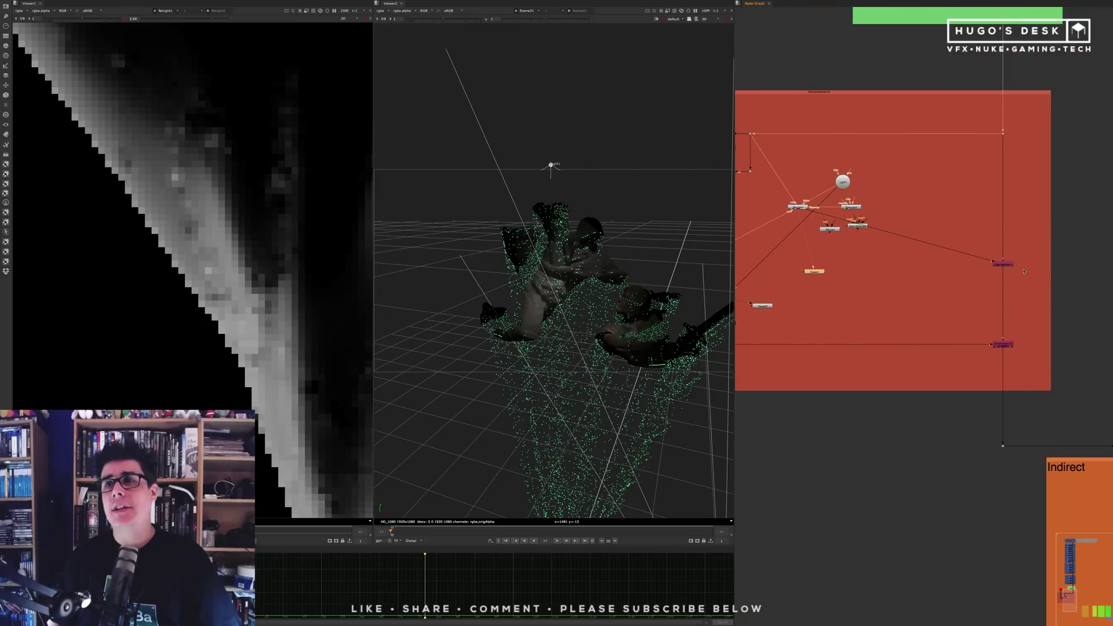
drag(967, 253, 1043, 283)
key(2)
key(1)
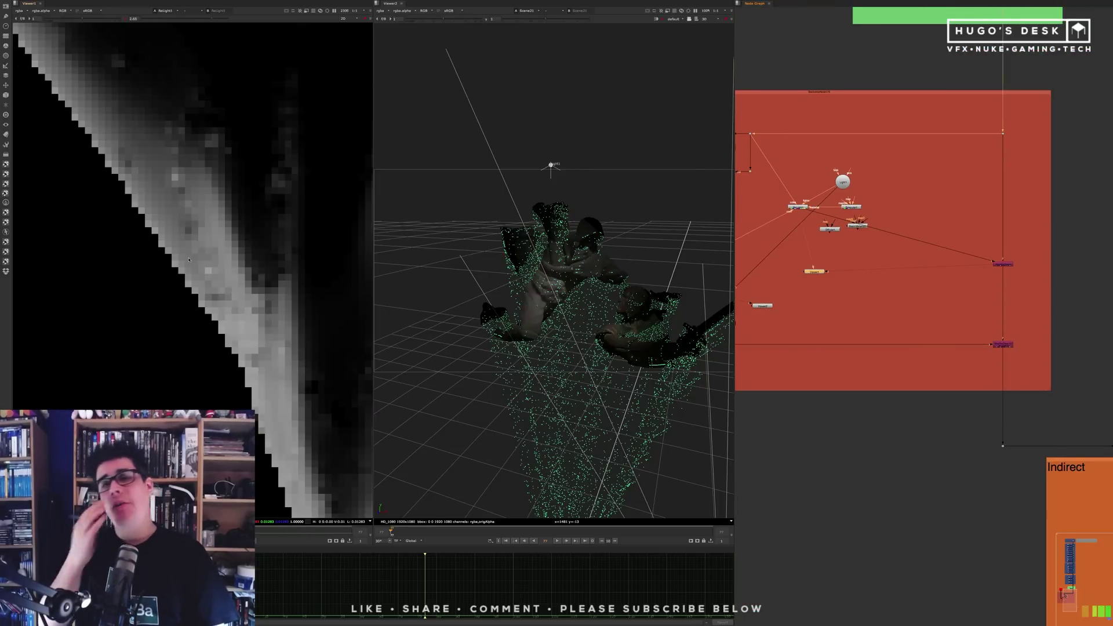
scroll(840, 250, down, 6)
scroll(823, 236, up, 8)
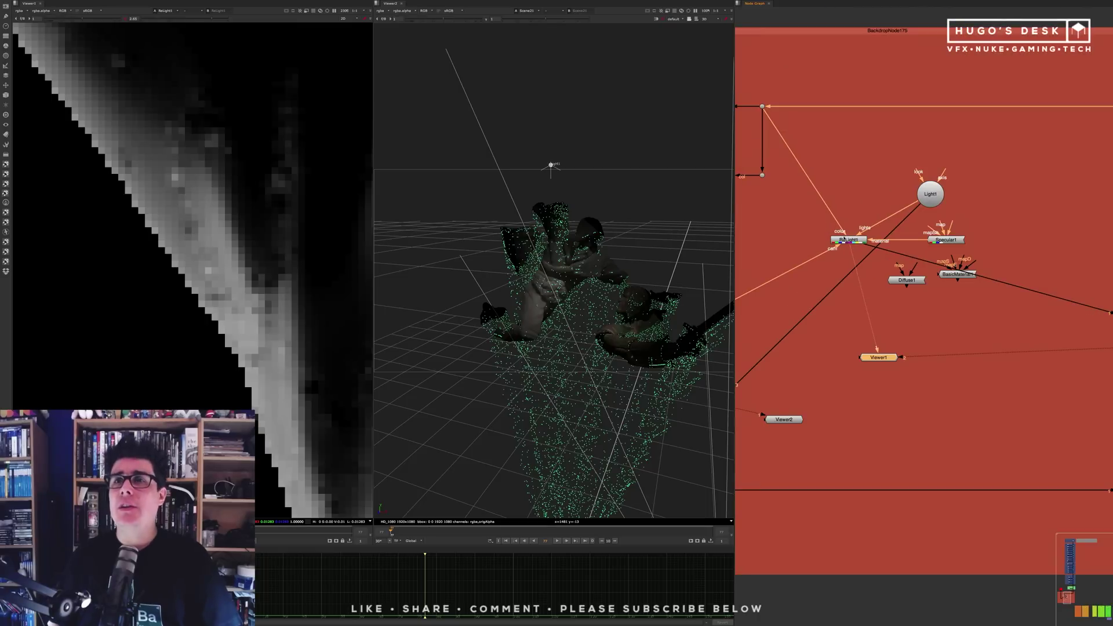
Add a ColourEdge node just below ReLight1 and check ReLight1's alpha in Viewer1
click(841, 240)
key(1)
click(812, 278)
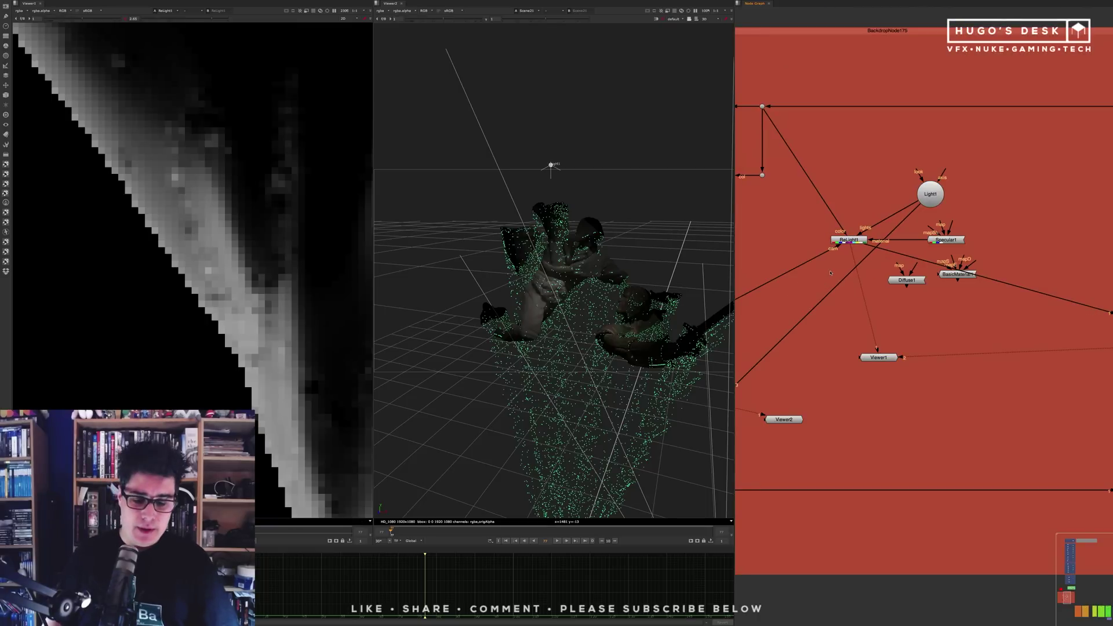
key(Tab)
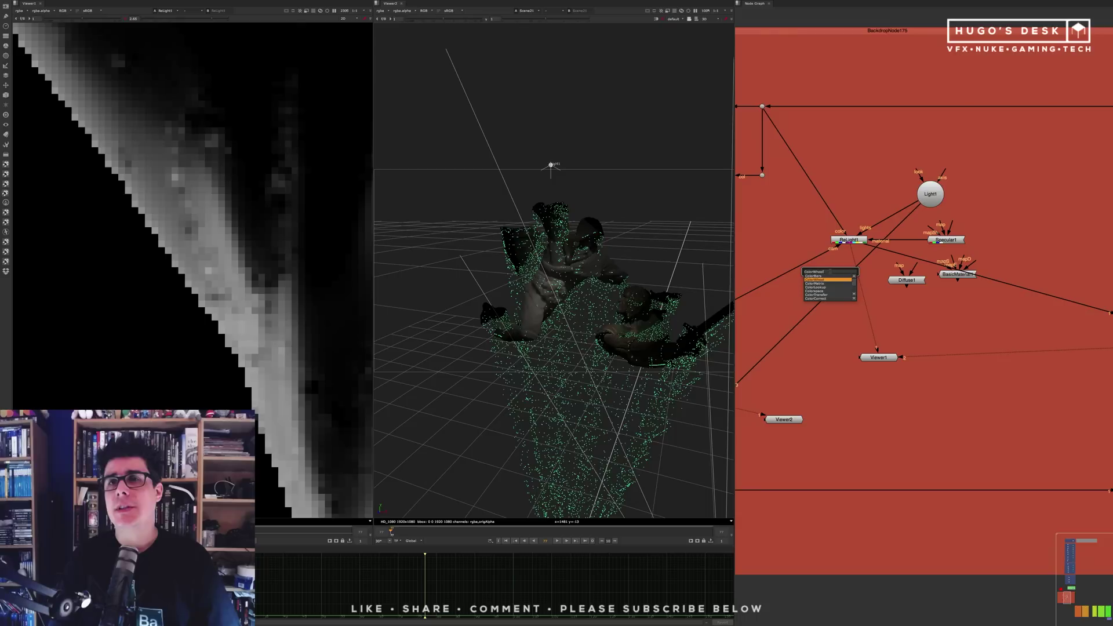
key(Return)
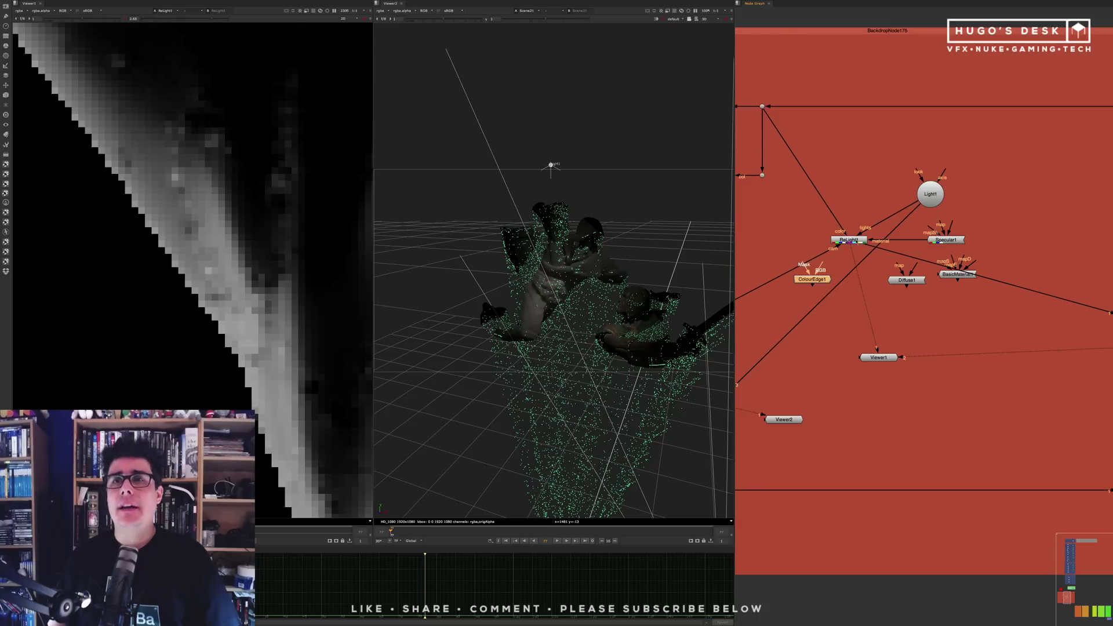
key(a)
key(a)
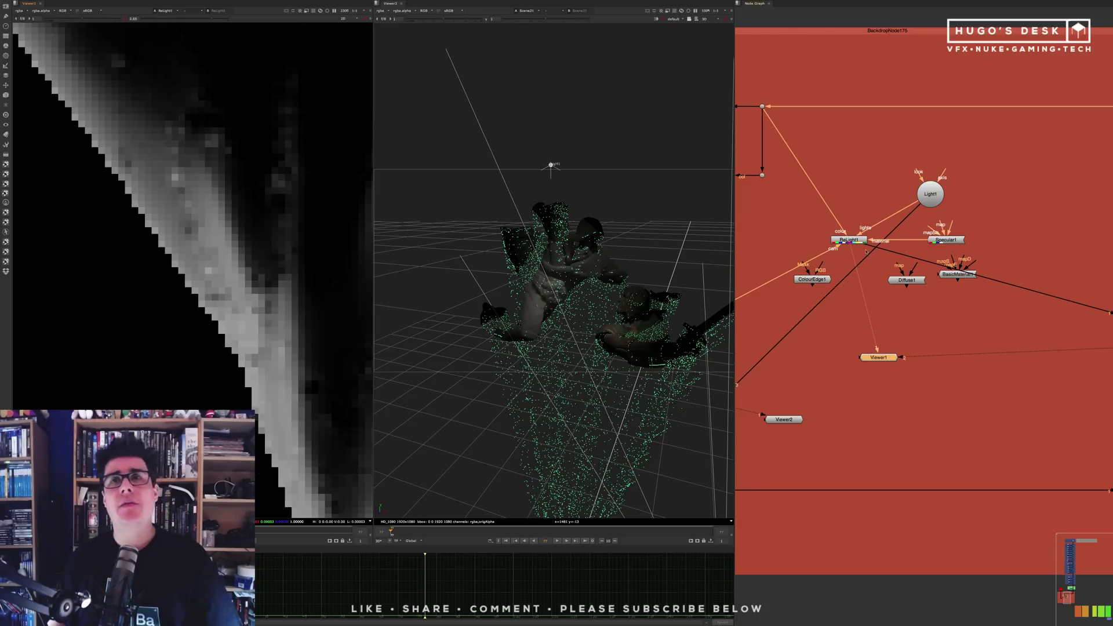
Wire ColourEdge1's RGB and Mask inputs to ReLight1, route its output through a dot to the ShuffleCopy, and move the unused material nodes aside
drag(814, 280, 822, 280)
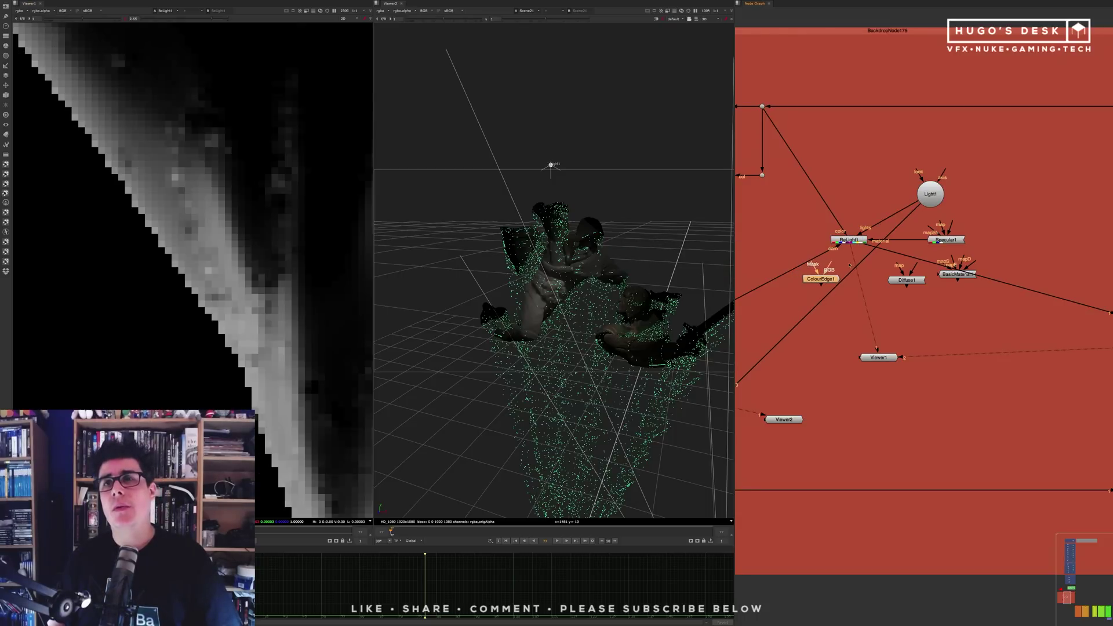
middle_drag(919, 295, 843, 284)
drag(745, 268, 985, 293)
drag(985, 292, 831, 310)
drag(831, 269, 964, 219)
drag(881, 263, 962, 250)
drag(802, 346, 797, 420)
drag(843, 310, 868, 299)
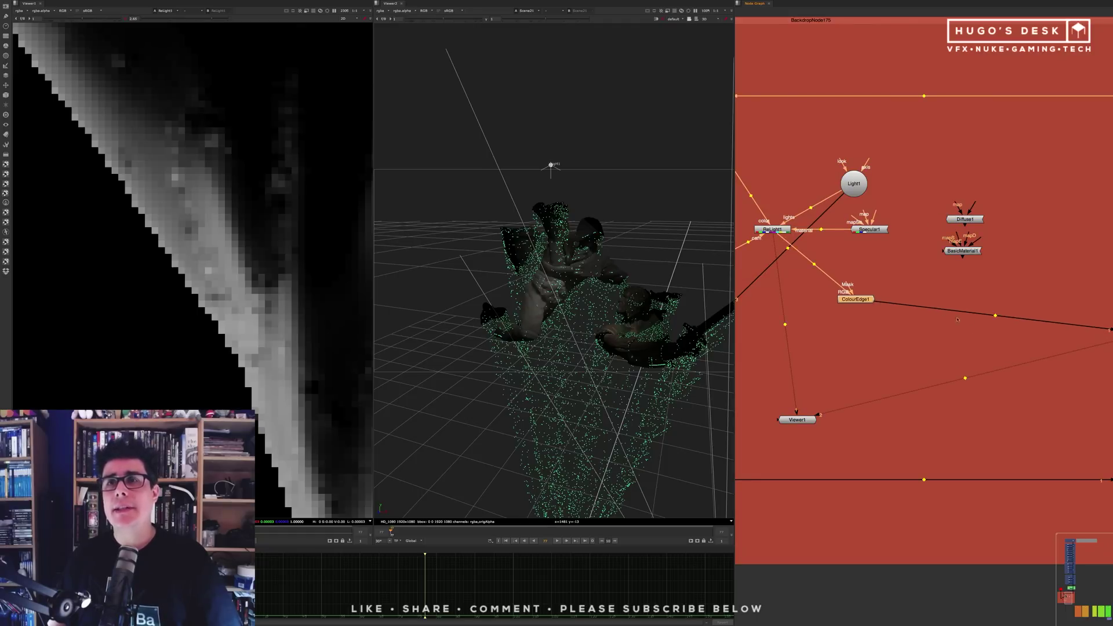
ctrl+drag(995, 317, 858, 330)
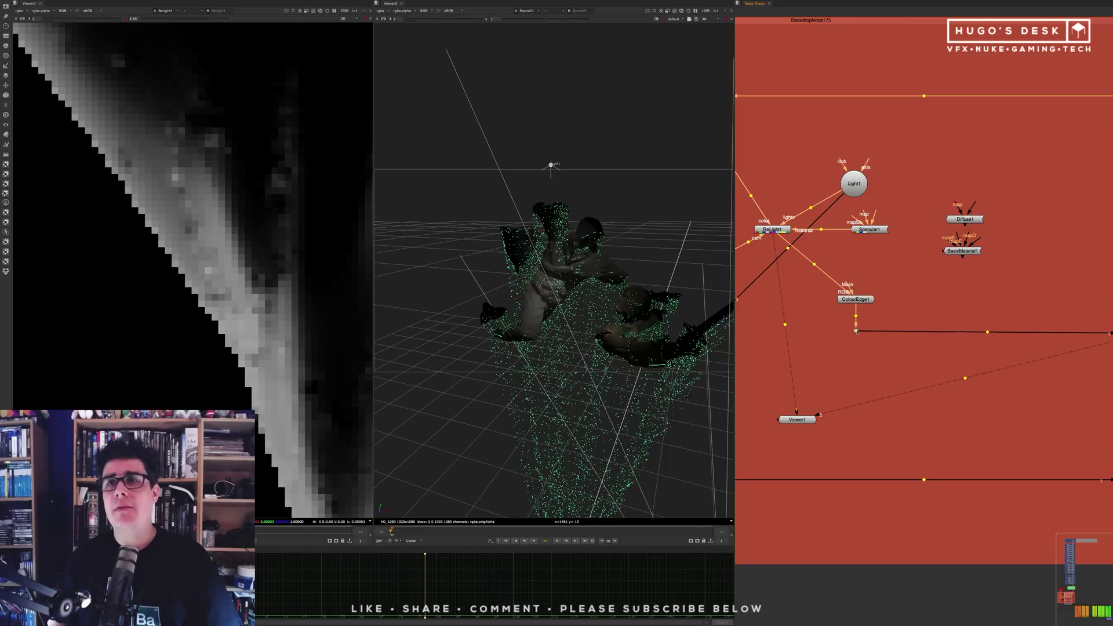
Display ColourEdge1 in Viewer1 and enable its Invert Matte option to extend the statue's edges
scroll(892, 311, down, 3)
key(1)
scroll(890, 310, up, 2)
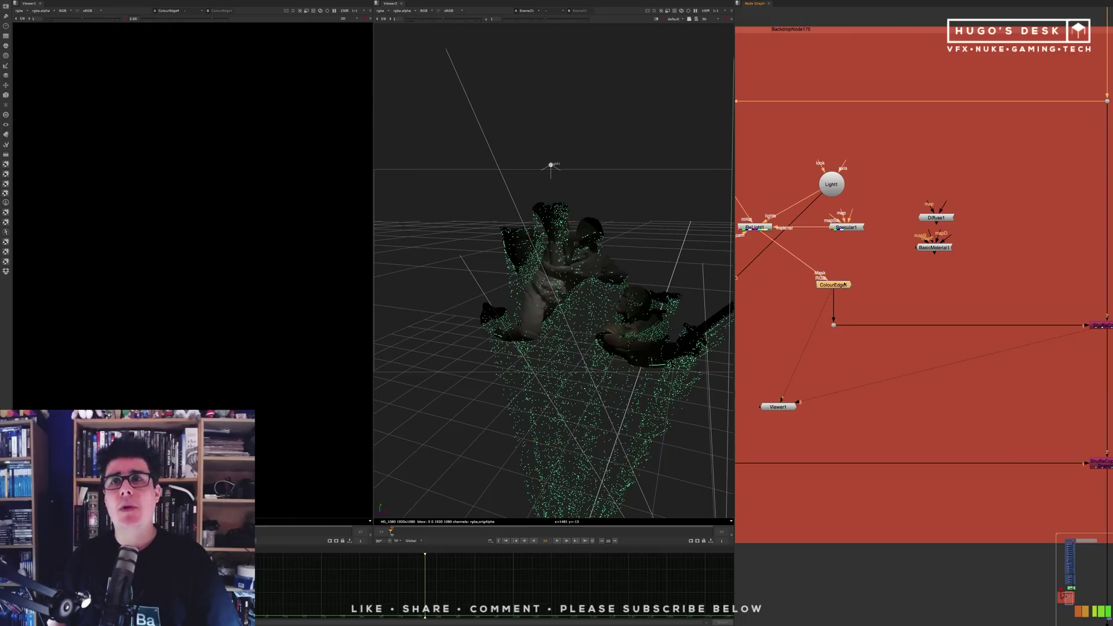
double_click(846, 284)
click(692, 293)
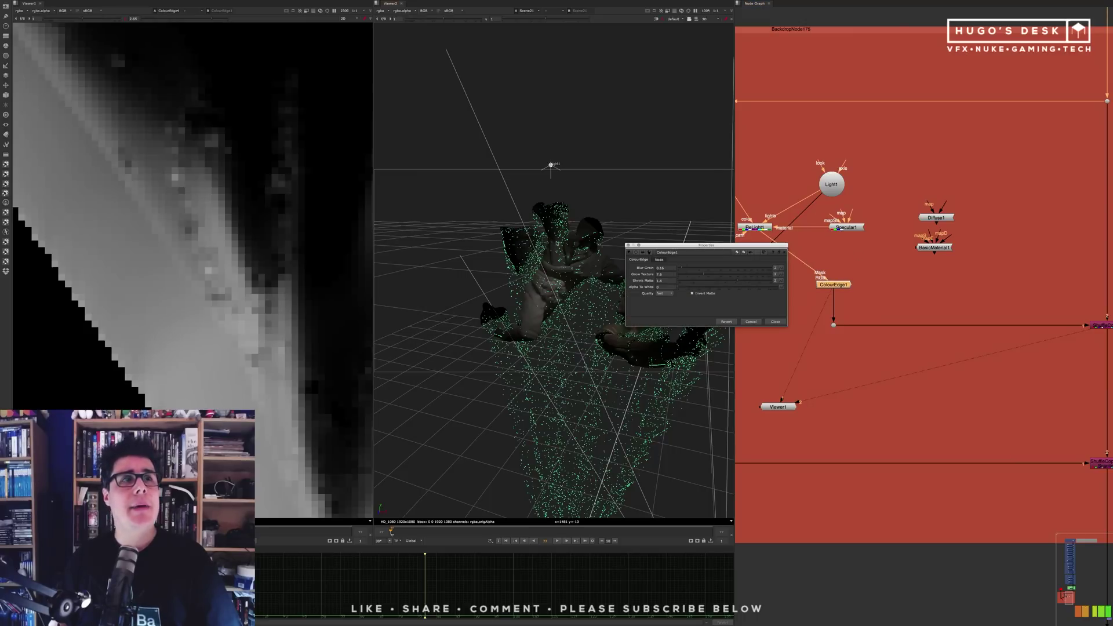
scroll(190, 271, down, 5)
scroll(212, 259, down, 3)
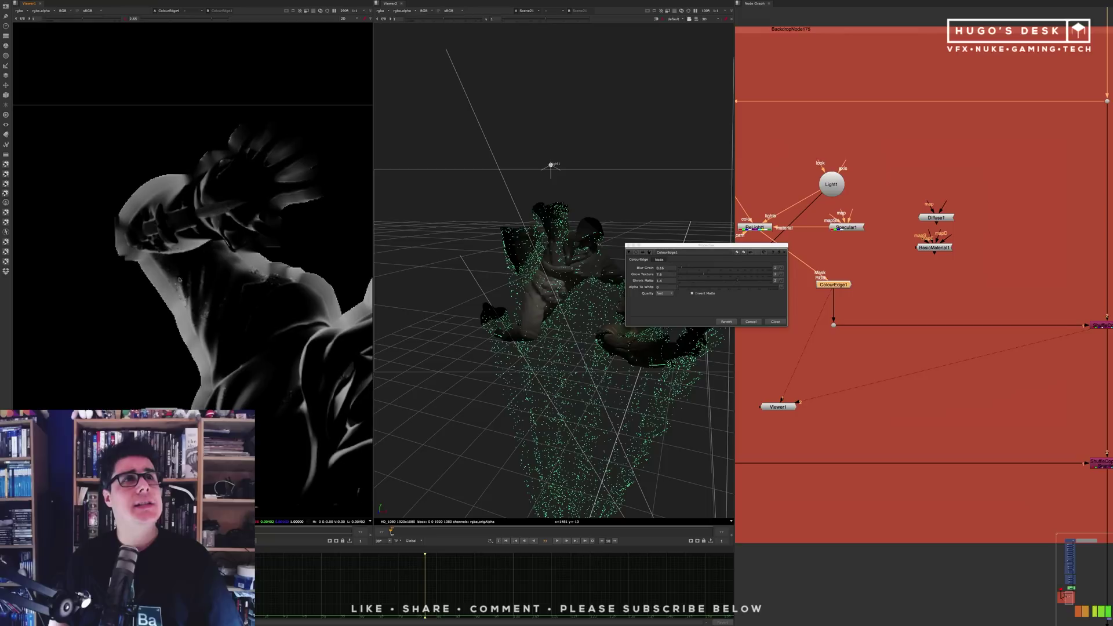
Set ColourEdge1's Blur Grain to 0, adjust Grow Texture and Shrink Matte, and close its properties
click(678, 270)
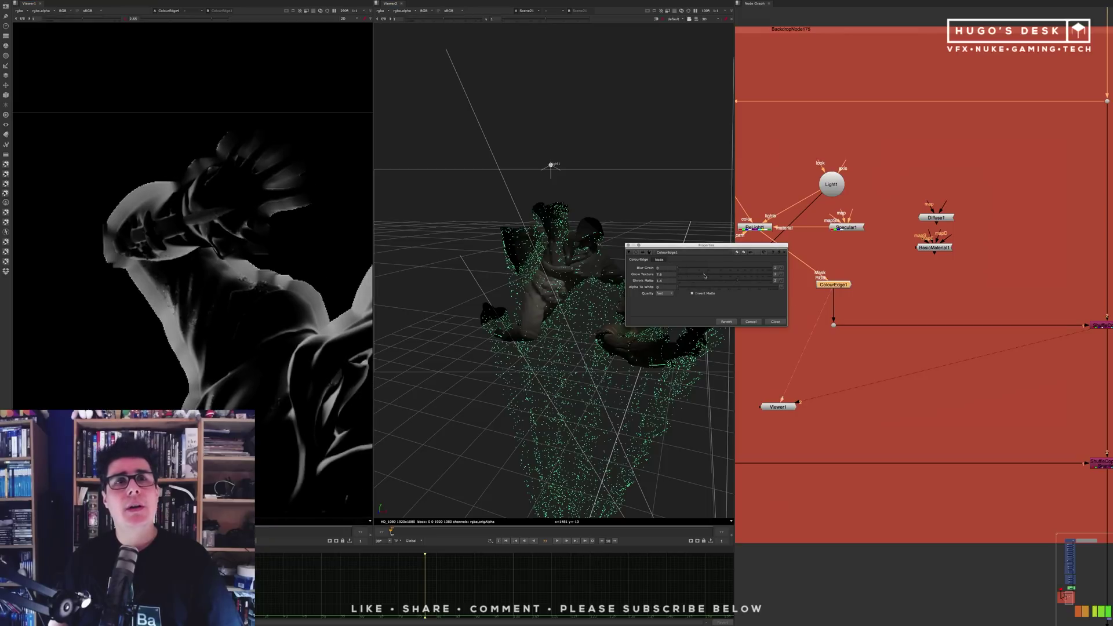
drag(690, 276, 705, 277)
scroll(199, 292, up, 5)
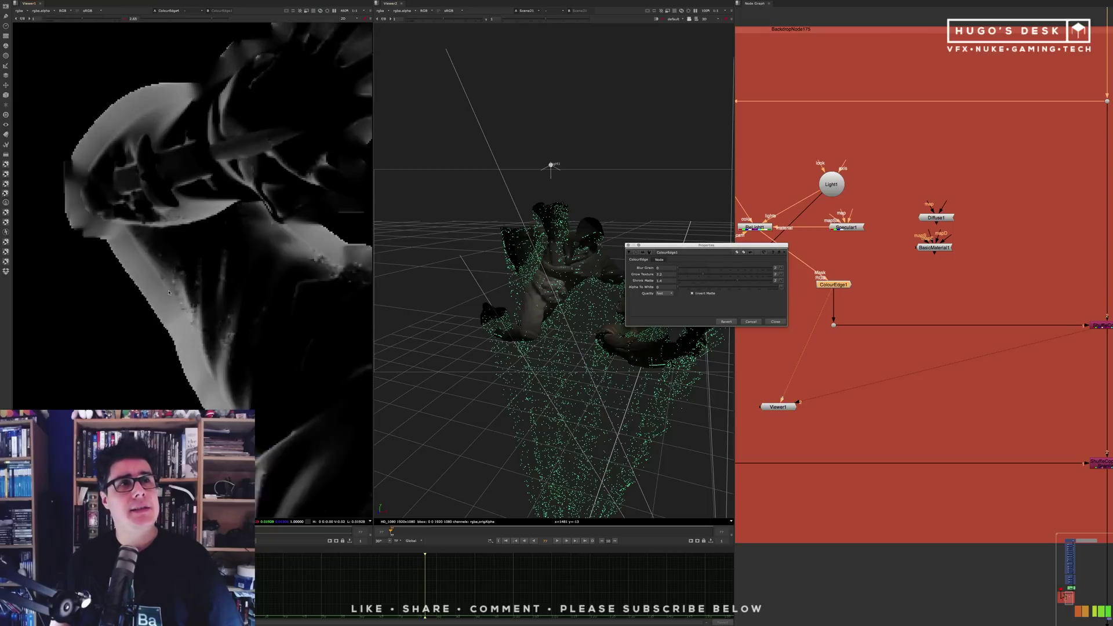
click(736, 281)
scroll(196, 242, down, 3)
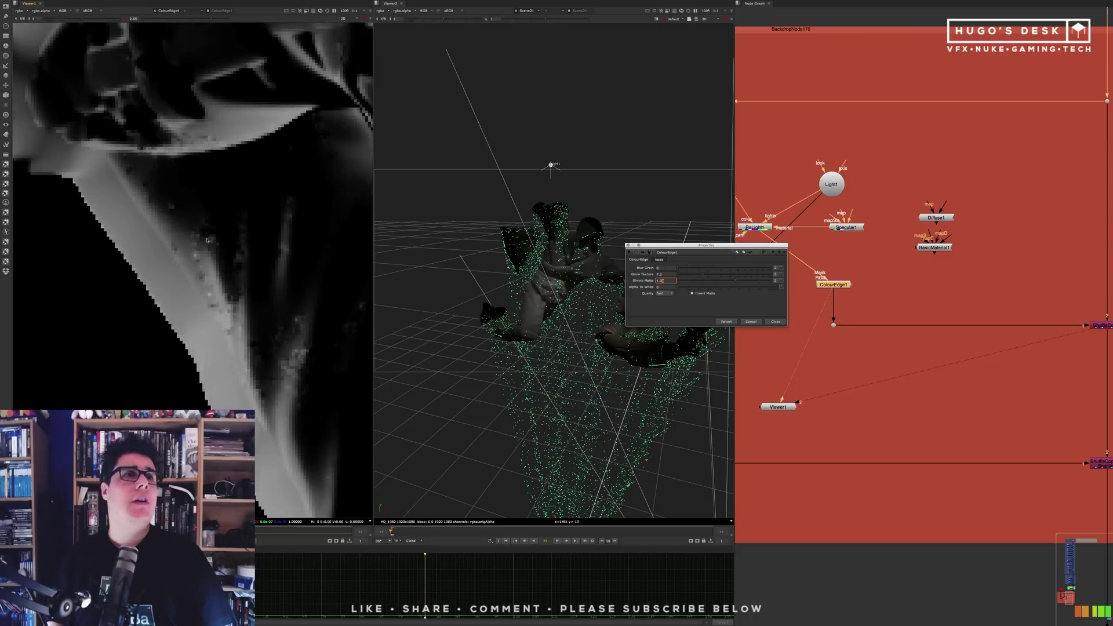
click(776, 322)
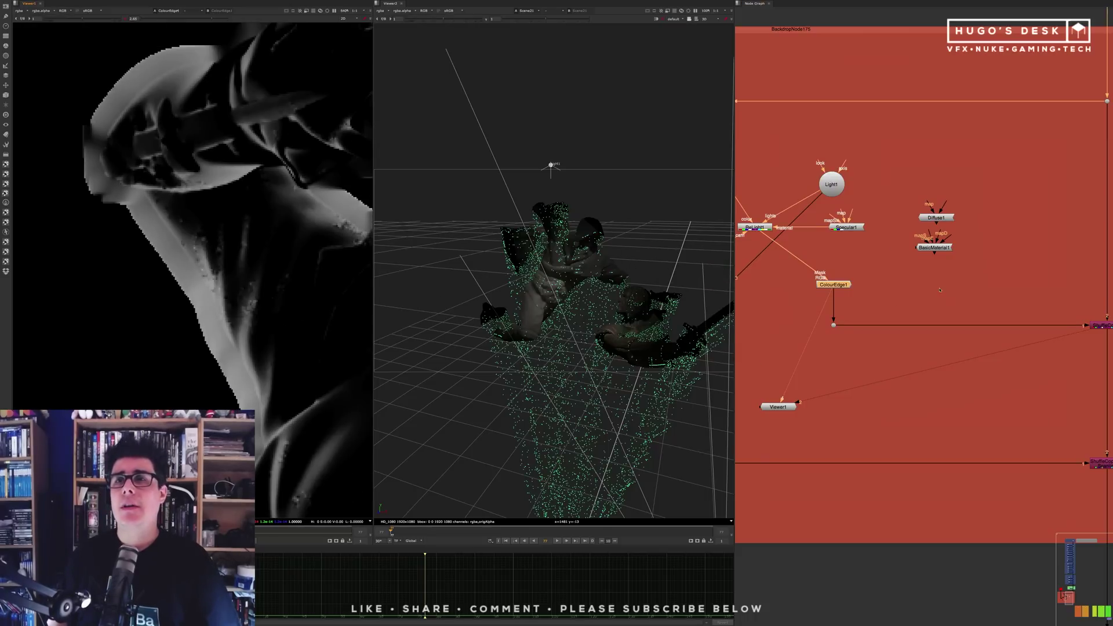
Display the Specular group's Shuffle1 in Viewer1 and delete the Unpremult node between it and Merge1
scroll(861, 160, up, 8)
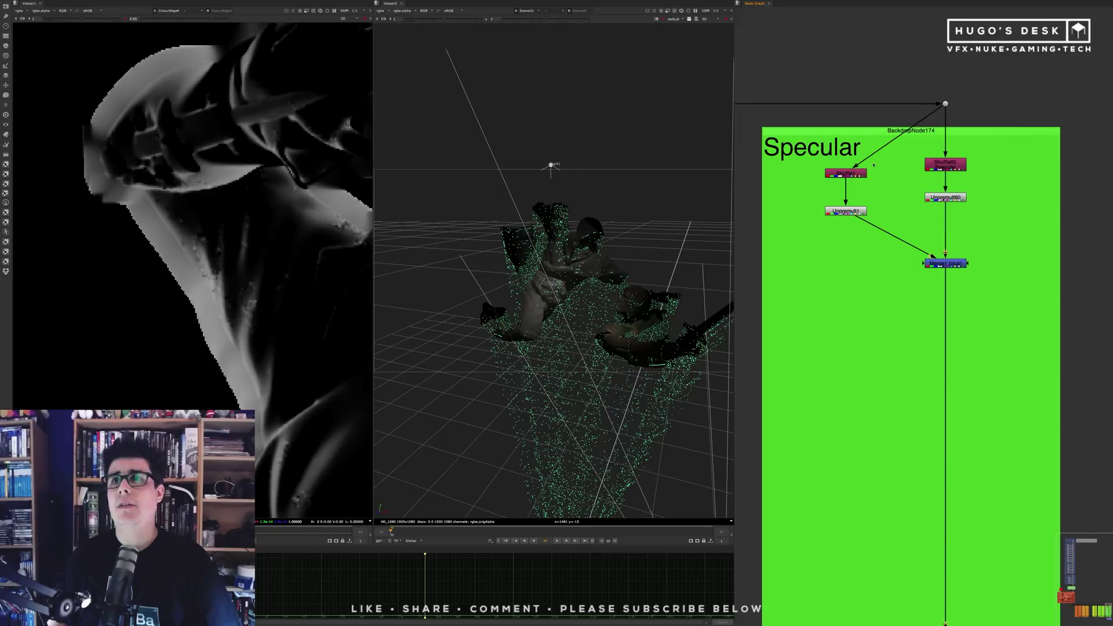
click(850, 173)
key(1)
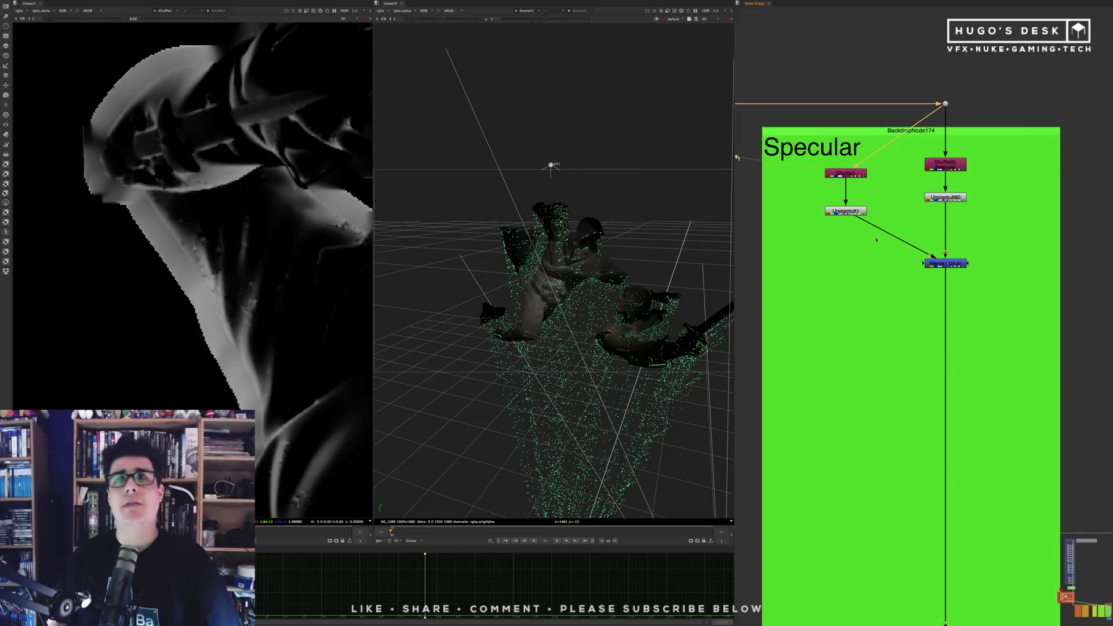
click(846, 211)
key(Delete)
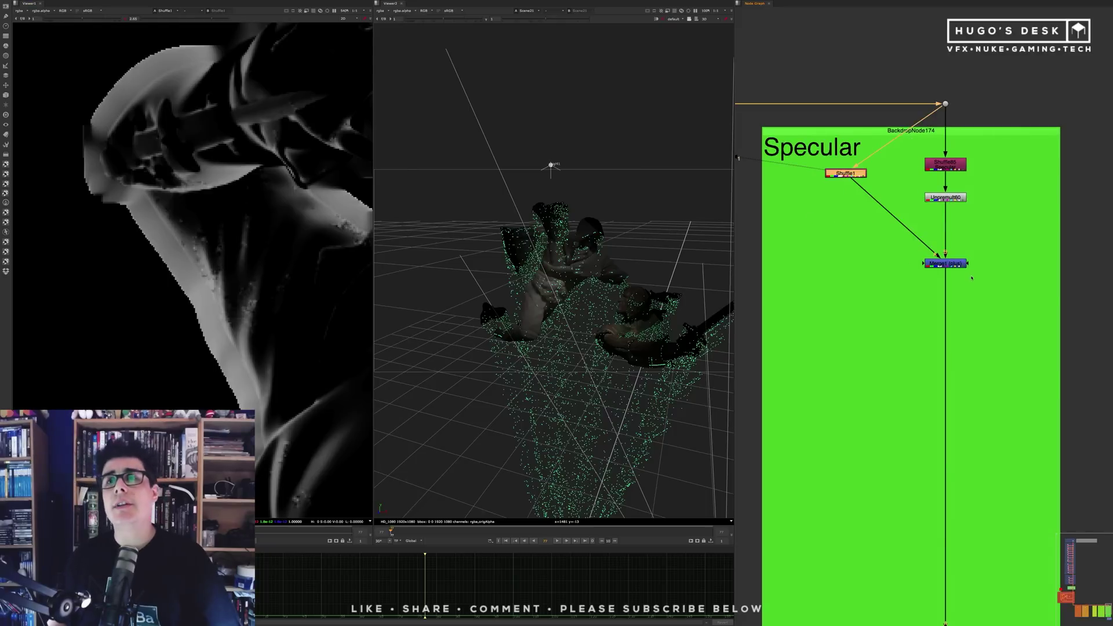
Display Merge1 in Viewer1 and toggle it off and on to compare the specular pass with the relight
click(955, 264)
key(1)
scroll(212, 231, down, 2)
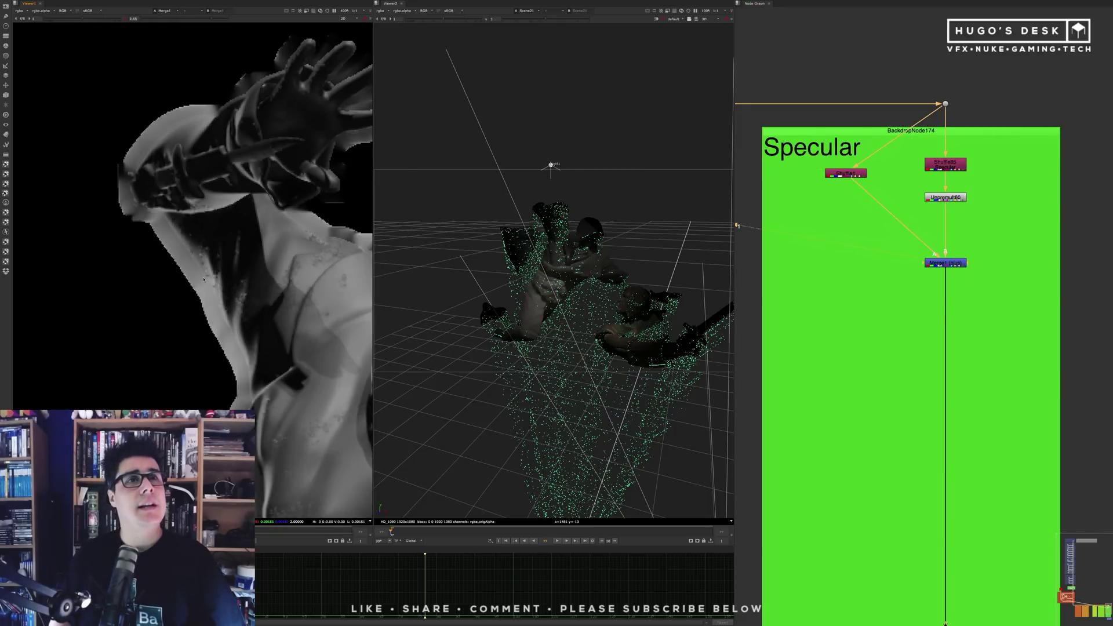
drag(997, 238, 888, 290)
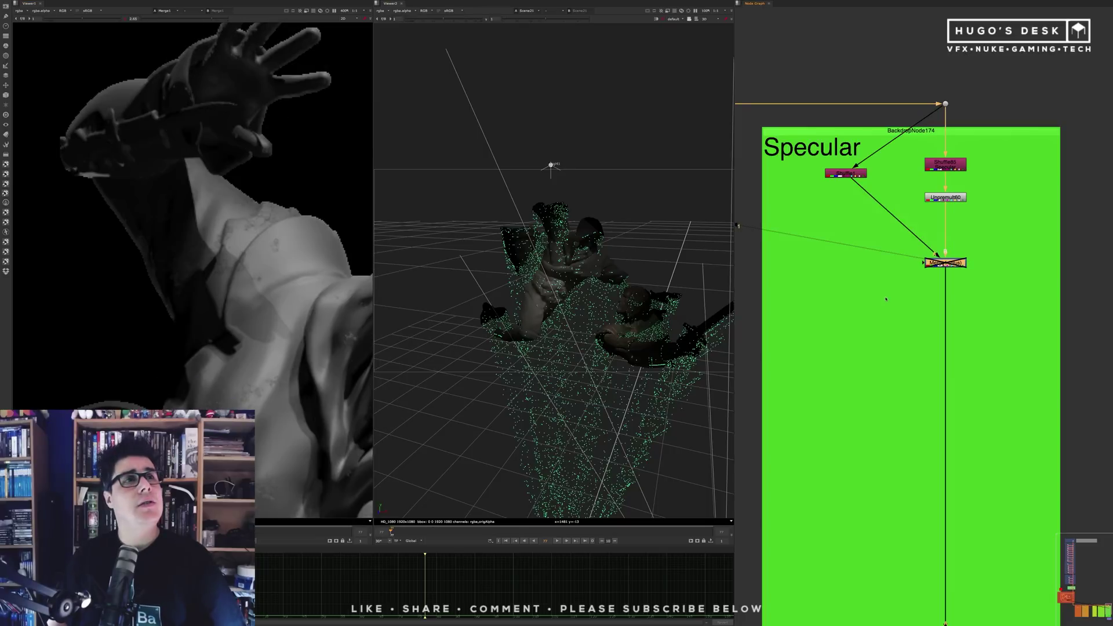
Display Premult22 from the Premult and Crop group in Viewer1 and reset the viewer gain
scroll(887, 285, down, 3)
middle_drag(861, 426, 851, 161)
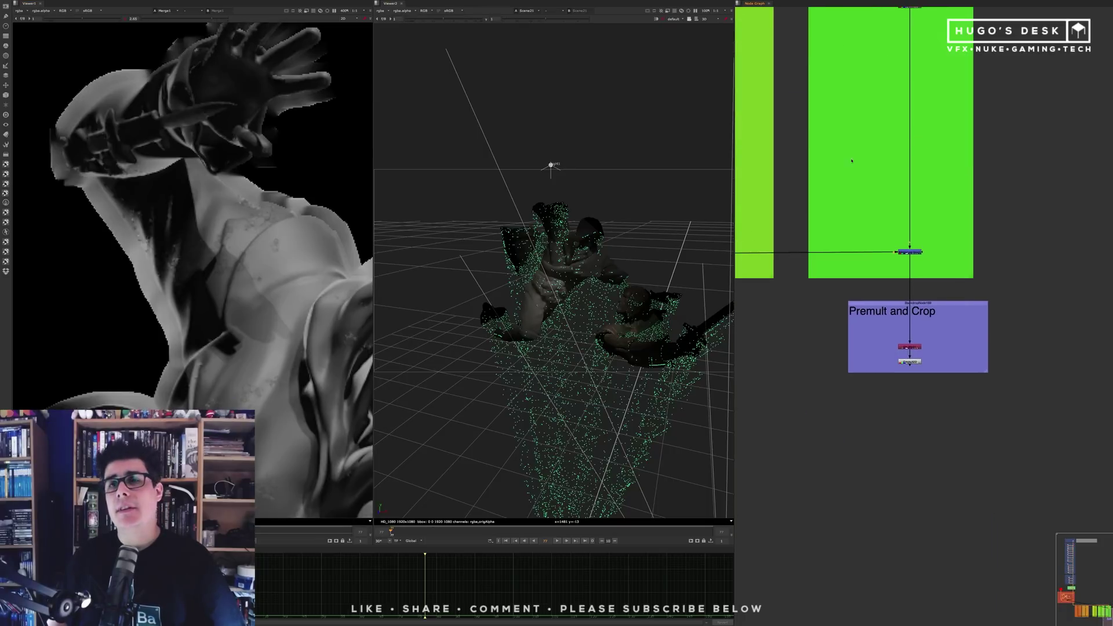
scroll(918, 365, up, 3)
key(1)
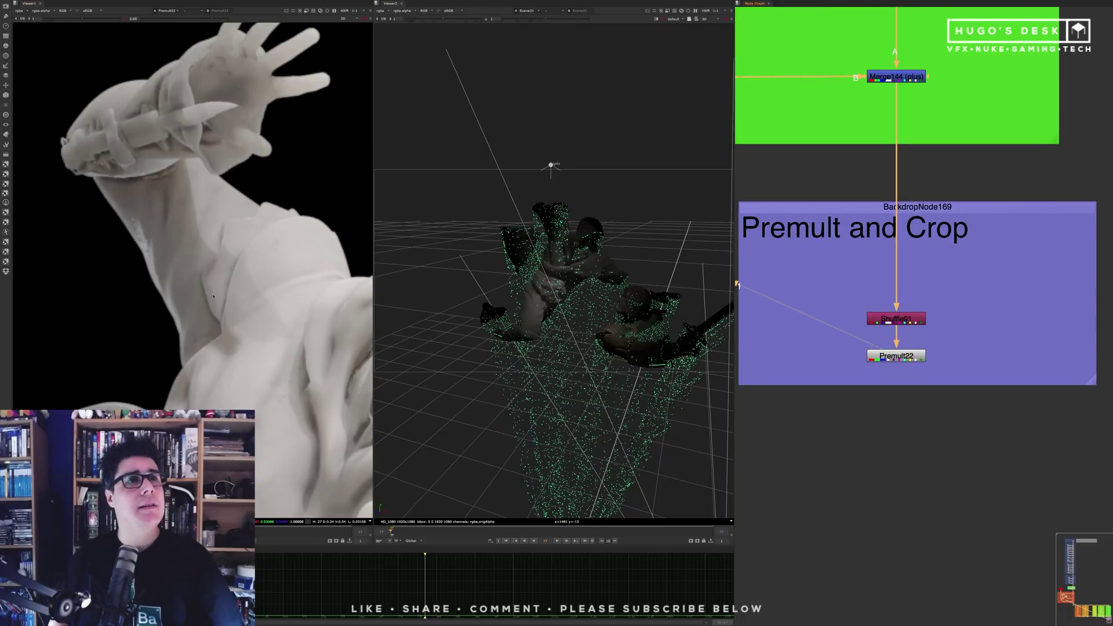
click(125, 20)
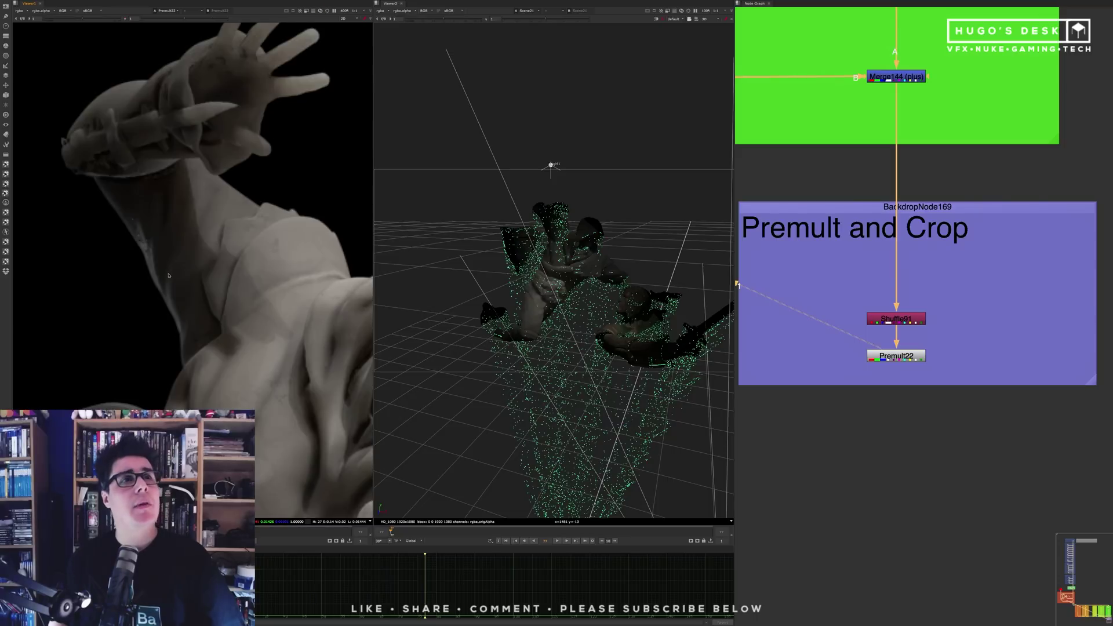
Zoom in on the statue's arm edge in the final composite and toggle Merge1 to compare the relit edges
scroll(150, 264, up, 4)
scroll(917, 226, down, 3)
scroll(876, 299, up, 4)
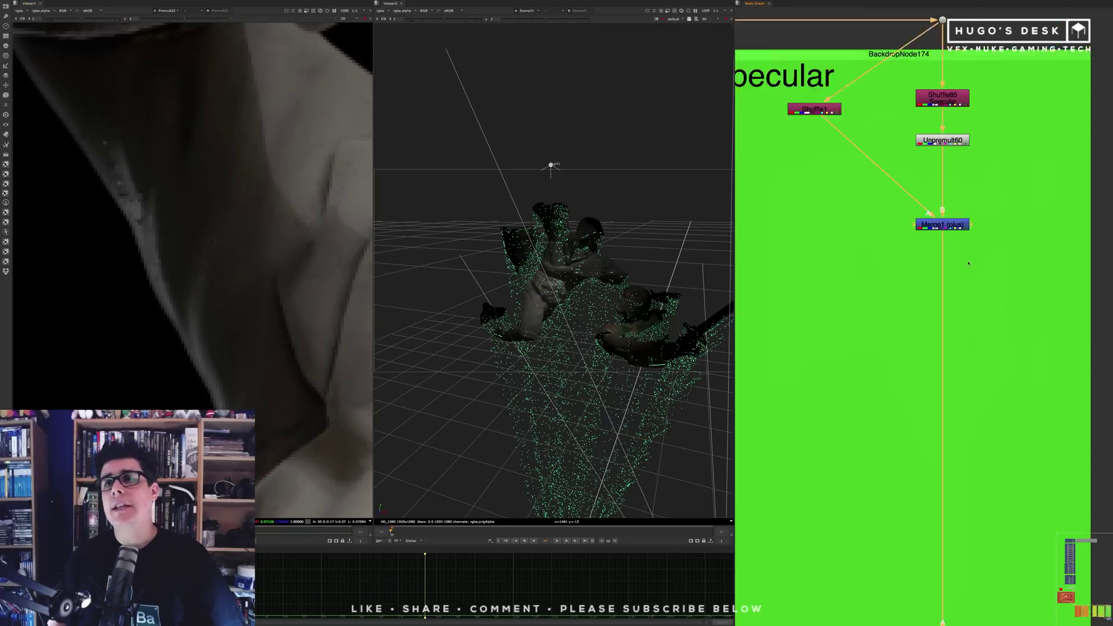
key(d)
key(d)
key(d)
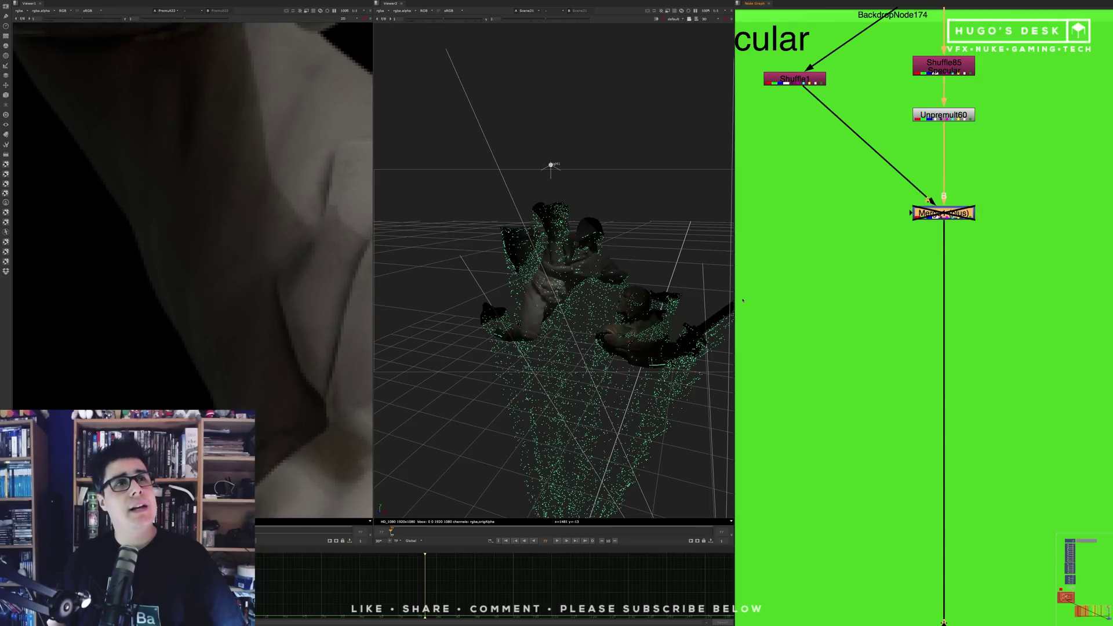
Toggle Merge1 in the Specular group to compare the whole arm of the statue with and without the specular relight
scroll(205, 344, down, 3)
key(d)
key(d)
scroll(896, 213, down, 3)
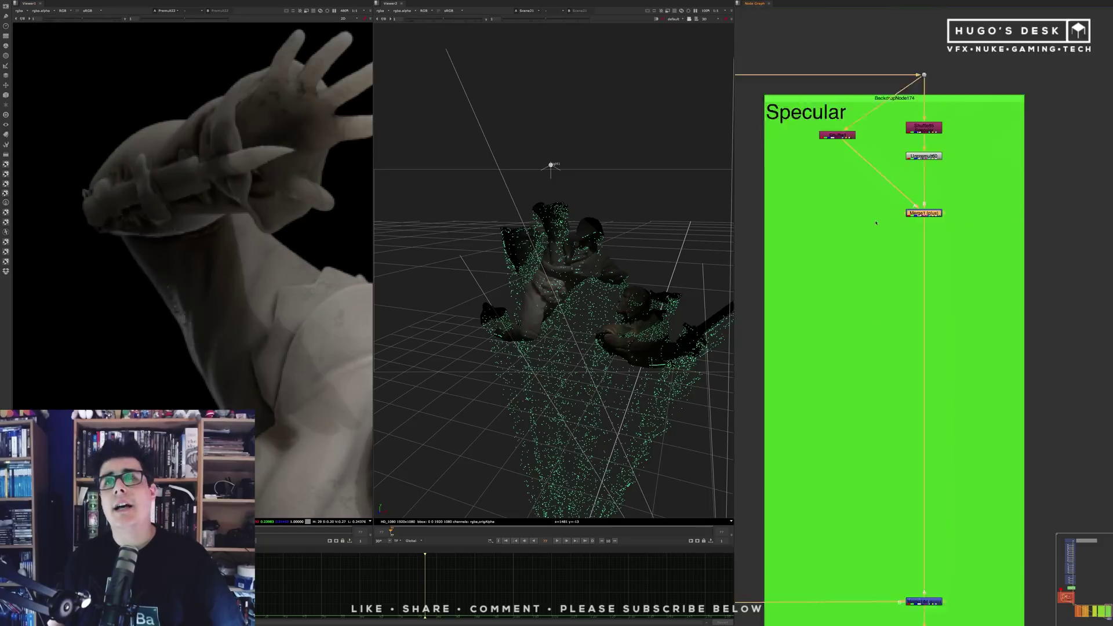
scroll(874, 203, down, 4)
Widen Viewer1 and disable ColourEdge1 in the 3D System group to show the arm without edge cleanup
middle_drag(819, 214, 1112, 319)
drag(374, 197, 494, 195)
middle_drag(421, 302, 373, 203)
middle_drag(753, 270, 967, 255)
middle_drag(826, 254, 935, 366)
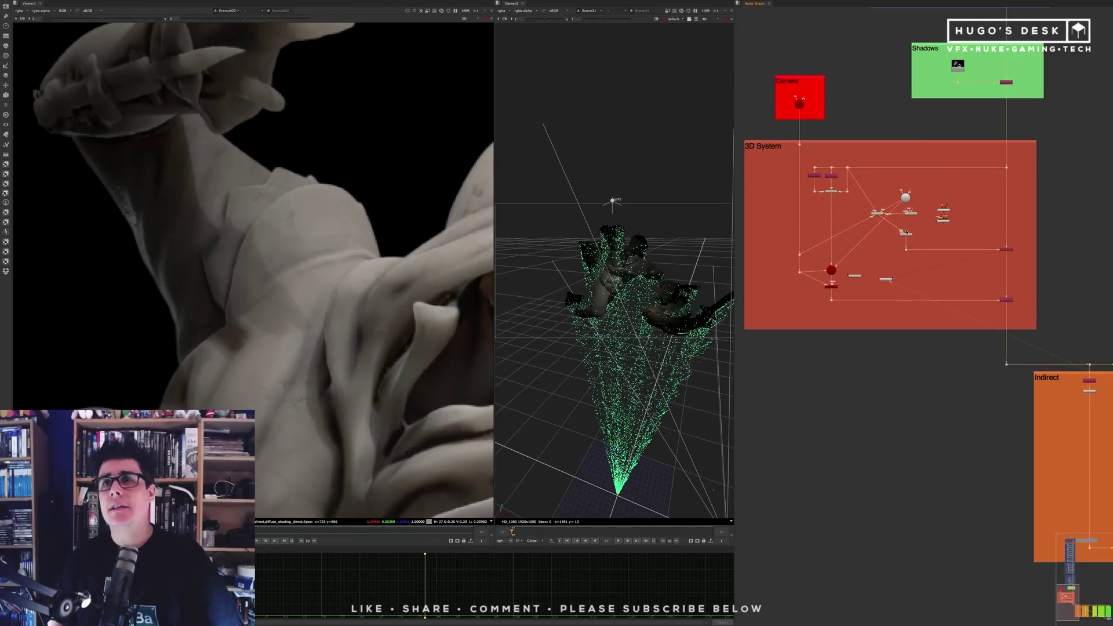
scroll(901, 219, up, 6)
click(926, 279)
key(d)
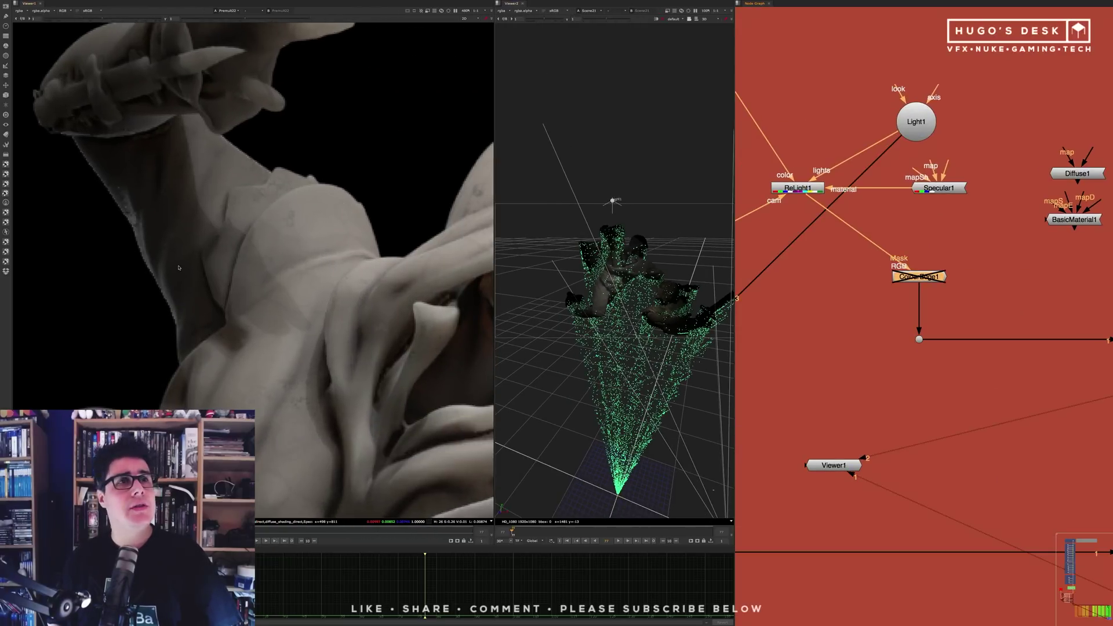
Zoom in to pixel level on the statue's arm edge and toggle ColourEdge1 to compare the edge, leaving the node enabled
scroll(163, 240, up, 5)
key(d)
key(d)
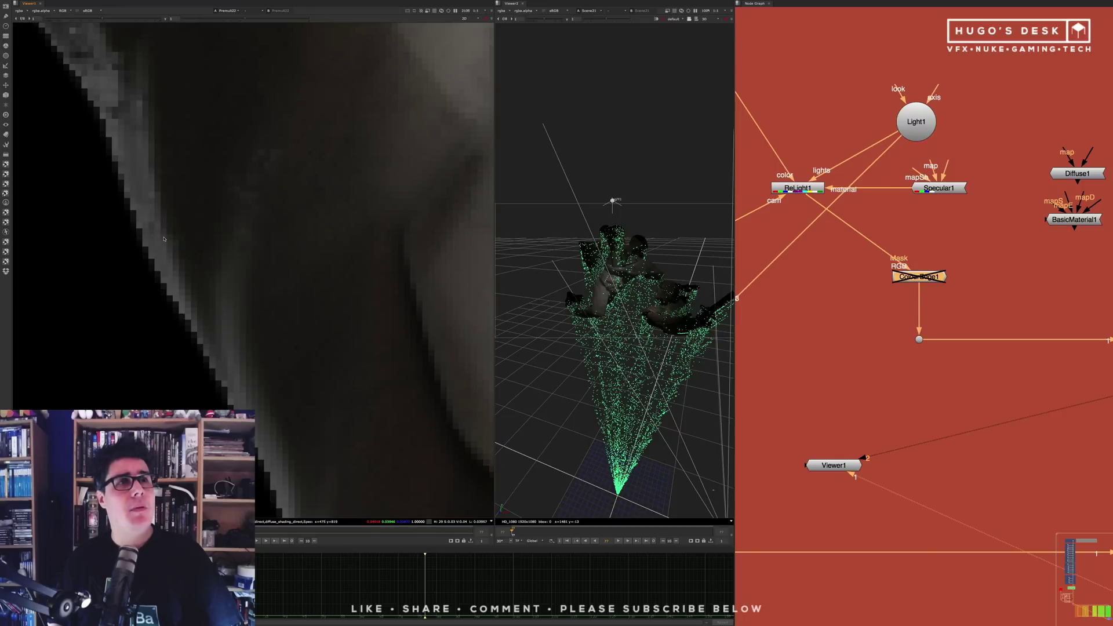
key(d)
key(d)
key(d)
key(d)
key(d)
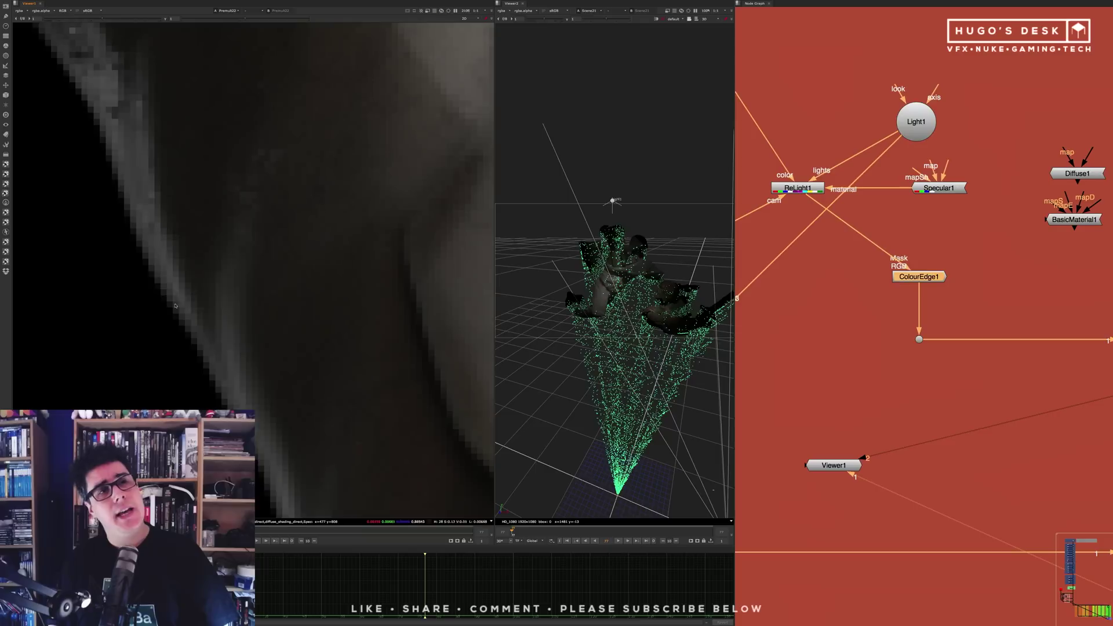
Compare ColourEdge1 on and off across the raised arm, both from farther out and close up
scroll(233, 244, down, 5)
key(d)
key(d)
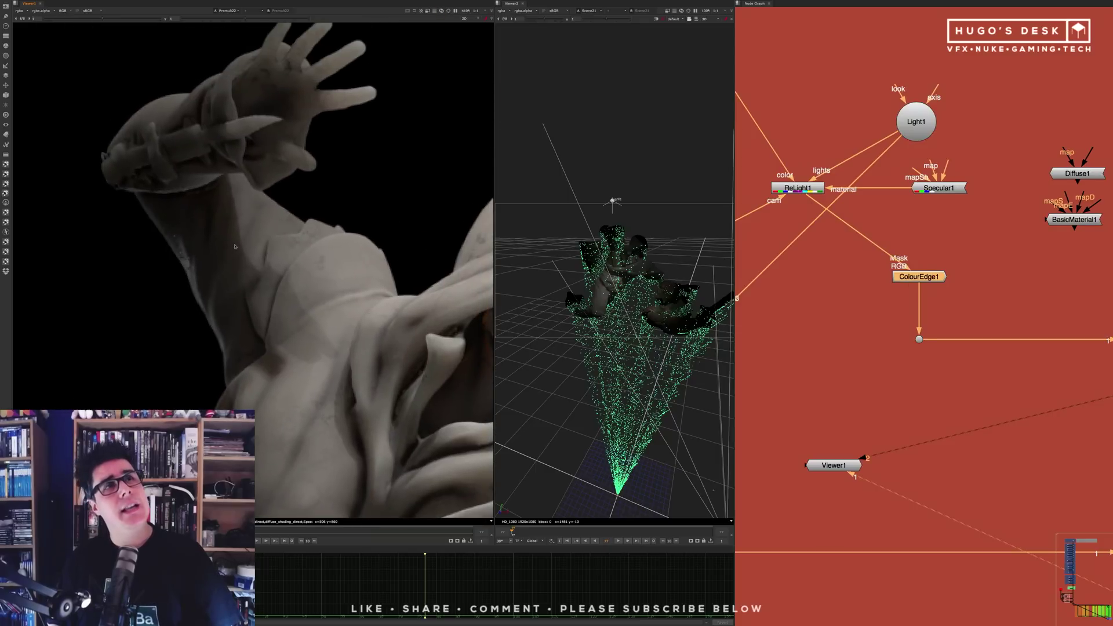
scroll(310, 214, up, 5)
key(d)
key(d)
scroll(313, 208, down, 6)
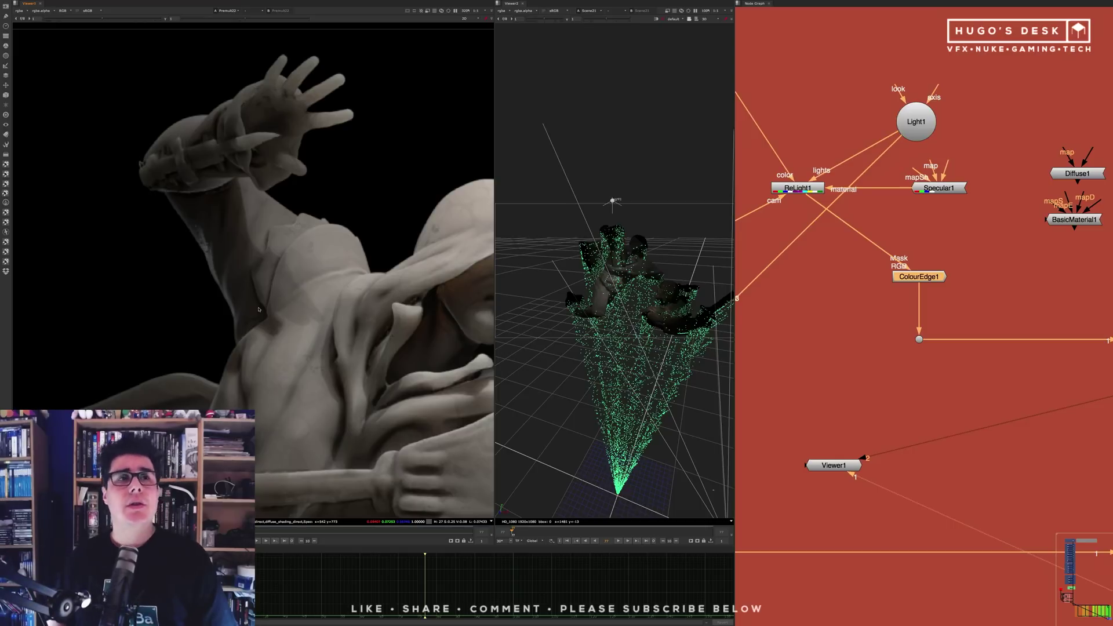
scroll(918, 277, up, 3)
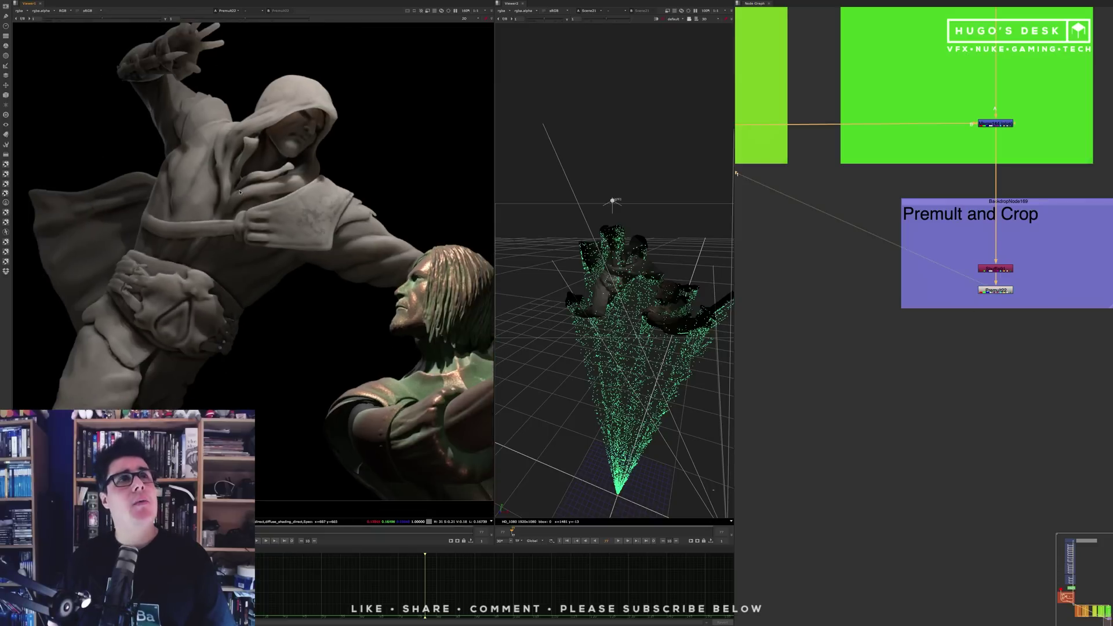
Examine the relit hooded statue in the final composite and the layout of the whole node tree
middle_drag(240, 191, 301, 303)
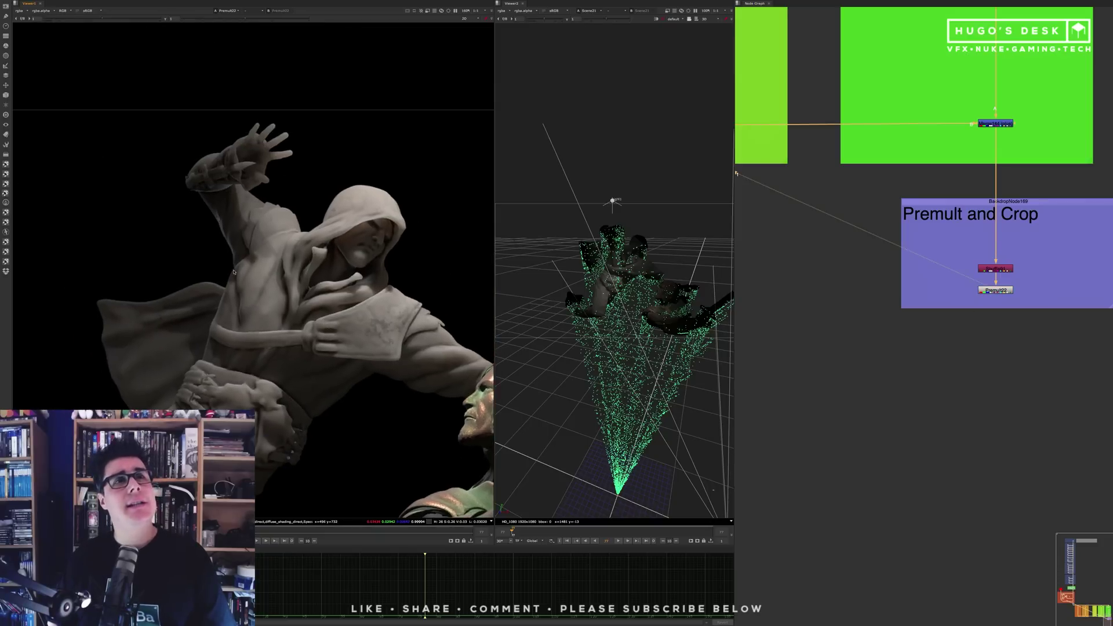
scroll(226, 270, up, 4)
scroll(860, 239, down, 7)
middle_drag(903, 157, 962, 288)
scroll(959, 287, up, 6)
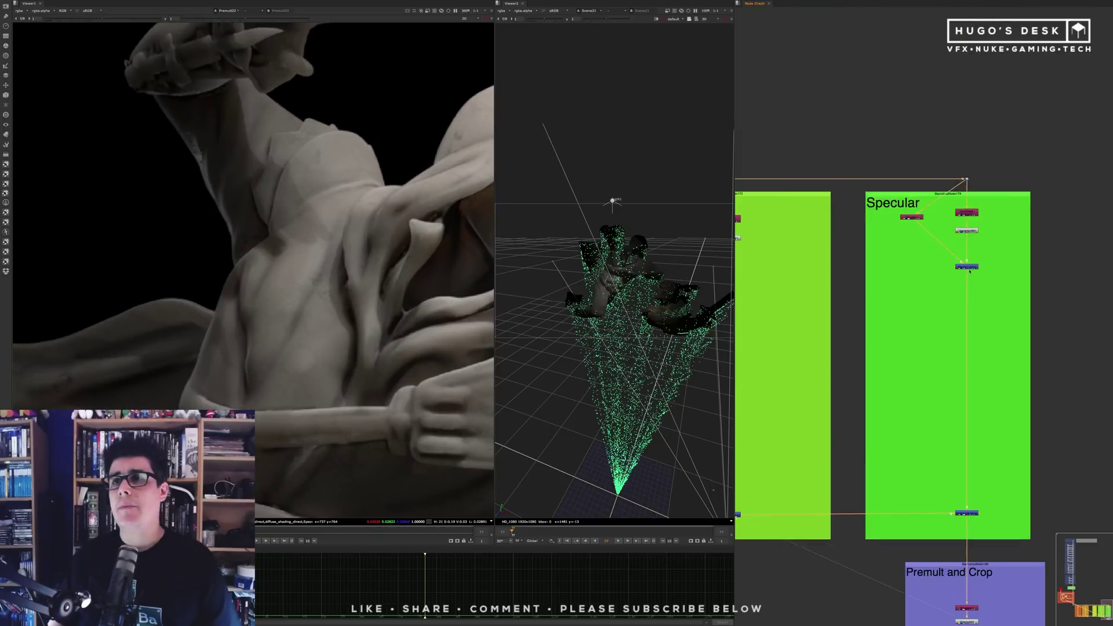
scroll(934, 275, down, 8)
middle_drag(744, 189, 835, 272)
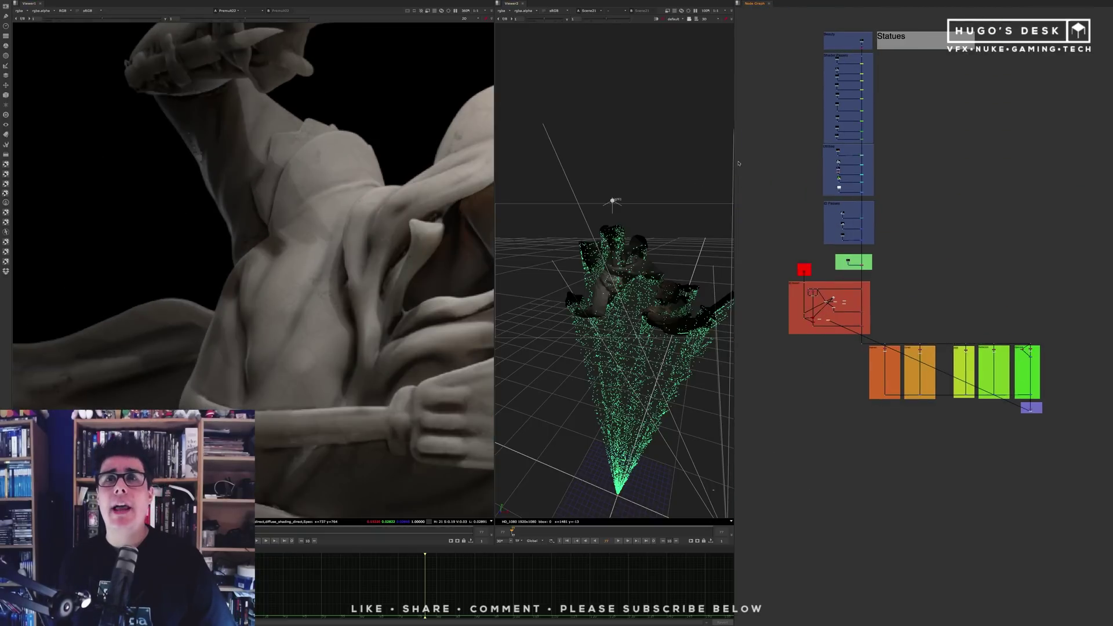
scroll(645, 215, up, 3)
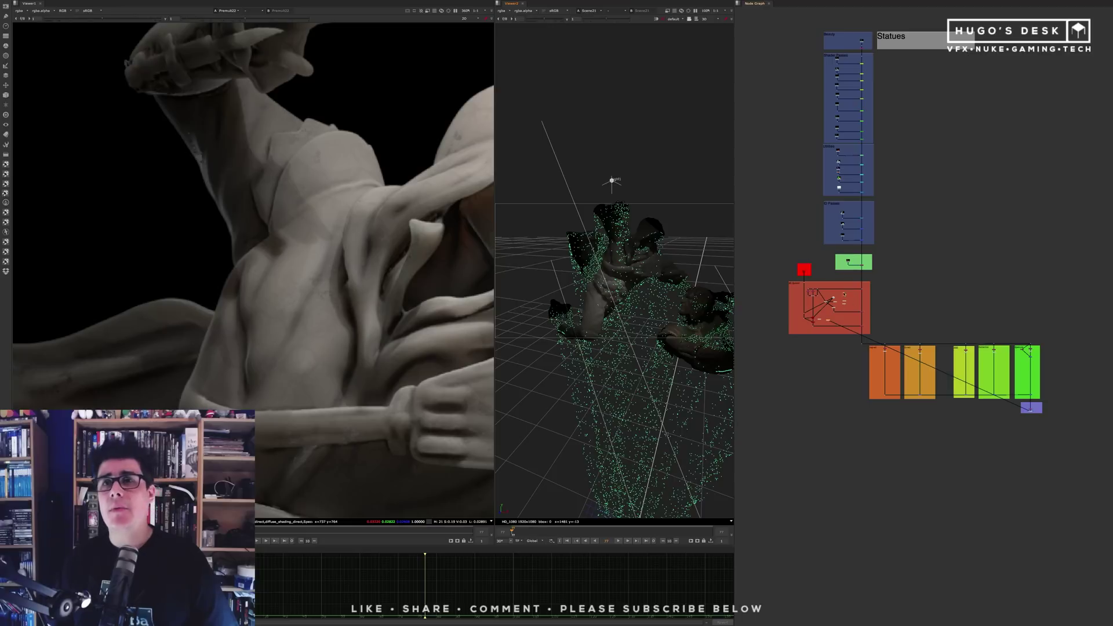
Add a second Light node to the 3D System group and place it near Light1
scroll(844, 294, up, 5)
scroll(843, 294, down, 1)
key(Tab)
text(l)
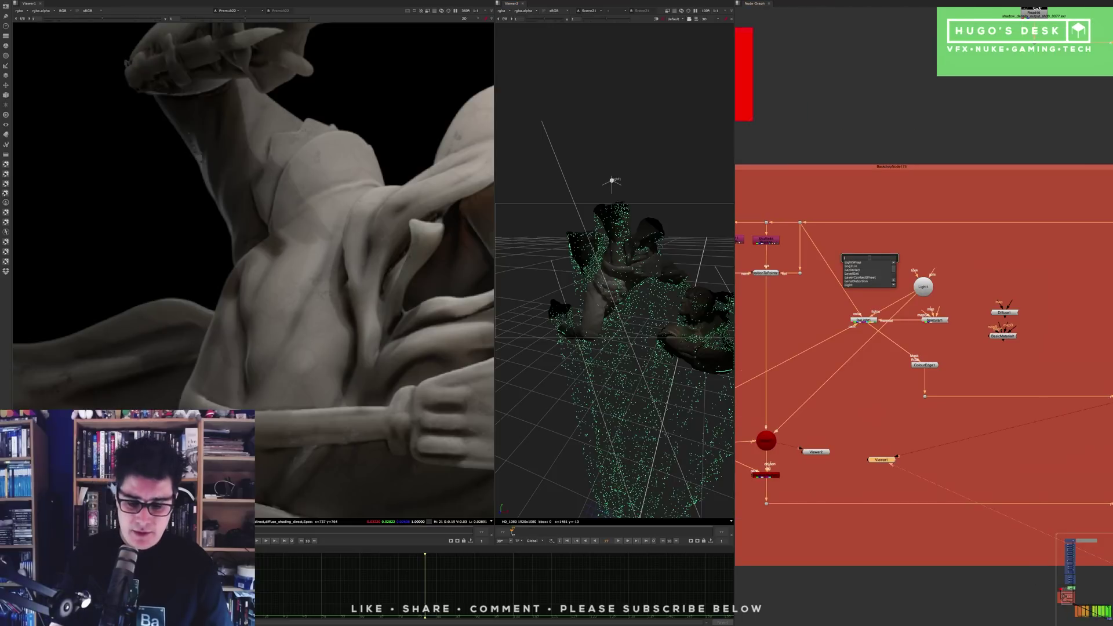
text(ight)
key(Return)
click(869, 288)
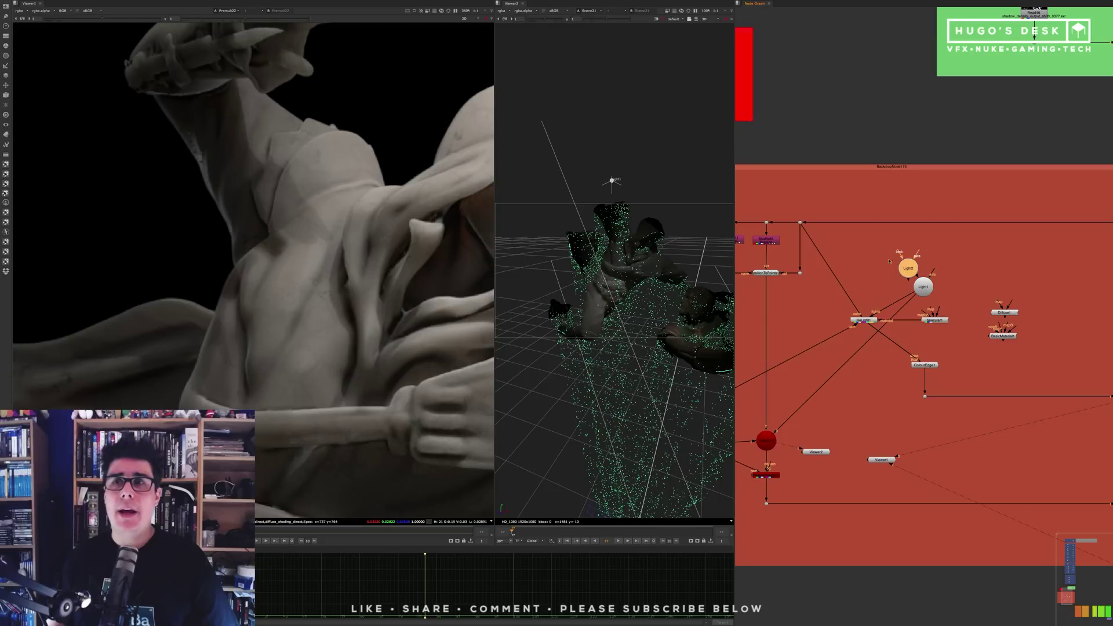
drag(908, 268, 880, 251)
Add a Scene node and route Light1 and Light2 through it into ReLight1's lights input
key(Tab)
text(sc)
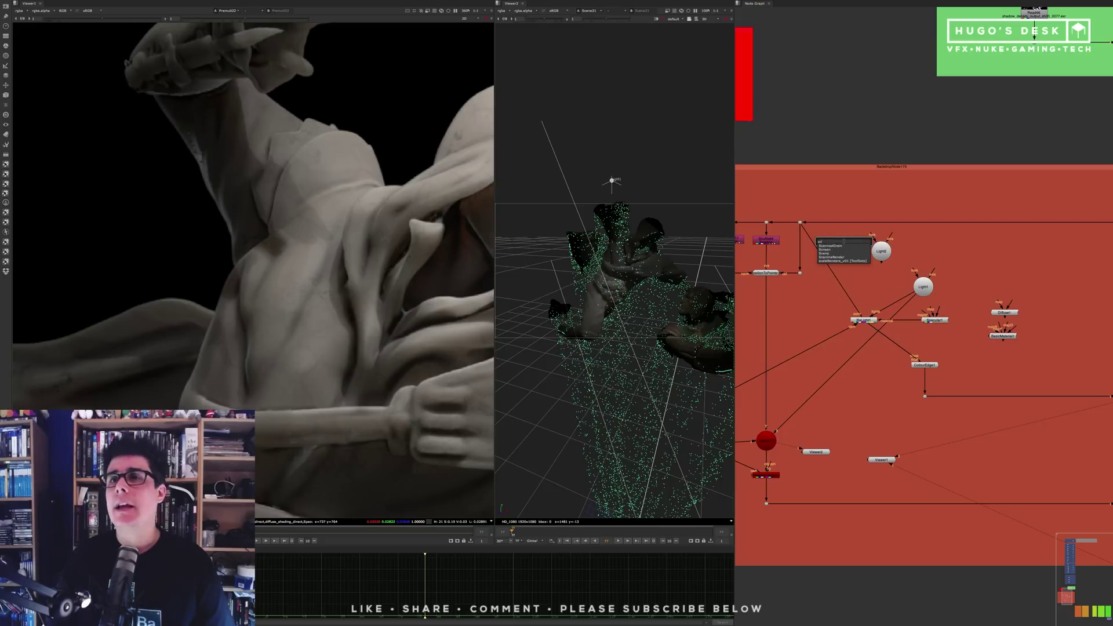
key(Down)
key(Down)
key(Return)
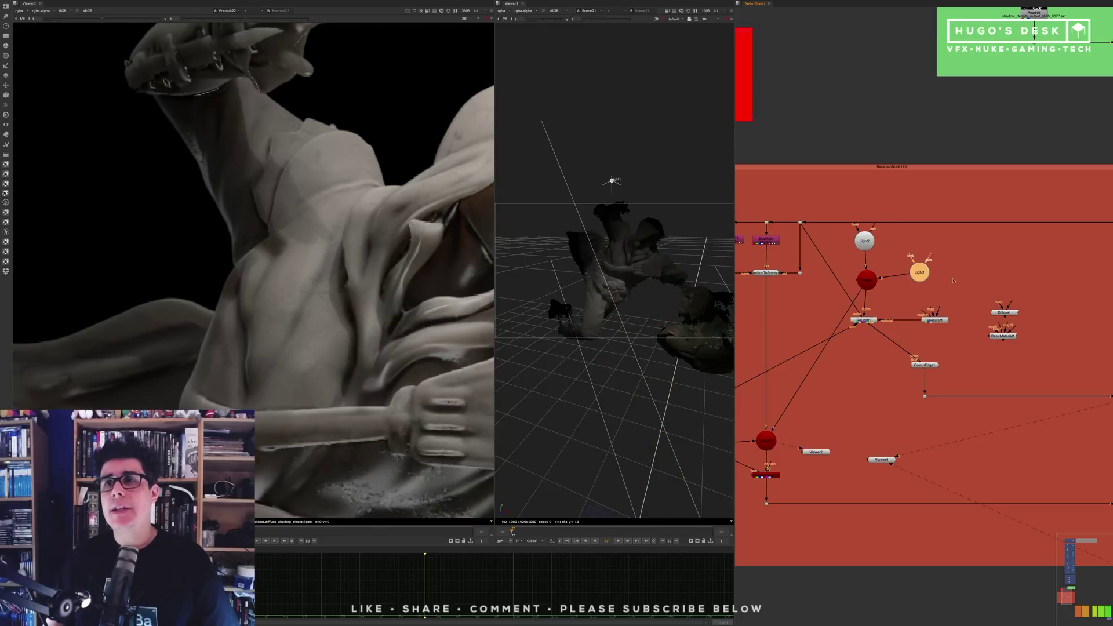
Set Light2 to the spot type and position it in the 3D view, off to the side of the statues and away from Light1
double_click(864, 240)
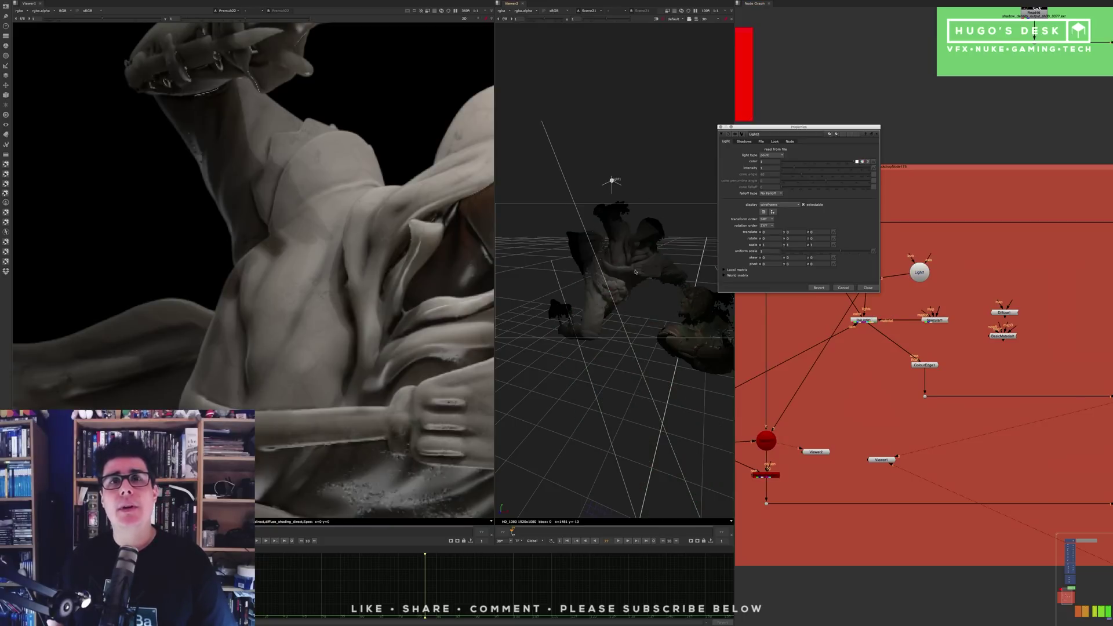
key(space)
scroll(635, 272, down, 8)
super+drag(635, 271, 582, 215)
scroll(612, 241, up, 5)
super+drag(503, 207, 770, 259)
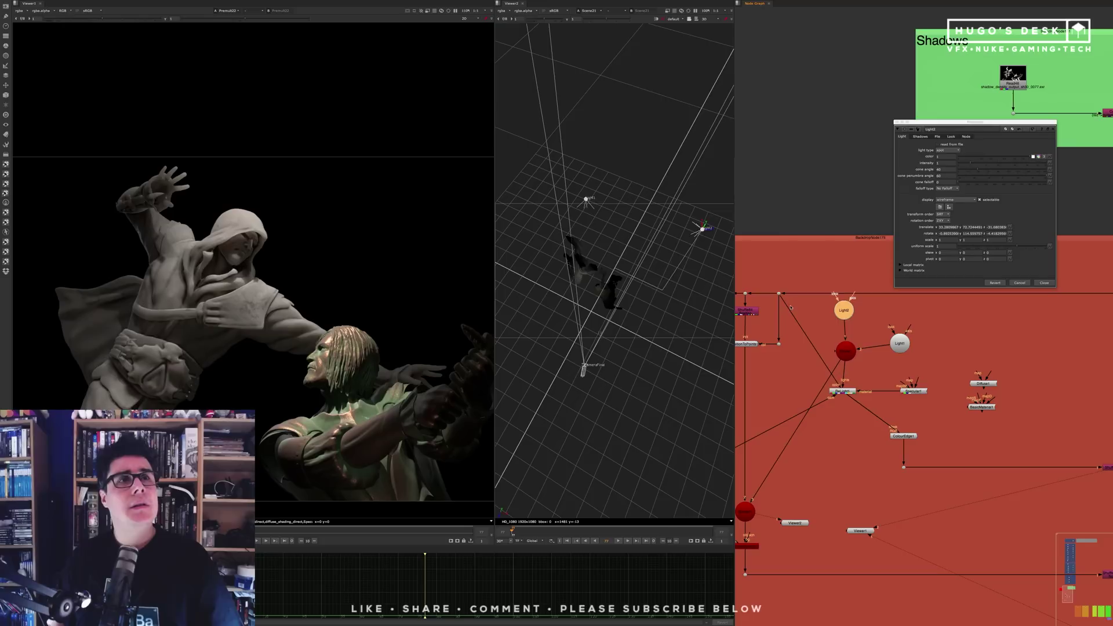
Toggle Light2 and compare its effect on the hooded statue's face and body in the final composite
scroll(175, 347, up, 5)
key(d)
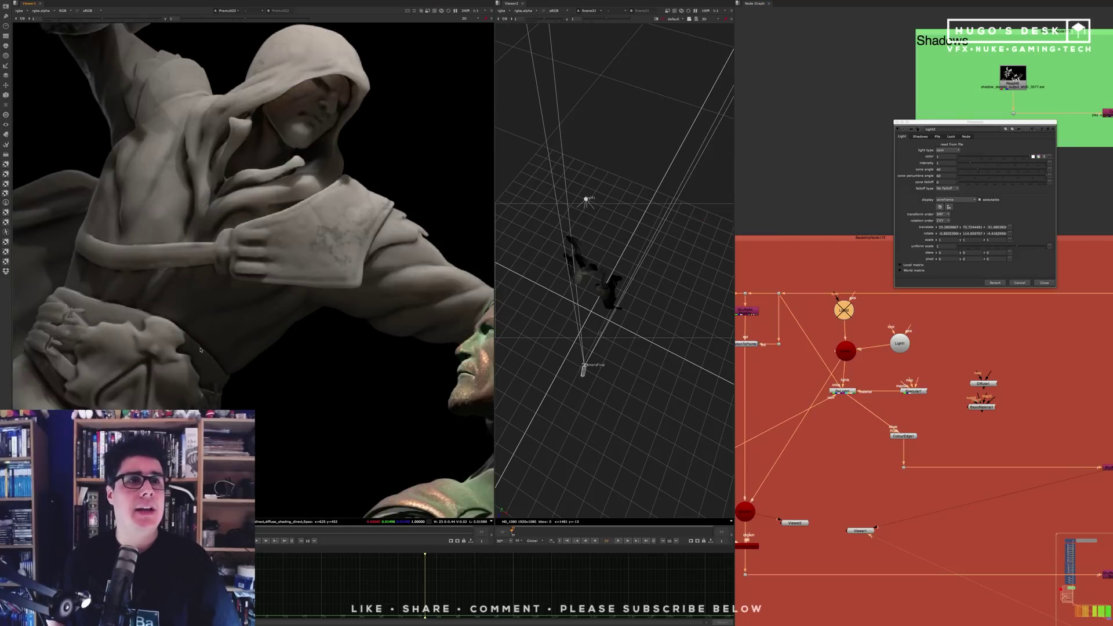
middle_drag(226, 313, 219, 385)
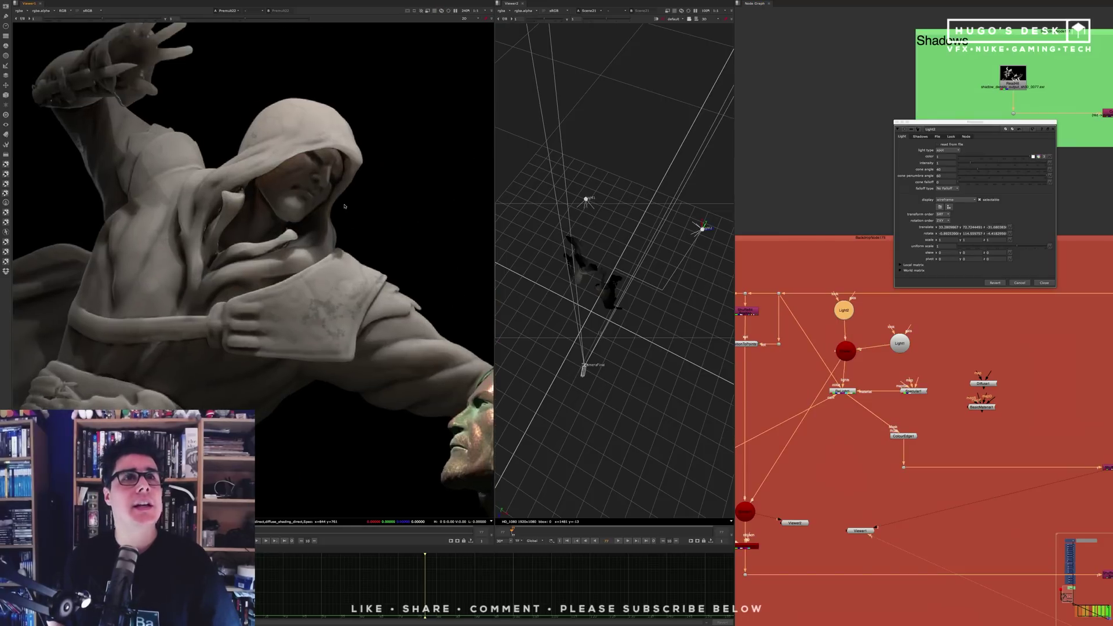
key(d)
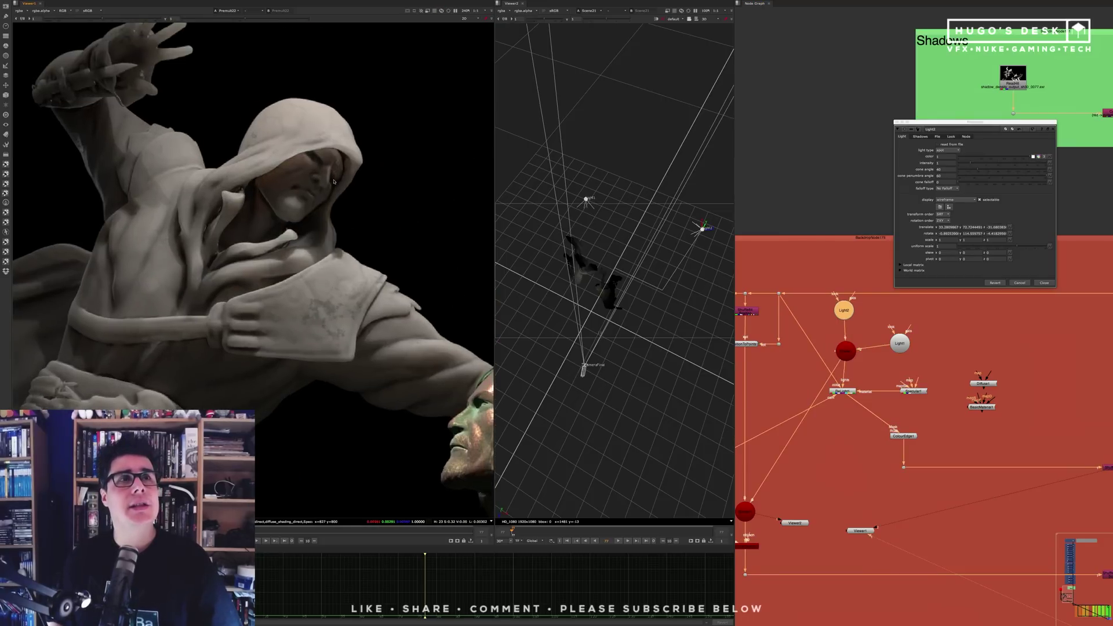
middle_drag(341, 182, 313, 185)
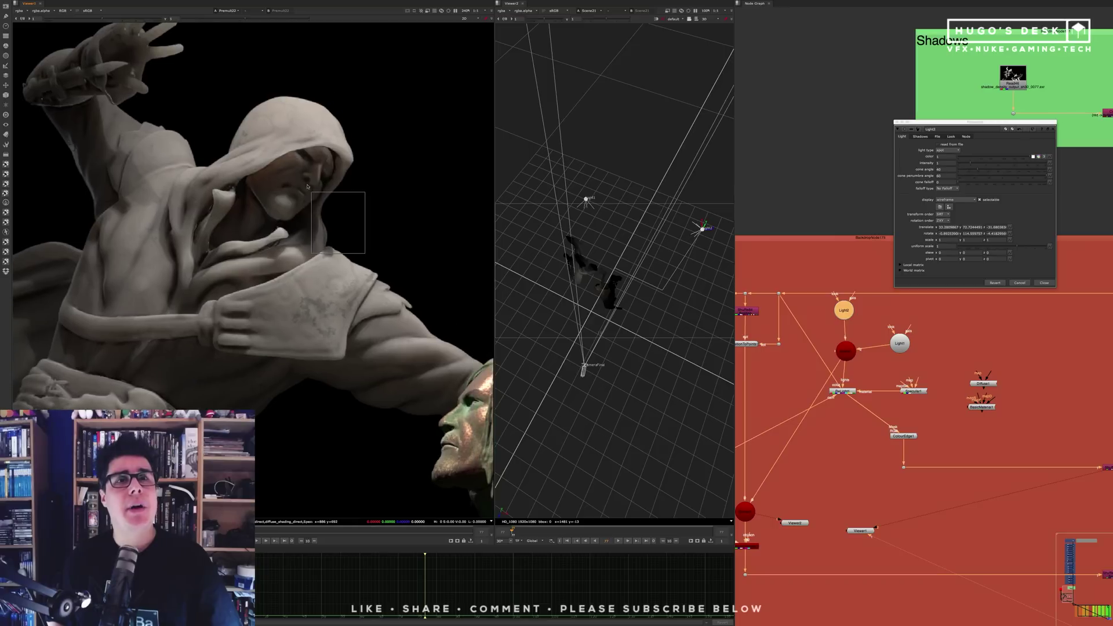
middle_drag(373, 205, 333, 211)
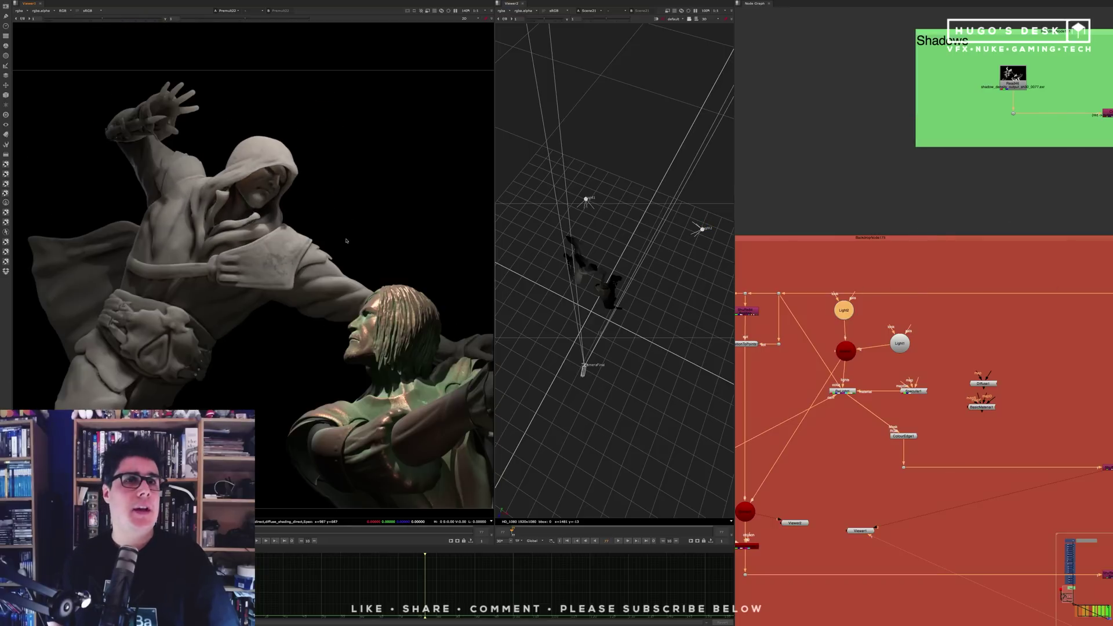
middle_drag(346, 240, 327, 223)
Display the Specular group's Shuffle1 in Viewer1
scroll(920, 344, down, 5)
middle_drag(1104, 473, 858, 224)
middle_drag(1029, 245, 928, 250)
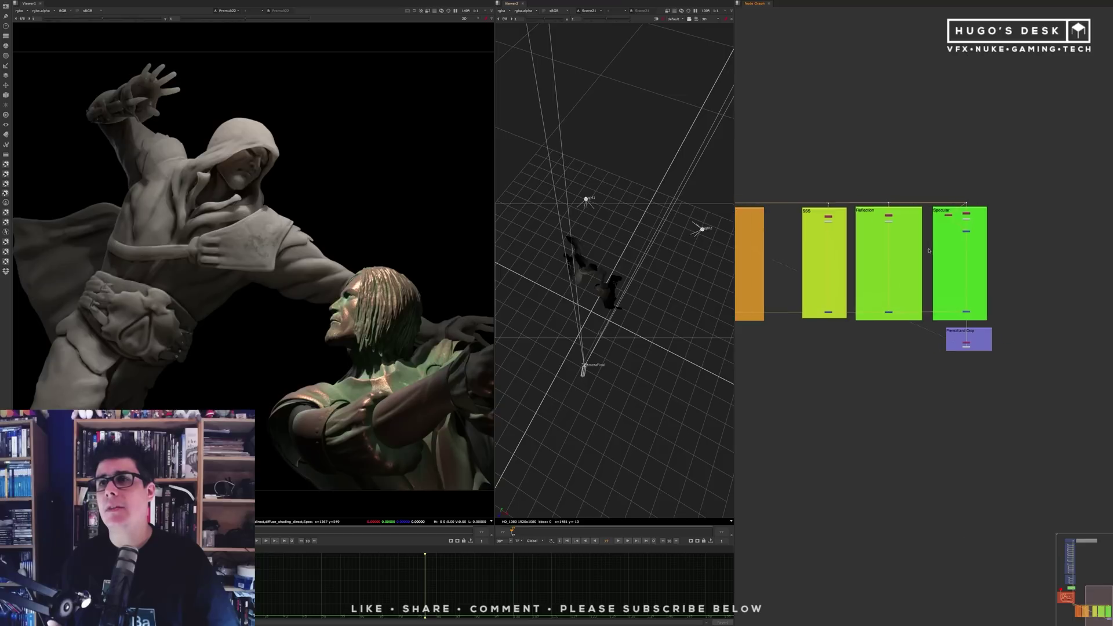
scroll(971, 216, up, 5)
click(917, 214)
key(1)
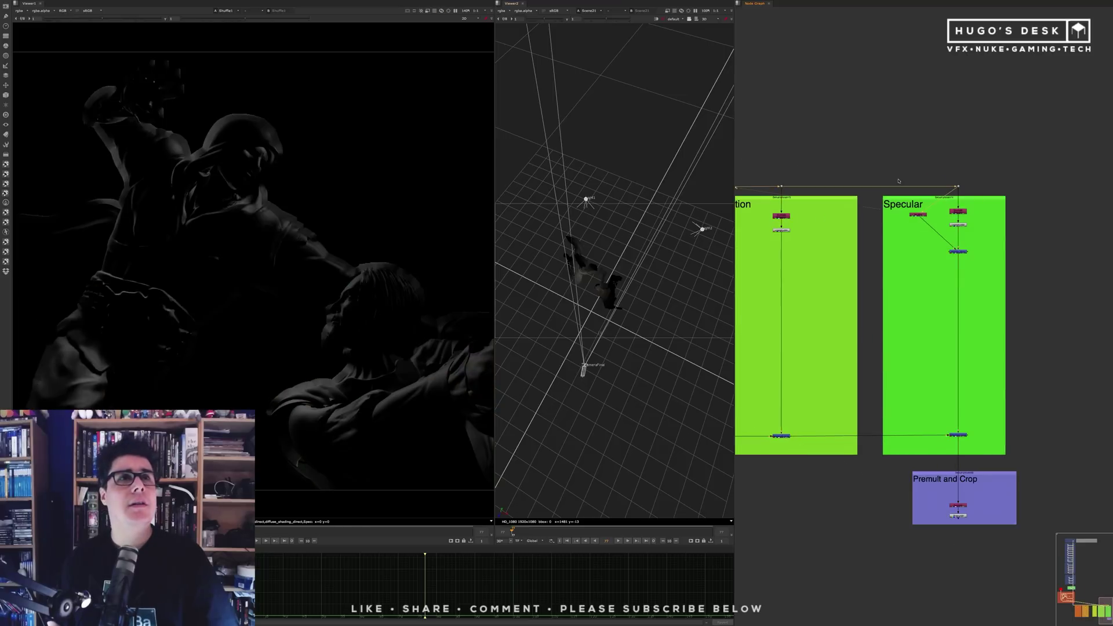
Toggle Light2 in the 3D System group to compare its contribution to the isolated relight pass, leaving it enabled
scroll(898, 181, down, 8)
middle_drag(898, 181, 1050, 362)
scroll(820, 315, up, 10)
click(872, 265)
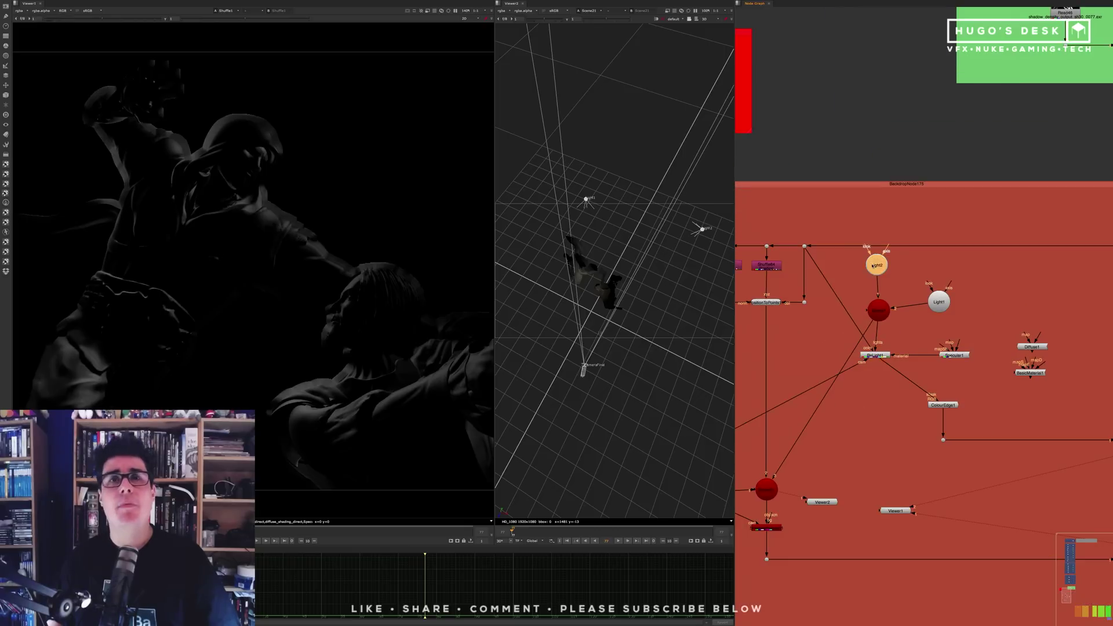
key(d)
key(d)
key(d)
key(d)
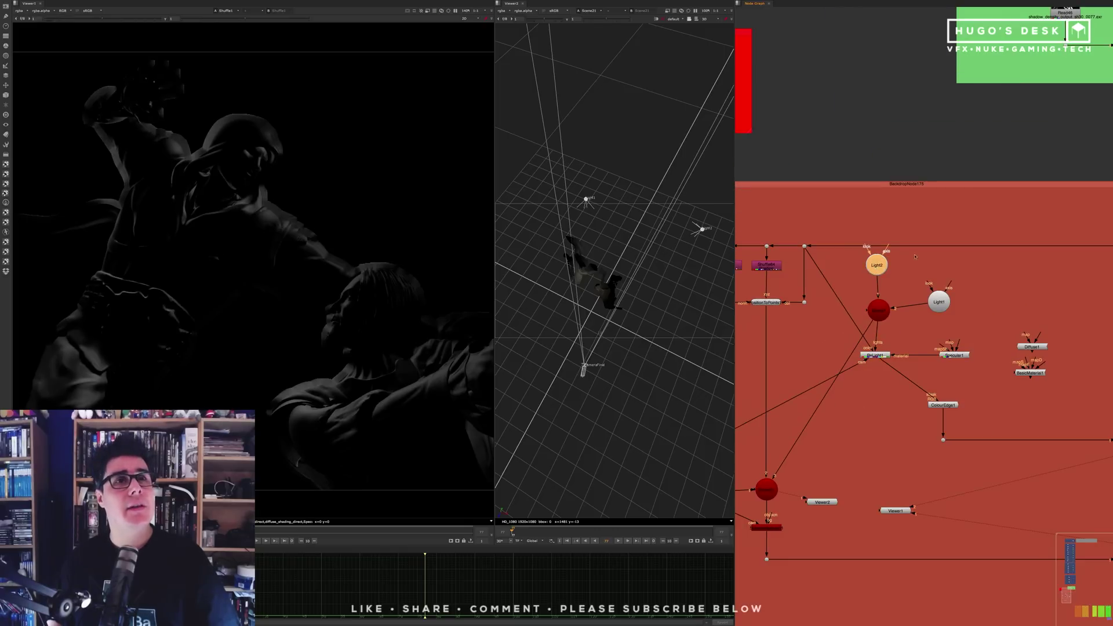
Maximize the node graph, move the Light2 node closer to the Scene node, and select ShuffleCopy1
scroll(904, 255, down, 8)
mouse_move(962, 308)
middle_down()
mouse_move(791, 263)
mouse_move(965, 318)
middle_up()
scroll(791, 263, up, 10)
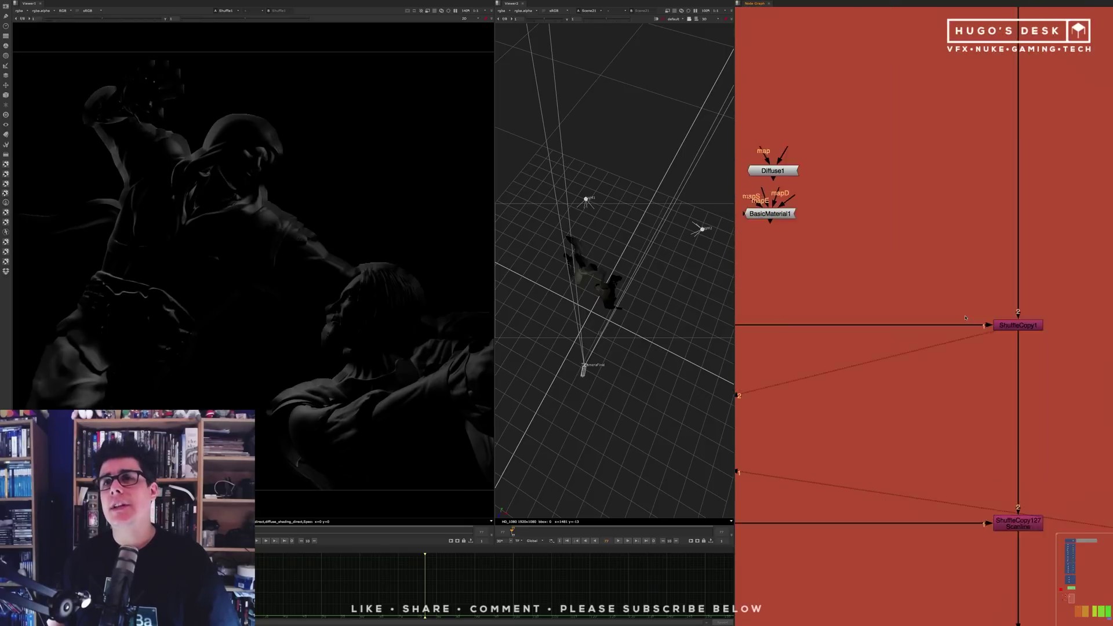
key(space)
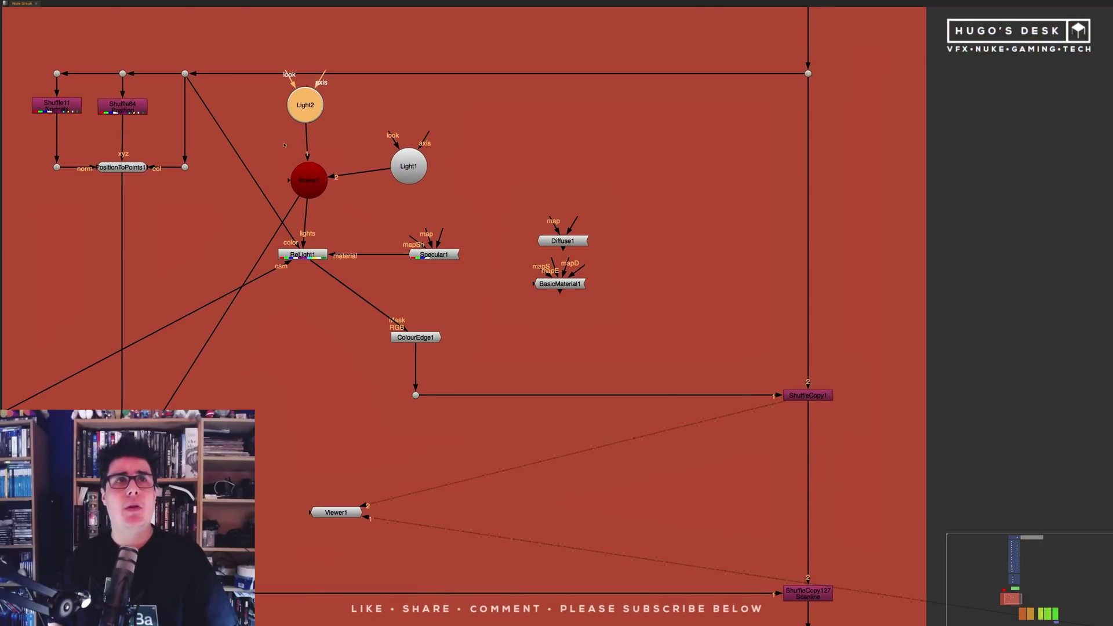
drag(309, 112, 300, 127)
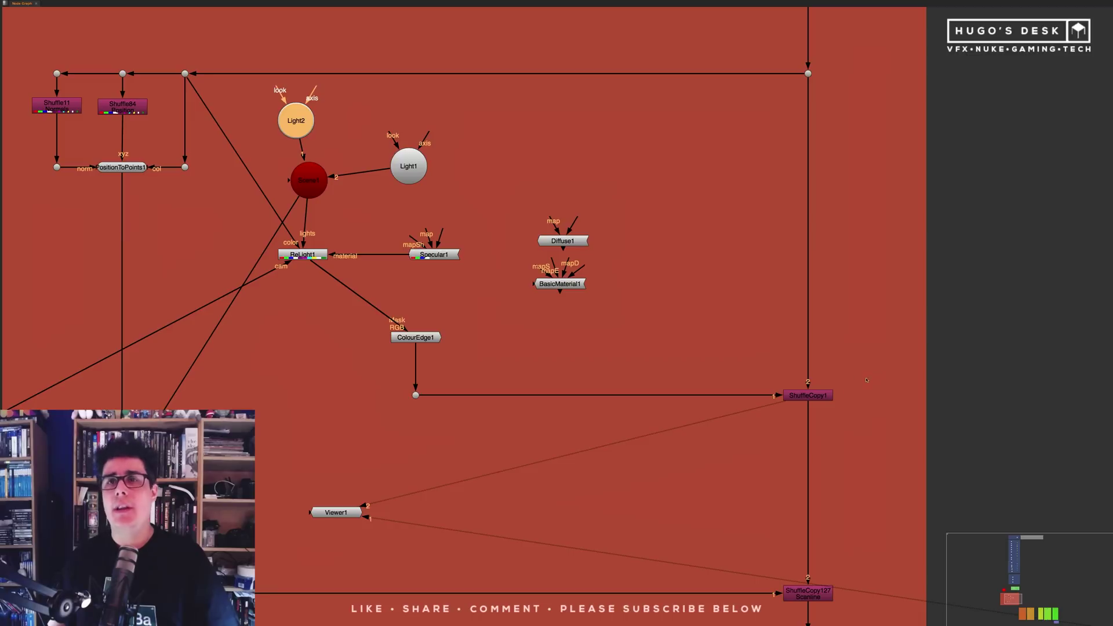
drag(866, 380, 739, 409)
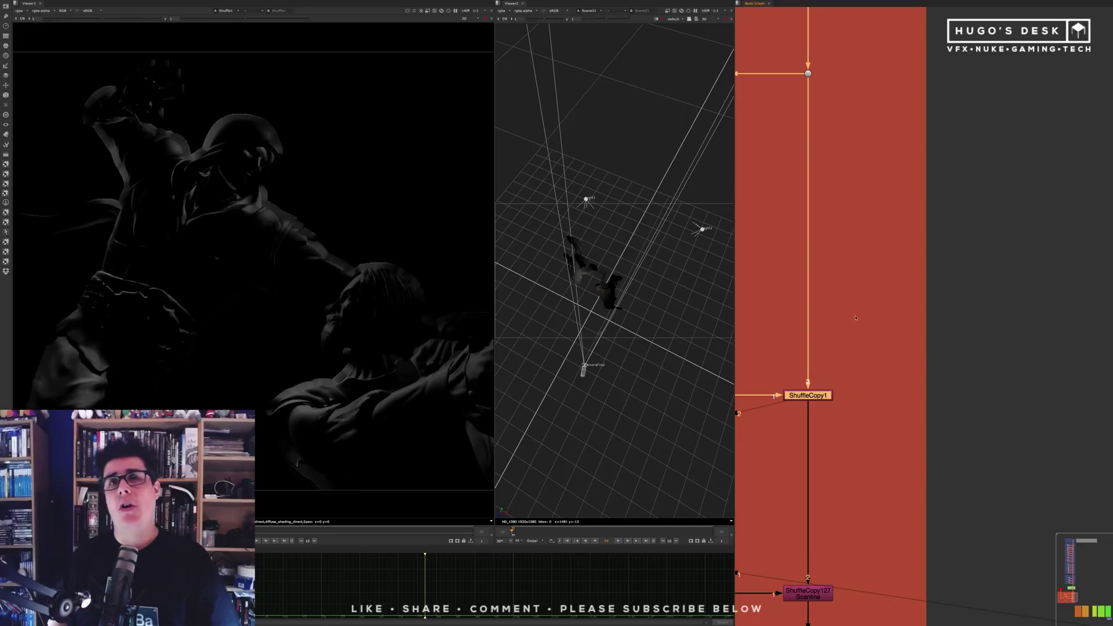
Display Premult22 from the Premult and Crop group in Viewer1
scroll(856, 317, down, 10)
middle_drag(933, 377, 811, 325)
scroll(854, 376, up, 10)
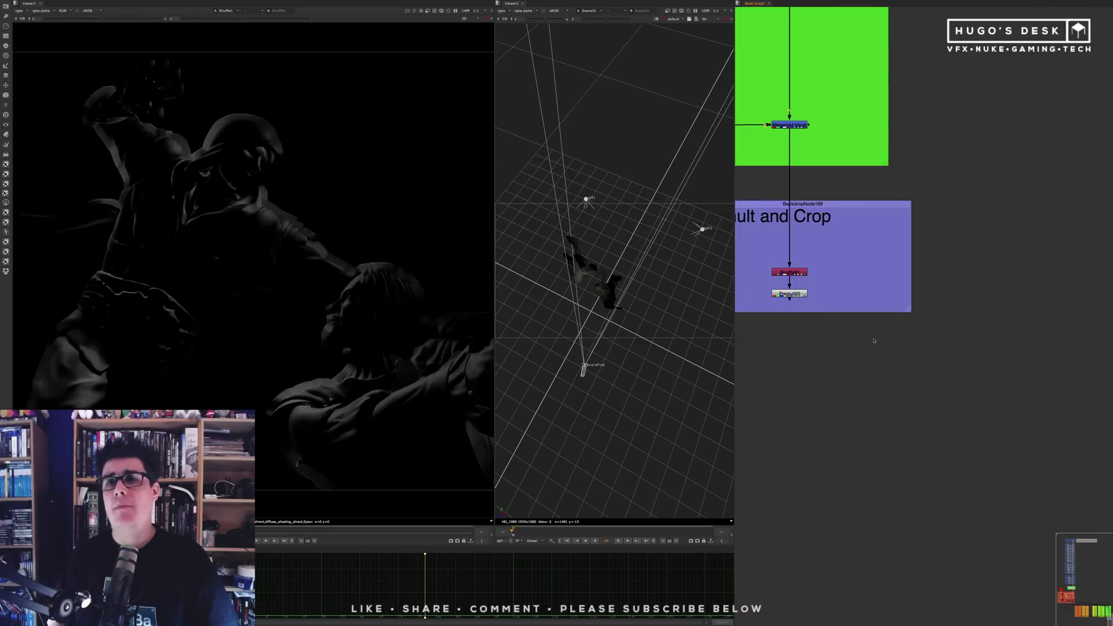
click(802, 294)
key(1)
Review the Specular group's merge setup and the neighbouring Reflection, SSS and Direct groups
scroll(780, 186, down, 6)
middle_drag(780, 186, 962, 395)
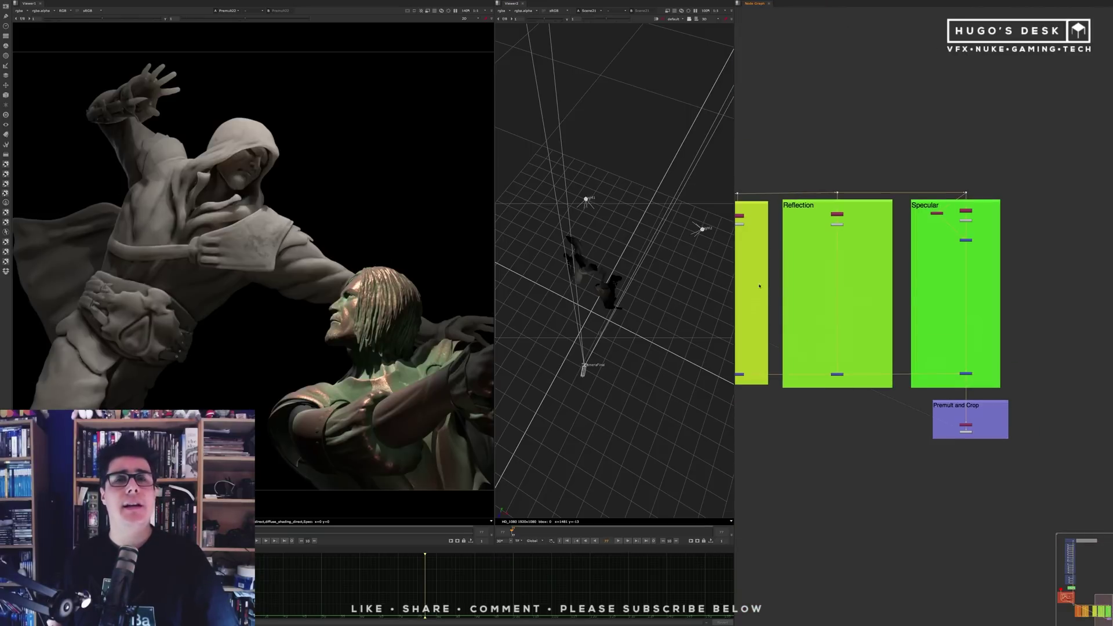
scroll(951, 238, up, 4)
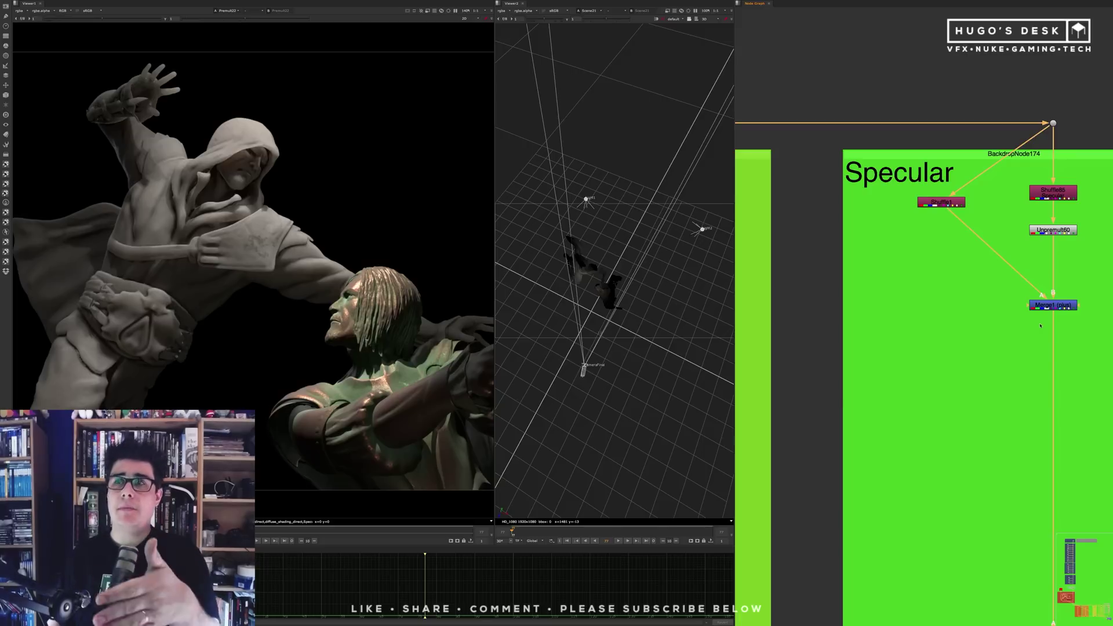
scroll(896, 246, down, 6)
mouse_move(870, 259)
middle_down()
mouse_move(1034, 273)
mouse_move(1006, 270)
middle_up()
middle_drag(790, 253, 900, 250)
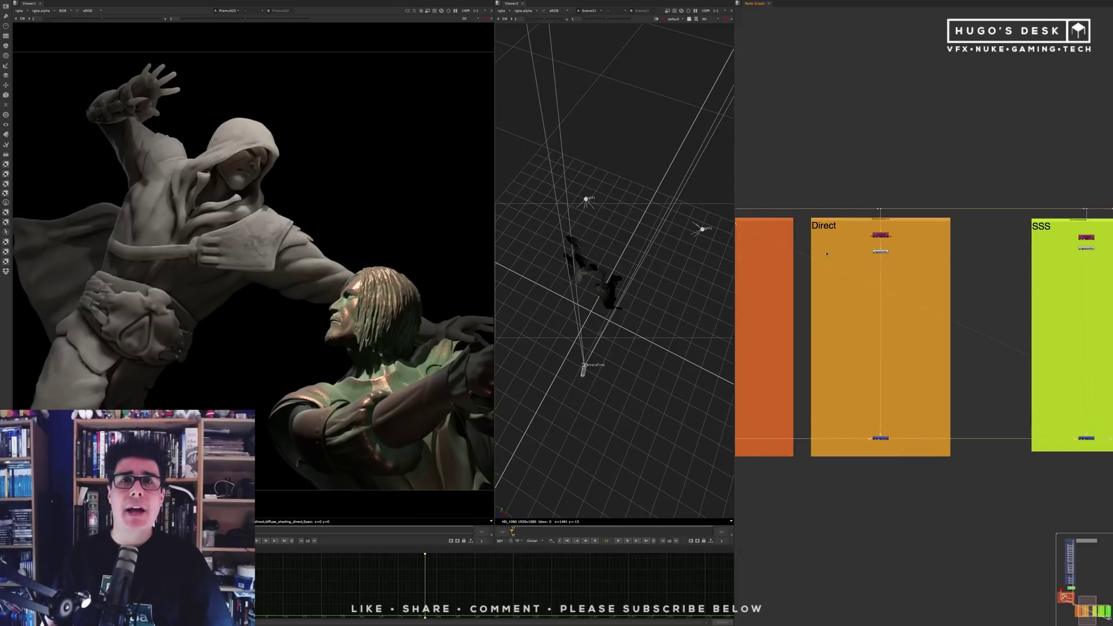
Orbit the 3D view to face the statues and select Light2 in the 3D System group
ctrl+drag(644, 293, 640, 246)
scroll(646, 218, up, 6)
scroll(646, 219, down, 6)
scroll(951, 249, down, 6)
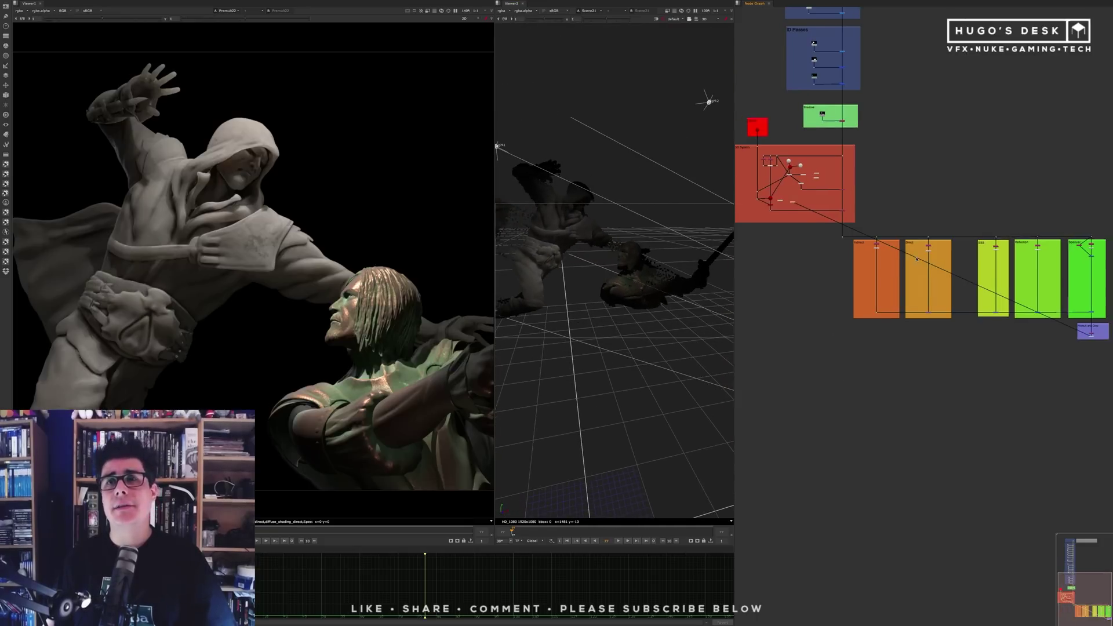
scroll(917, 259, right, 5)
scroll(892, 278, up, 3)
scroll(788, 243, up, 5)
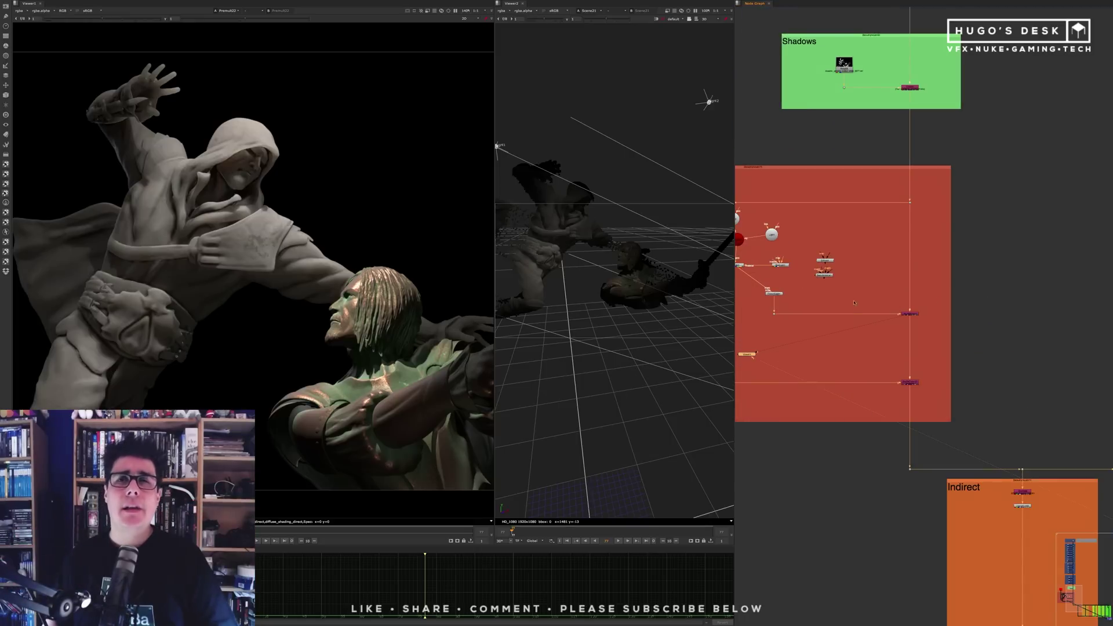
middle_drag(854, 302, 905, 298)
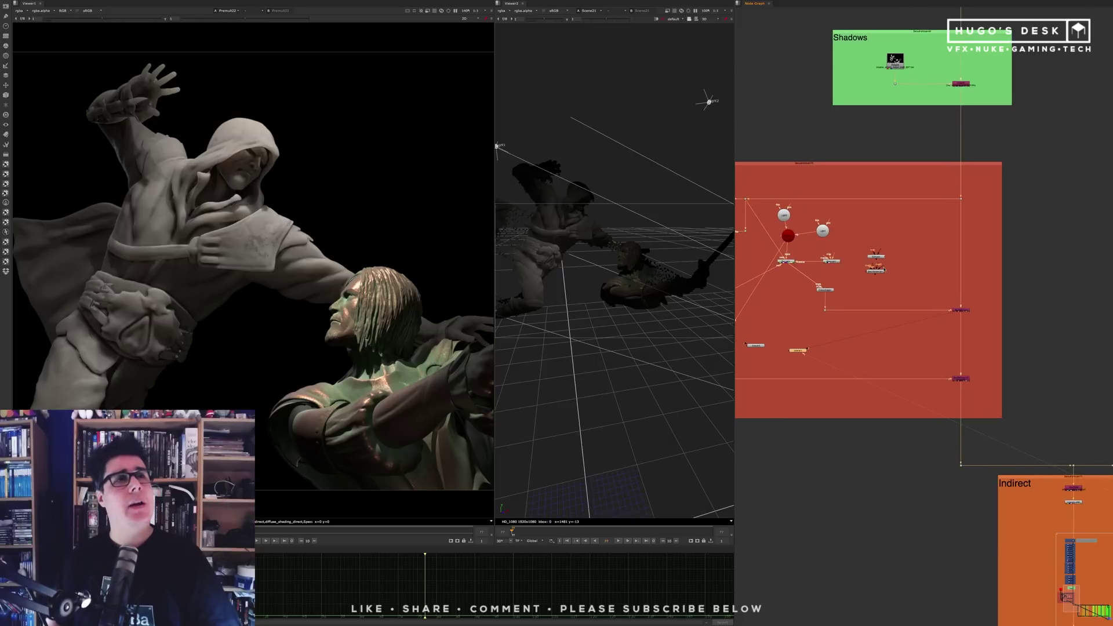
click(783, 215)
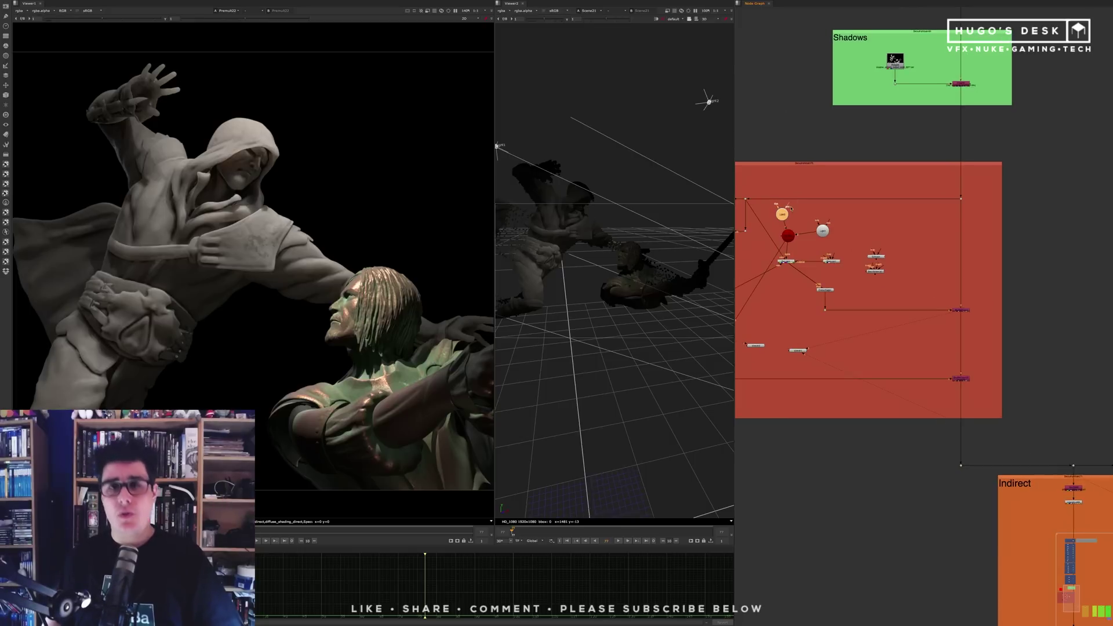